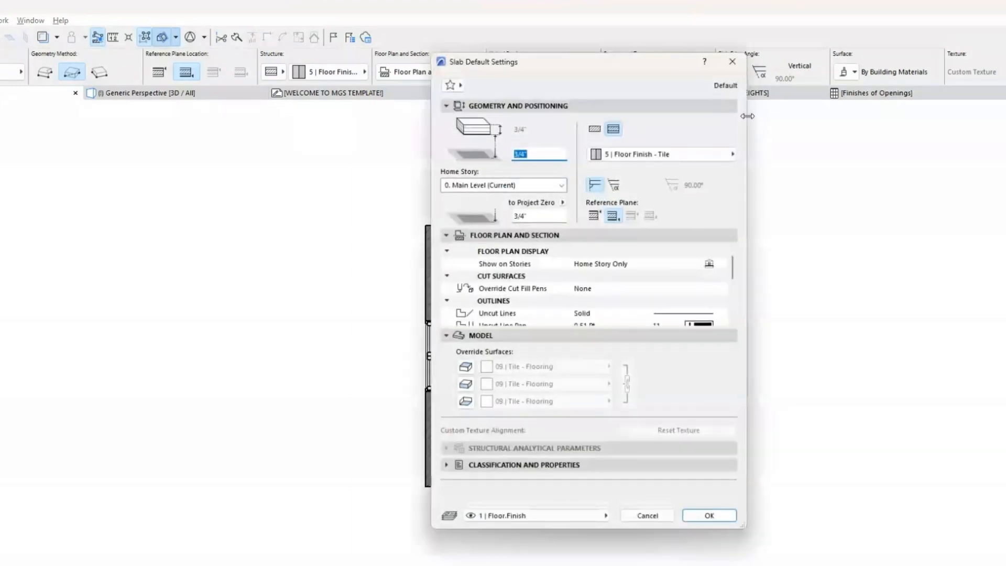
Step: Draw a rectangular slab with the Floor Finish - Tile composite in the empty area beside the room and select it
click(728, 67)
click(794, 226)
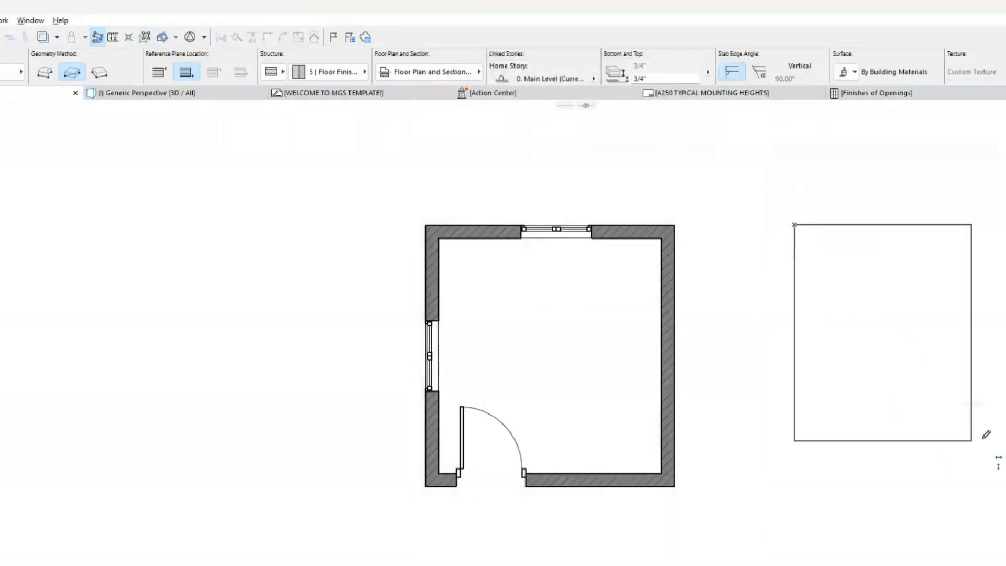
click(998, 438)
click(924, 309)
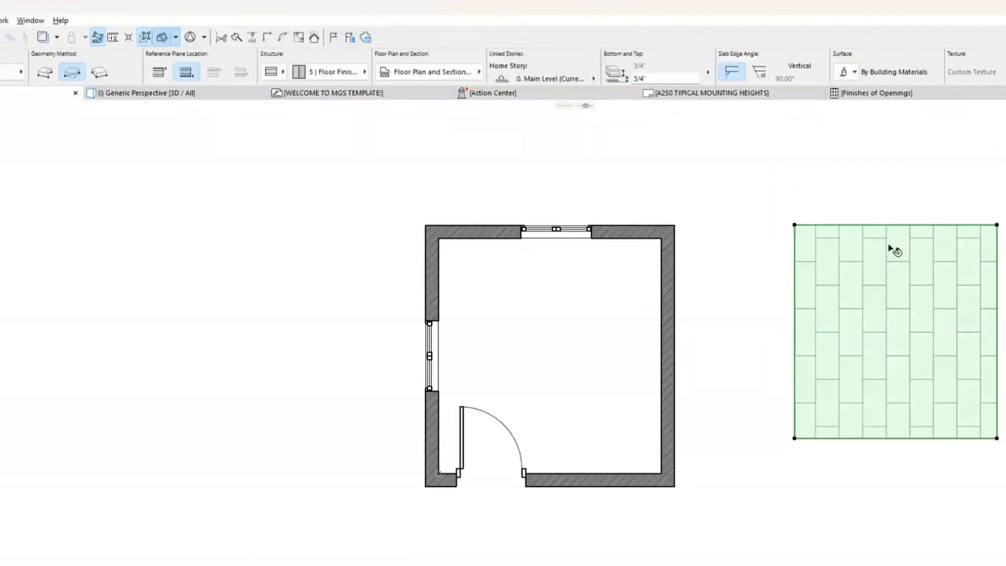
Step: Change the selected slab's structure from composite to basic and assign the Wood Sheathing building material
click(417, 75)
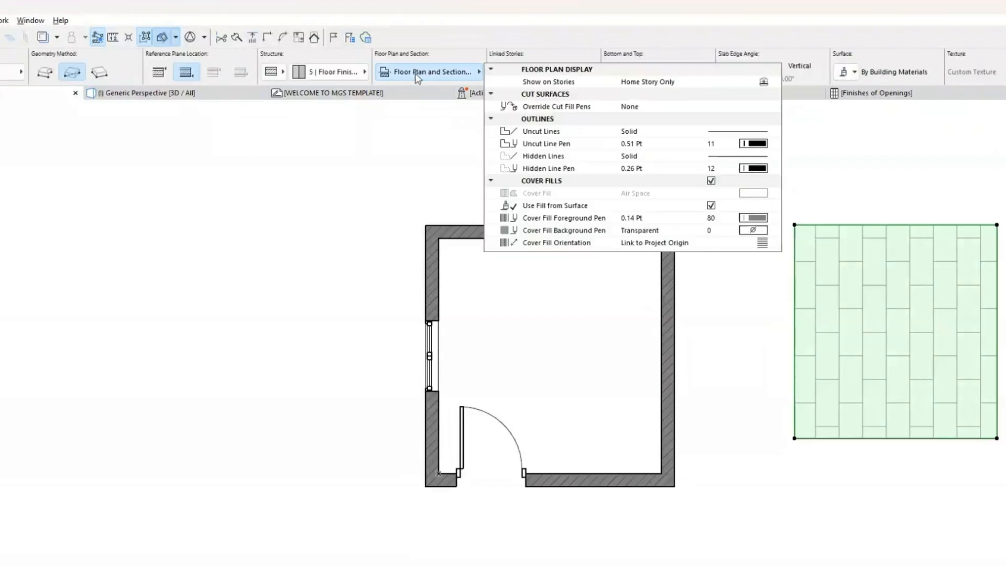
click(272, 73)
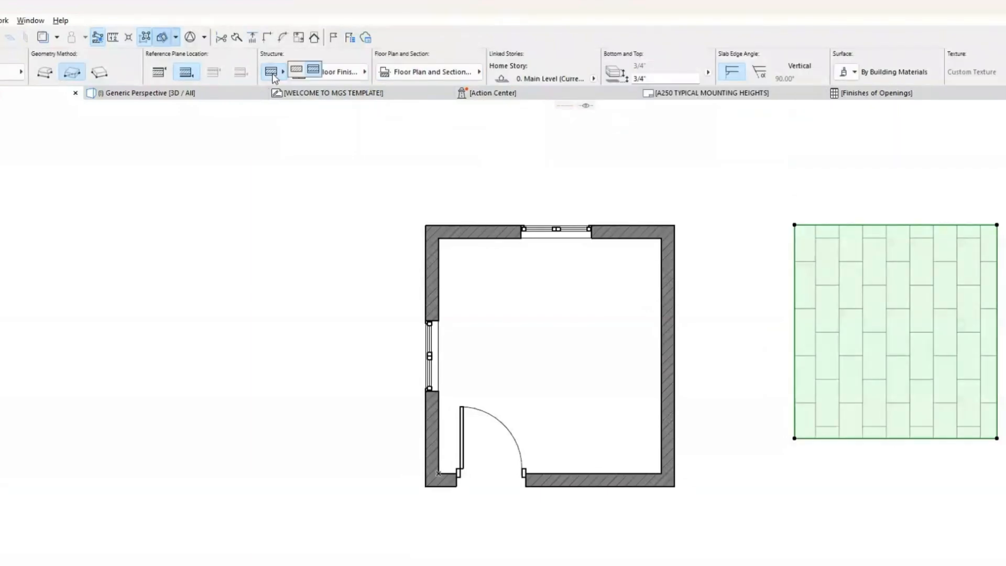
click(297, 73)
click(330, 71)
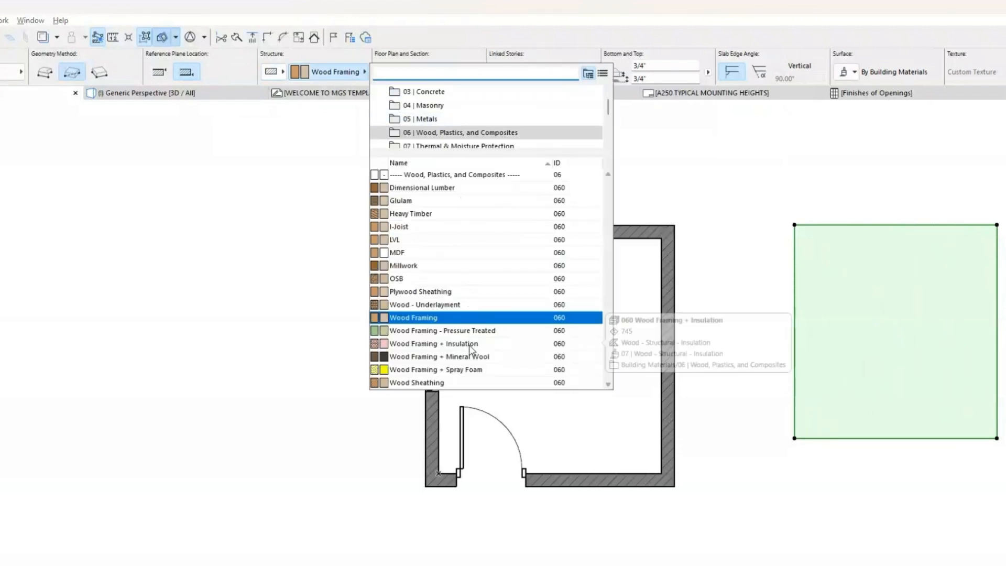
click(467, 383)
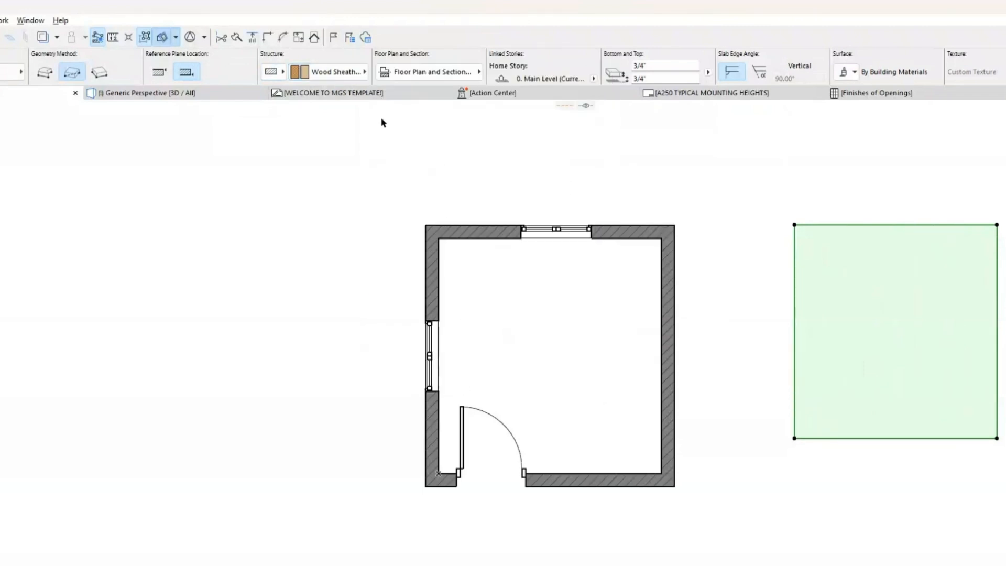
Step: Try the Granite and Marble masonry building materials on the selected slab
click(331, 72)
click(443, 106)
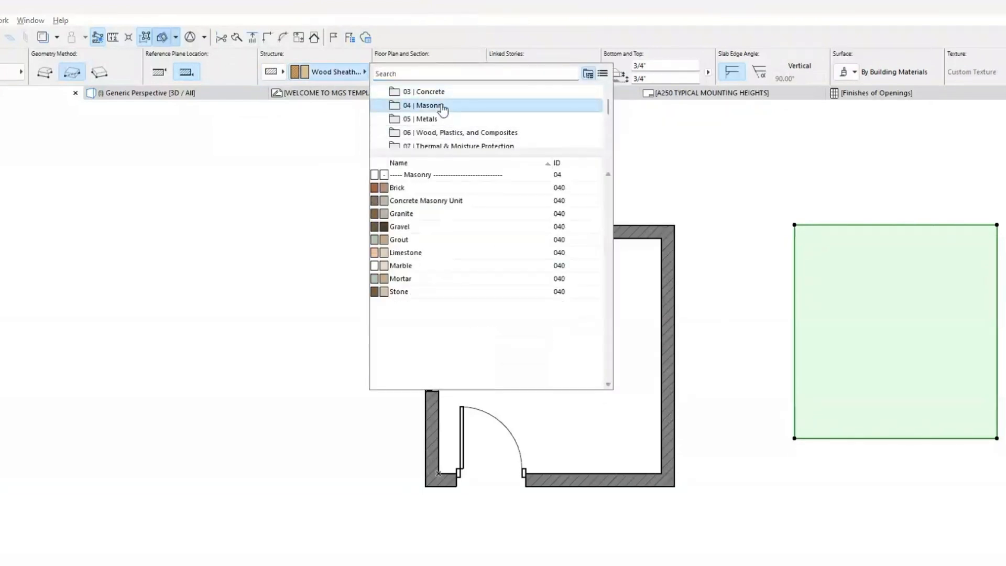
click(456, 214)
click(360, 76)
click(456, 265)
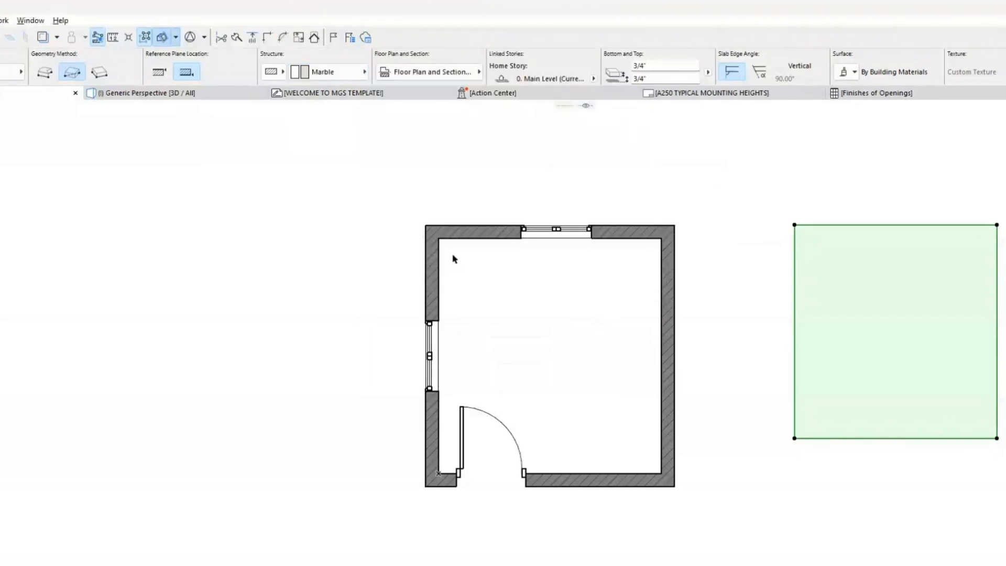
Step: Browse the Visualization and Concrete building material categories for the selected slab
click(308, 72)
scroll(430, 121, down, 5)
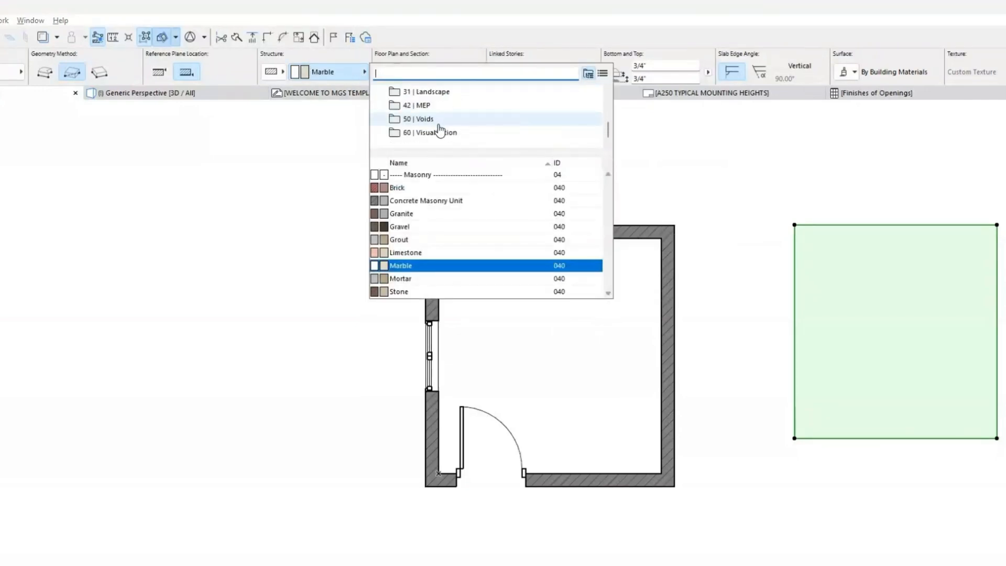
click(462, 134)
scroll(475, 131, up, 5)
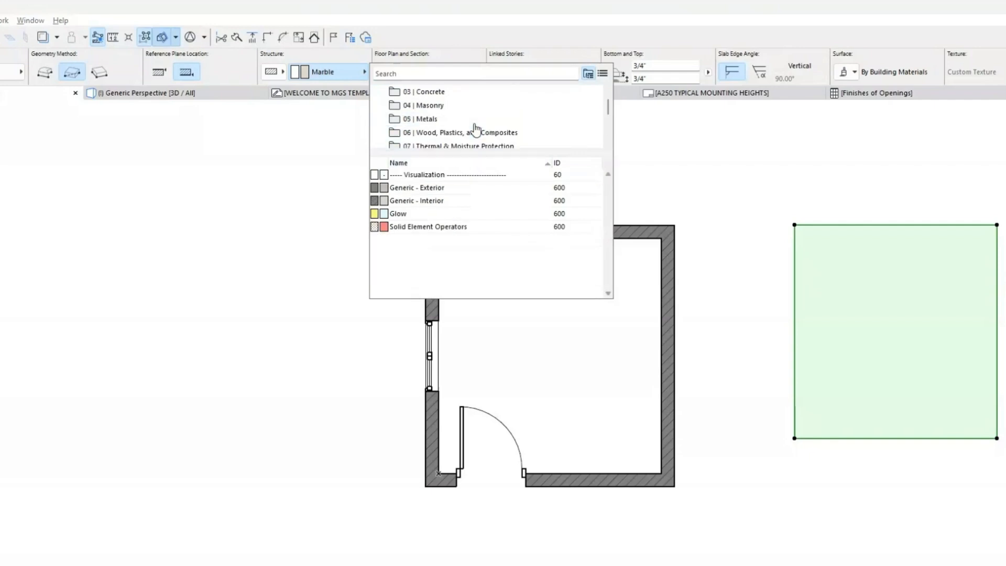
click(466, 92)
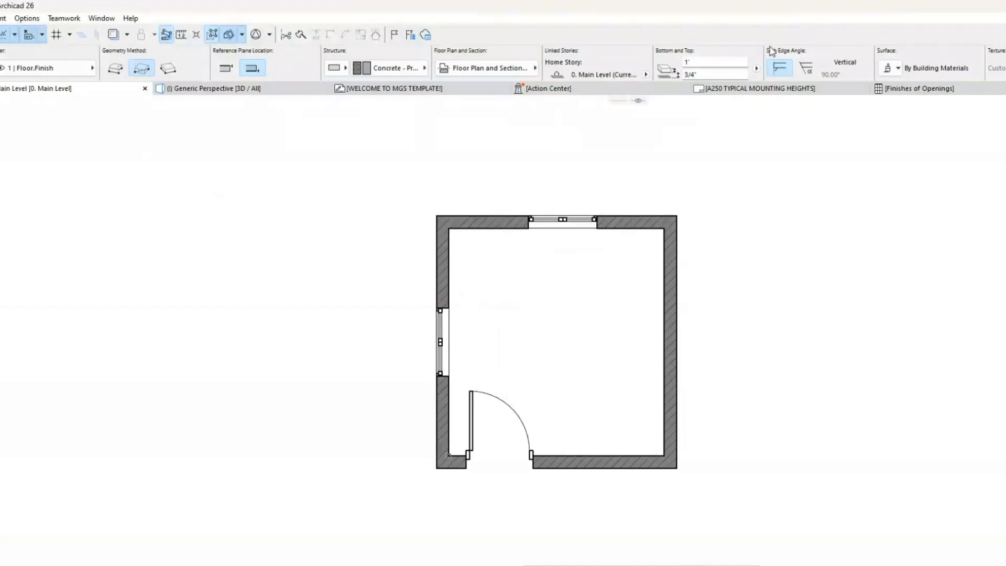
Step: Review the default slab's elevation, home story, and floor plan and section options
scroll(503, 63, down, 10)
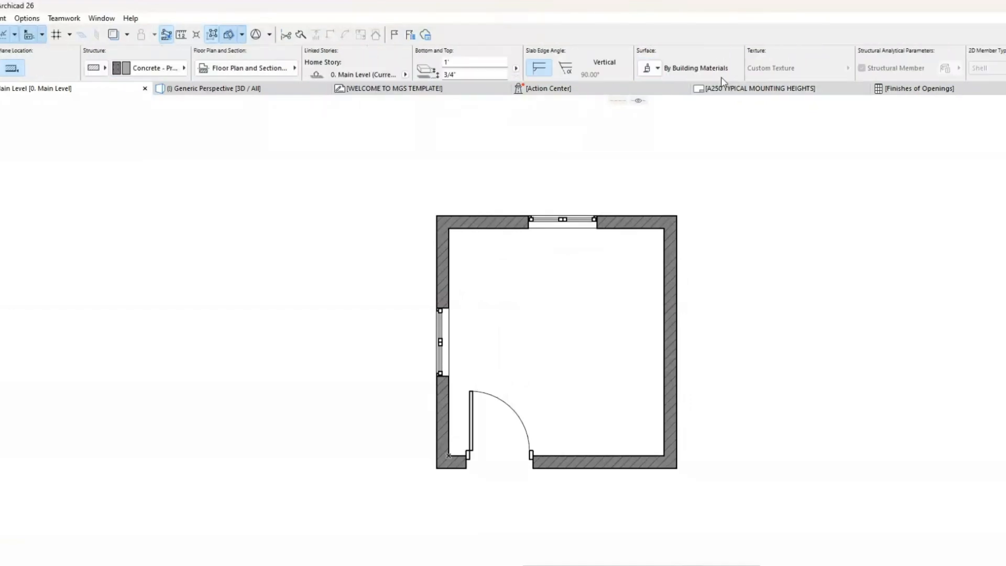
scroll(697, 73, up, 10)
click(704, 74)
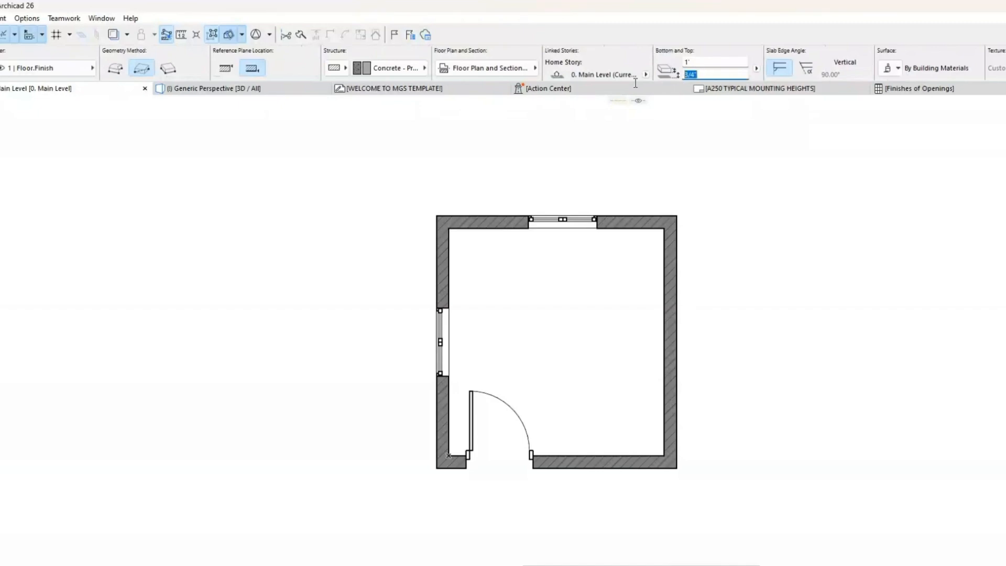
click(646, 75)
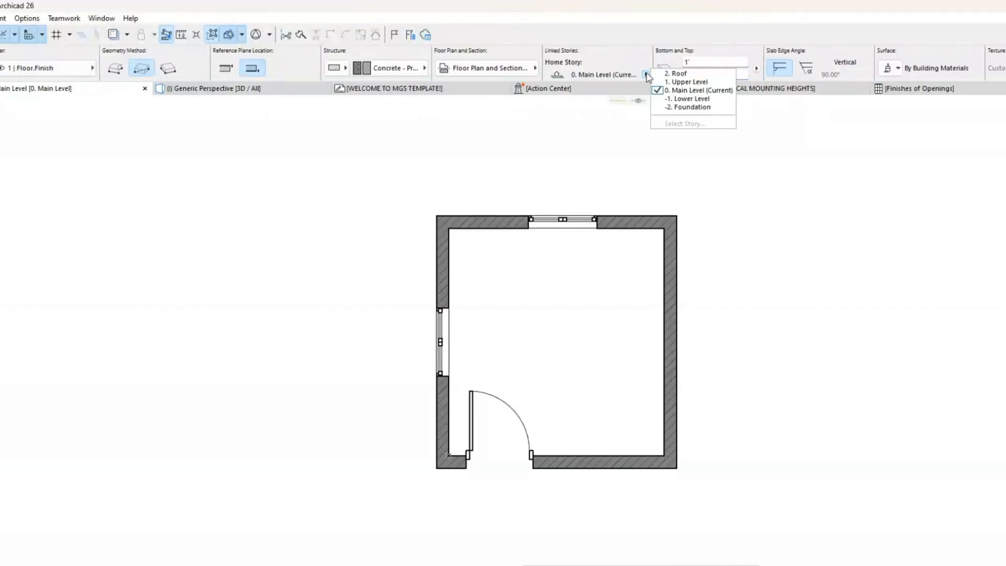
click(647, 75)
click(470, 73)
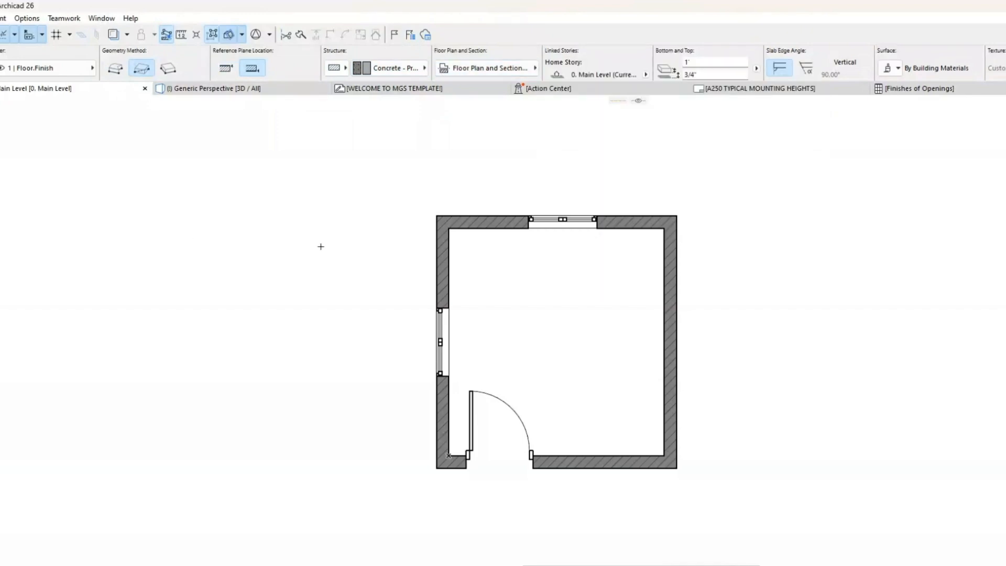
key(Escape)
key(w)
key(ctrl+t)
click(781, 59)
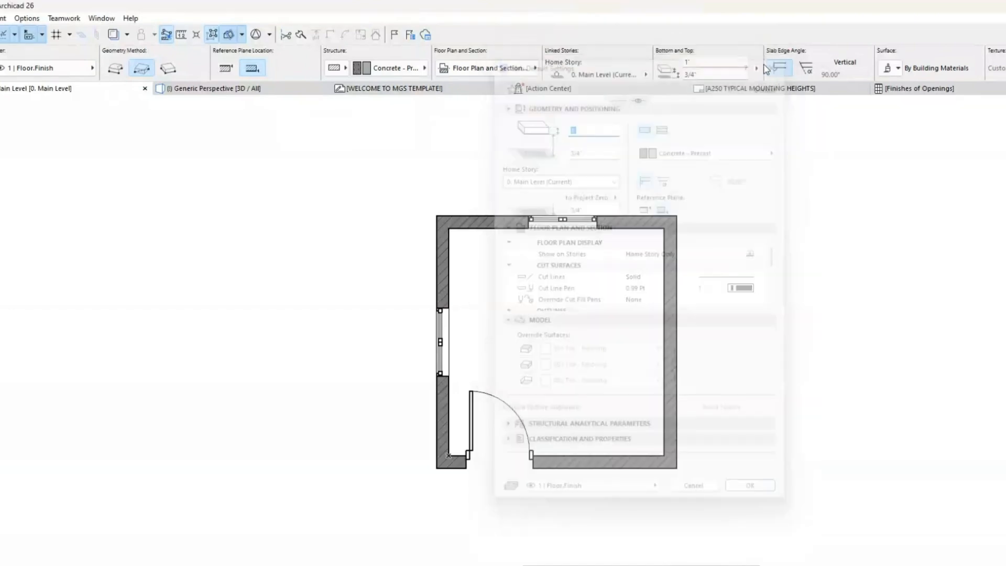
Step: Examine the Show on Stories choices and the cut line types in the slab default settings, keeping Solid cut lines
key(ctrl+t)
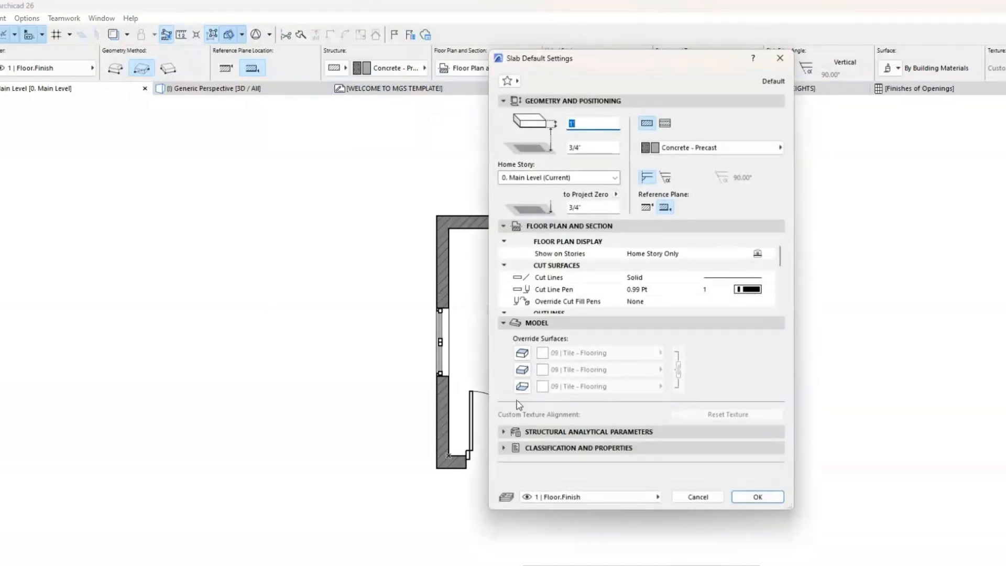
scroll(733, 275, down, 5)
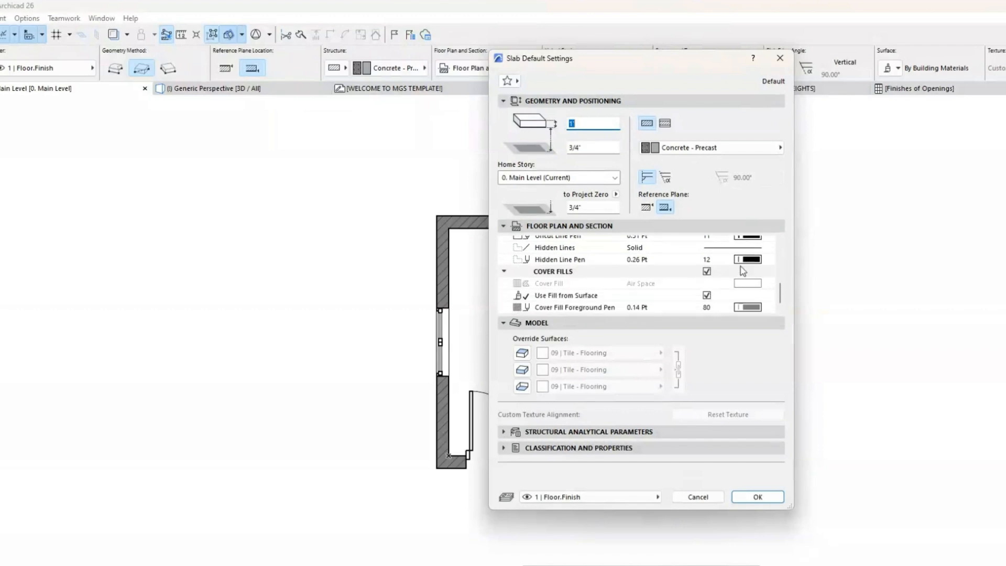
scroll(743, 270, up, 5)
click(766, 255)
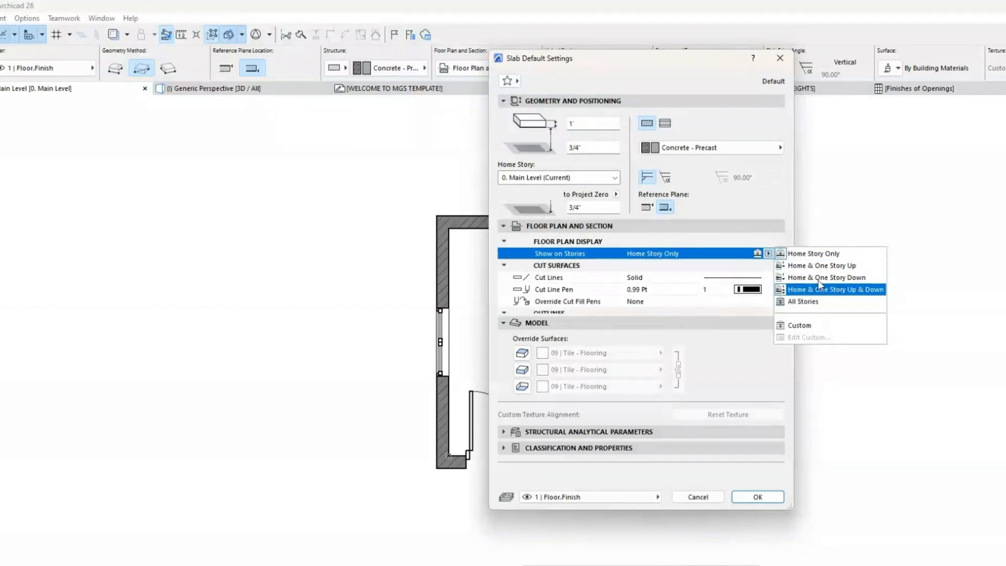
click(765, 266)
click(769, 279)
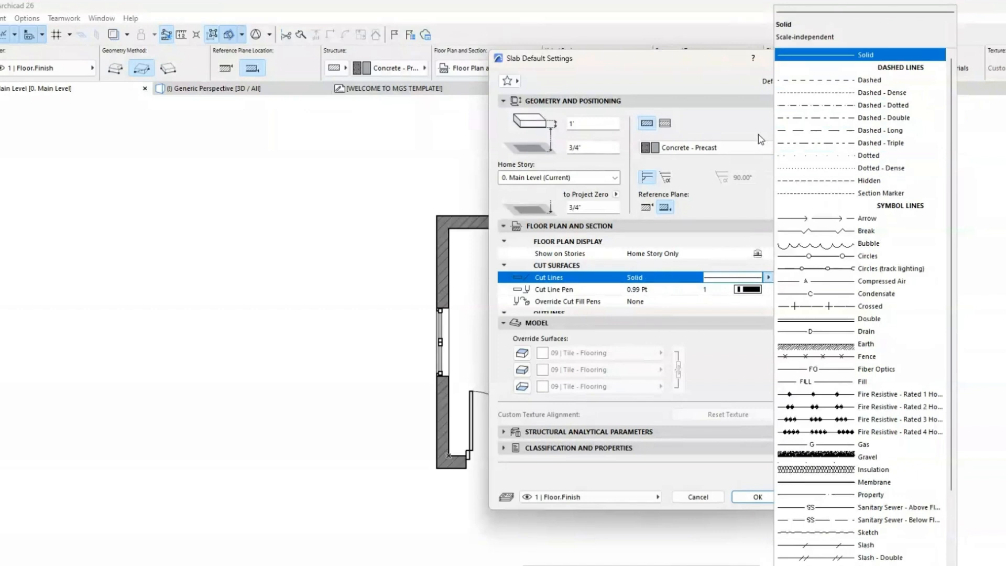
click(817, 54)
Step: Look through the building material categories from Masonry to Visualization in the slab defaults, keeping Concrete - Precast
click(760, 147)
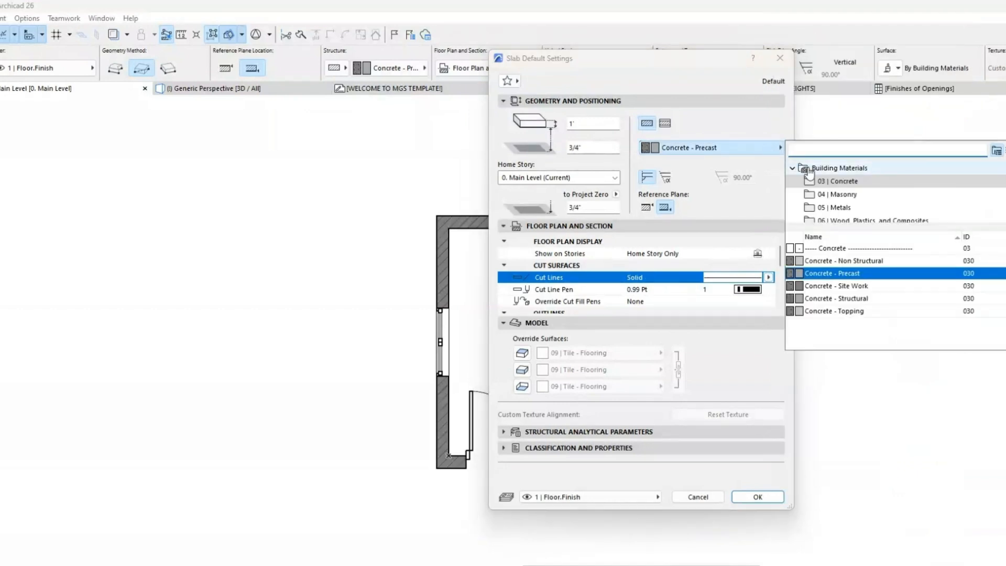
scroll(839, 204, down, 5)
scroll(841, 209, up, 5)
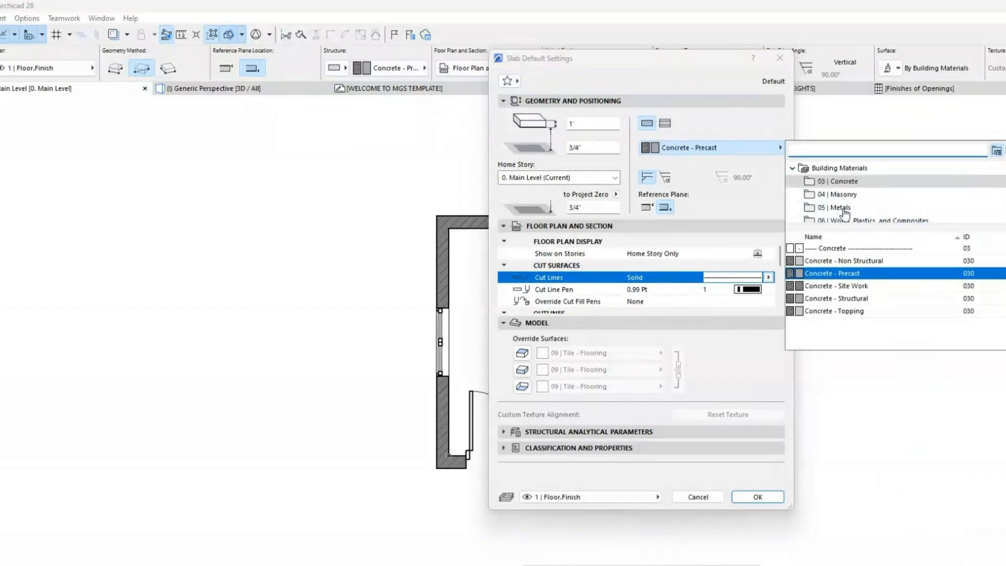
click(845, 195)
click(854, 208)
scroll(868, 194, down, 1)
click(869, 183)
click(872, 195)
click(870, 208)
click(871, 207)
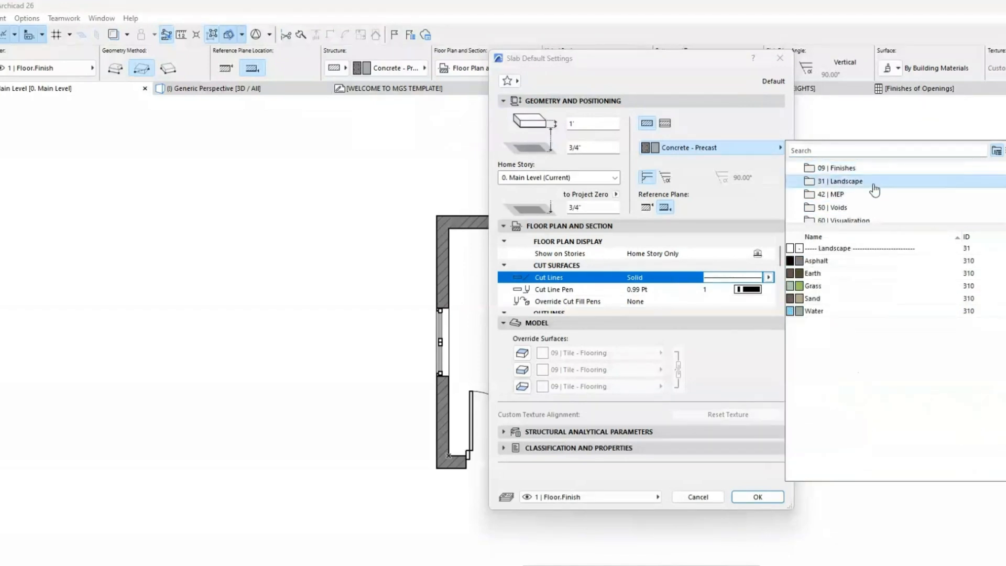
click(872, 207)
click(874, 207)
click(876, 208)
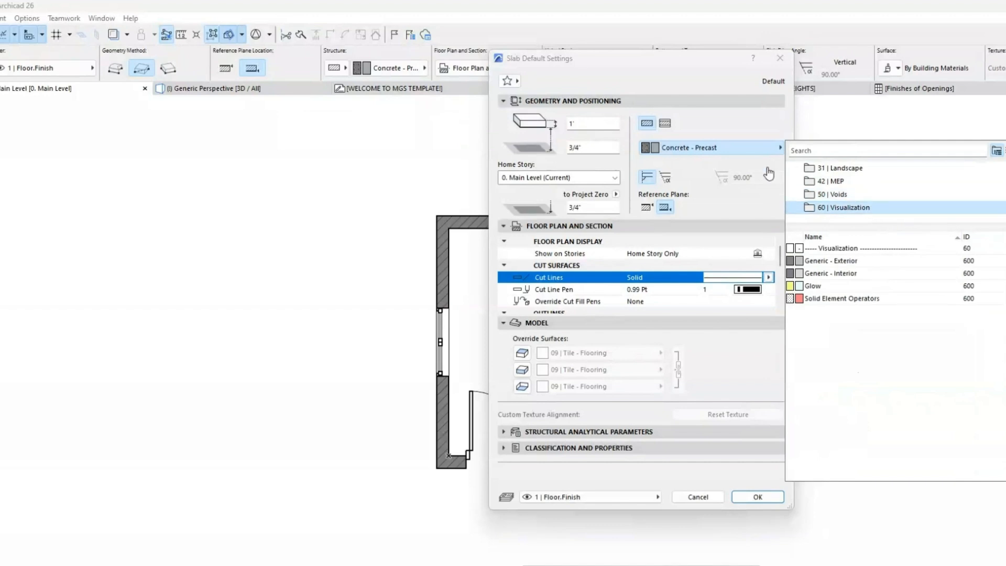
click(736, 151)
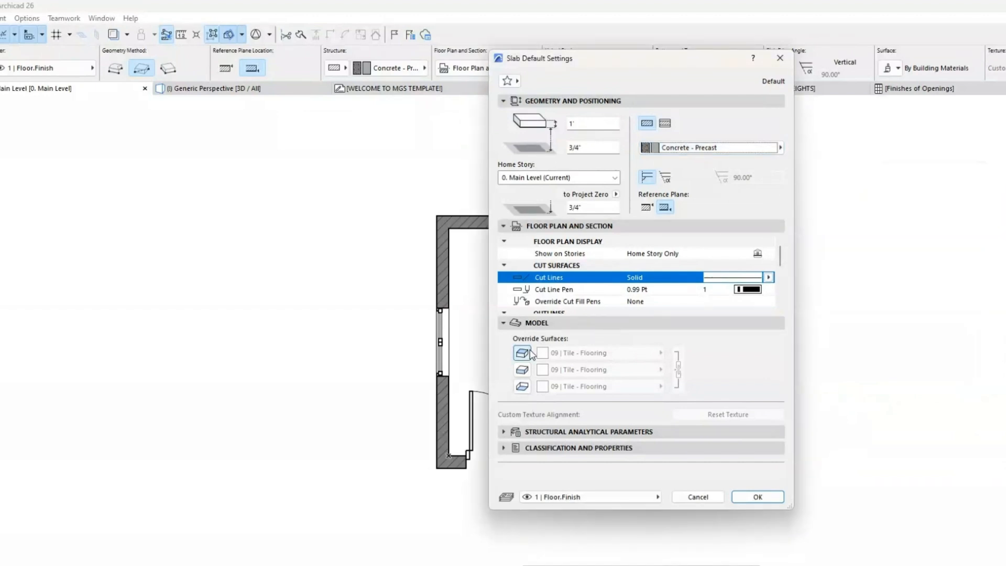
Step: Accept the slab defaults and draw a rectangular 1' thick Concrete - Precast slab between opposite outer corners of the room's walls
scroll(754, 260, down, 5)
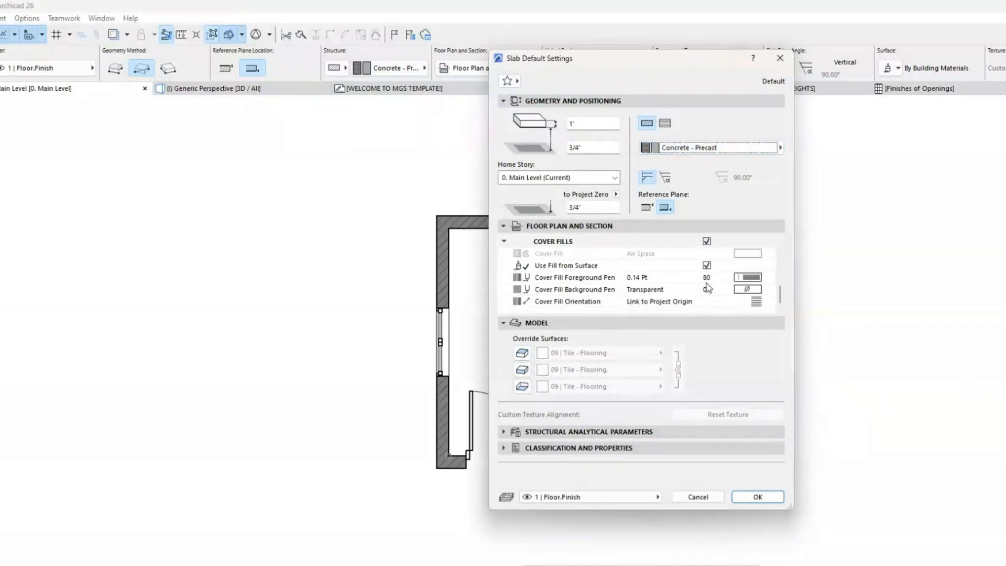
click(758, 496)
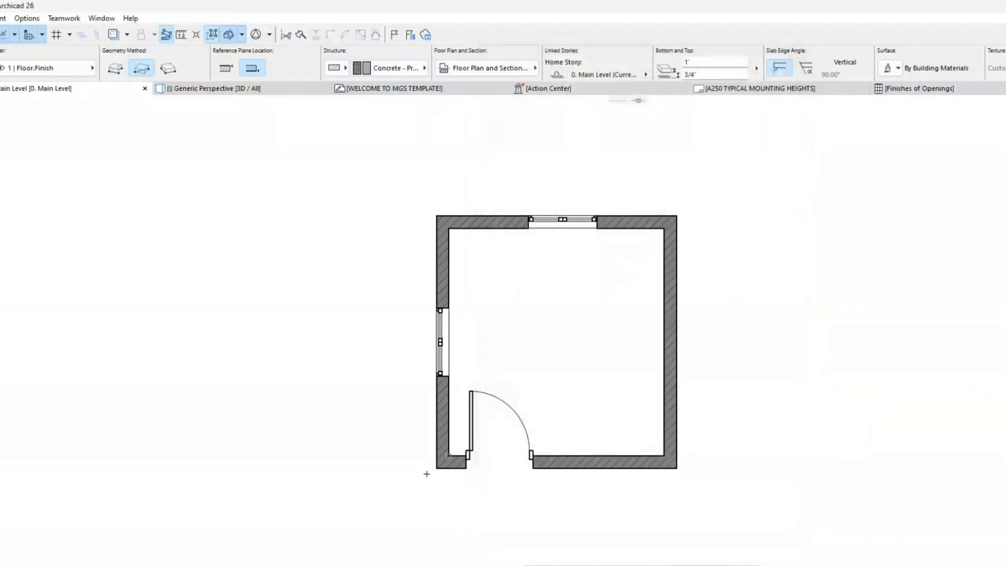
click(436, 469)
click(677, 215)
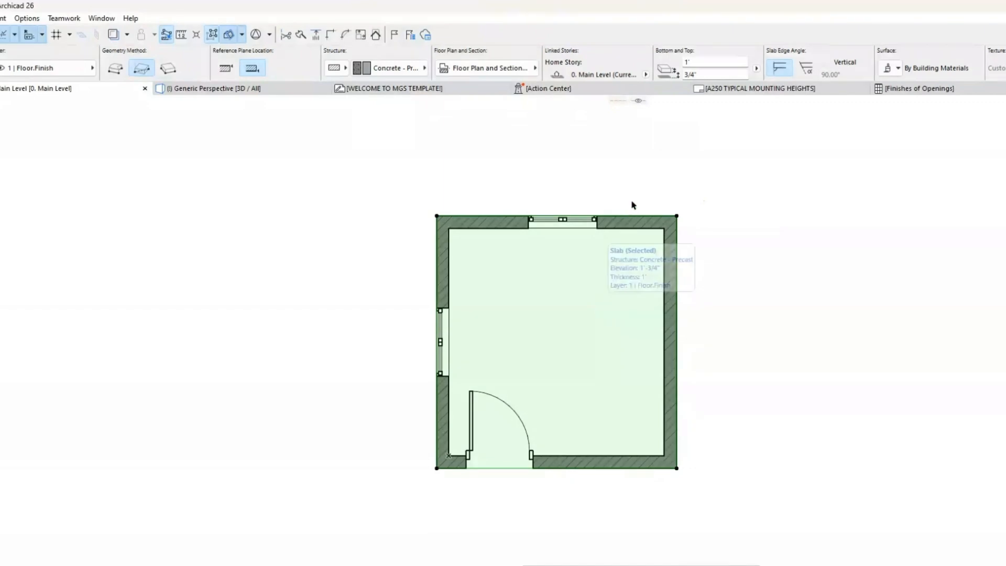
click(735, 177)
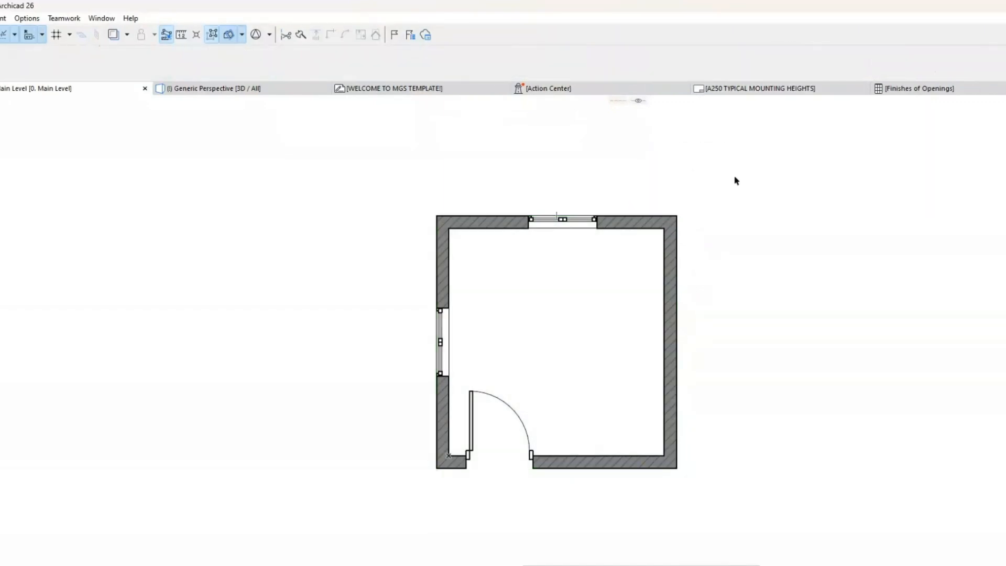
Step: Show the room in the 3D perspective and inspect the new slab from above and from the side
key(F3)
shift+middle_drag(661, 274, 699, 562)
scroll(563, 343, up, 5)
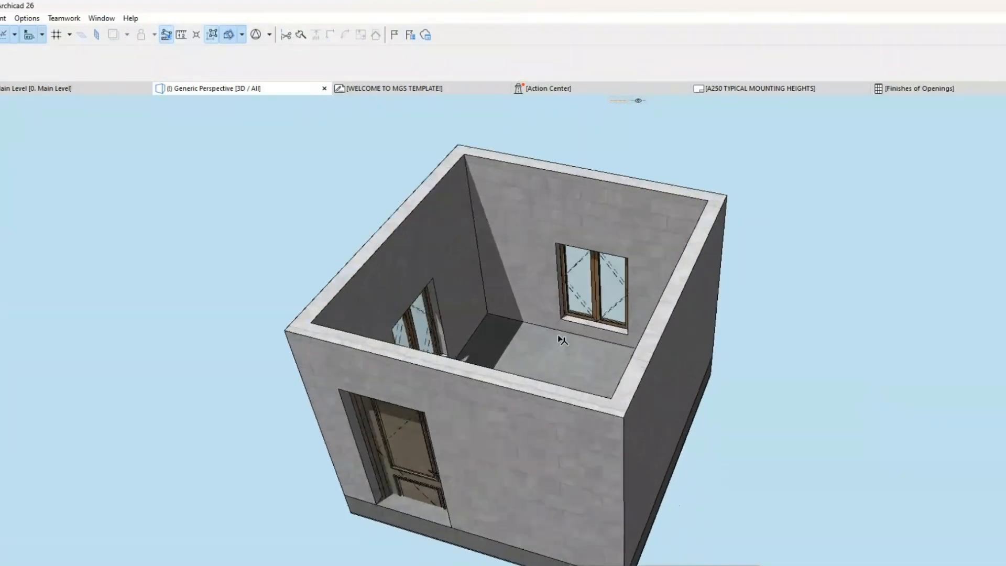
scroll(592, 377, down, 1)
shift+middle_drag(592, 377, 622, 309)
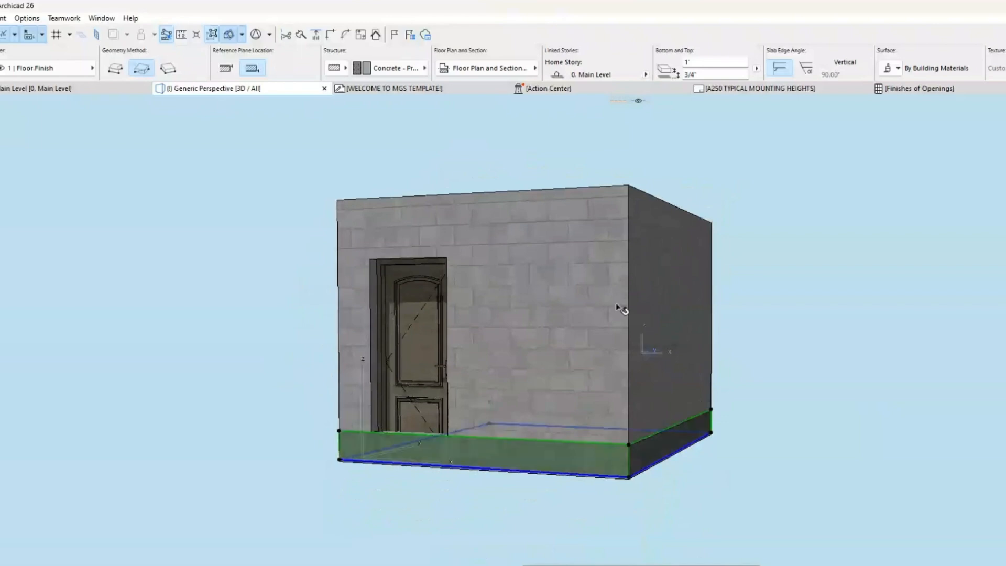
Step: Select the slab at the base of the walls and compare its bottom and top reference planes, ending with the top one
click(271, 148)
click(361, 448)
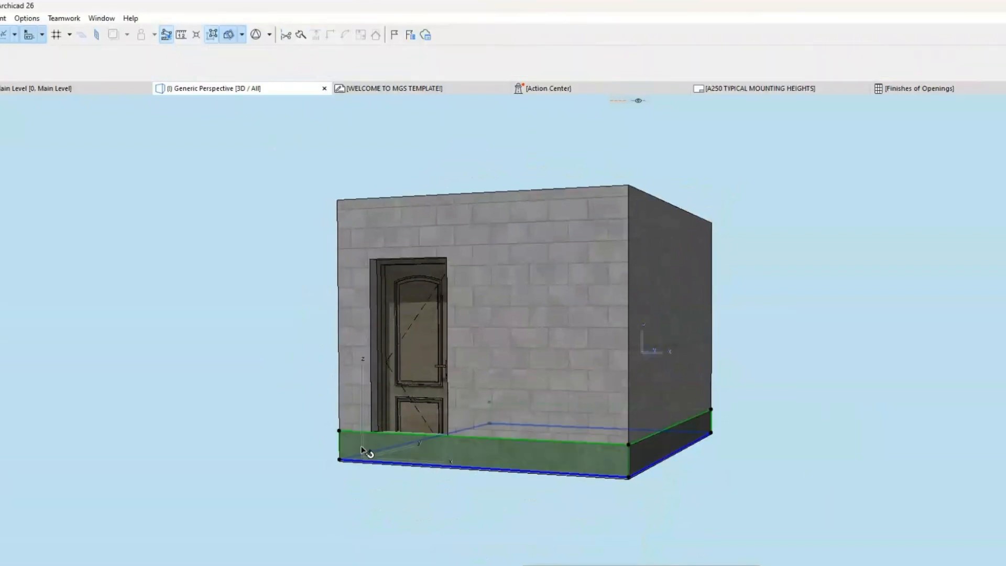
click(228, 70)
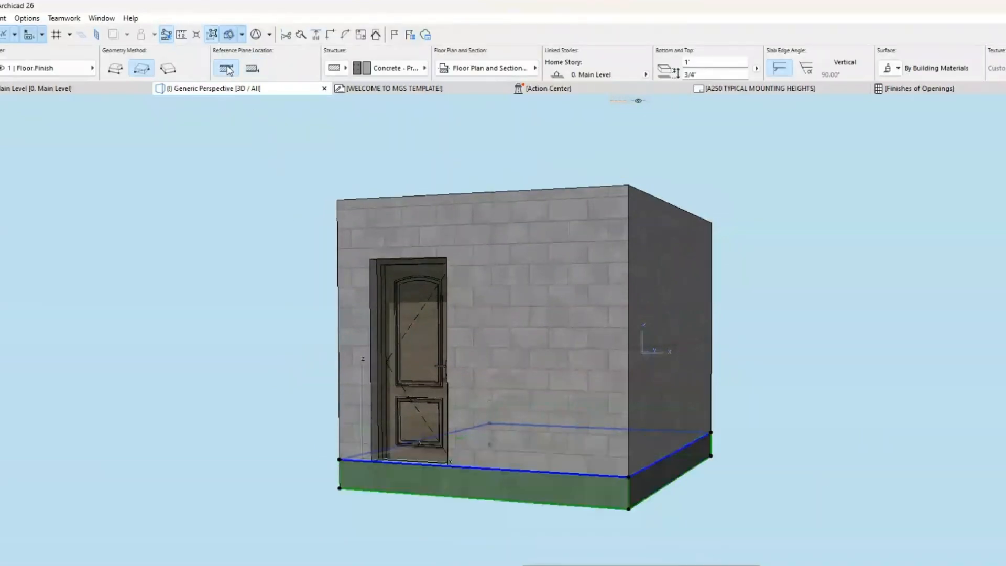
click(251, 70)
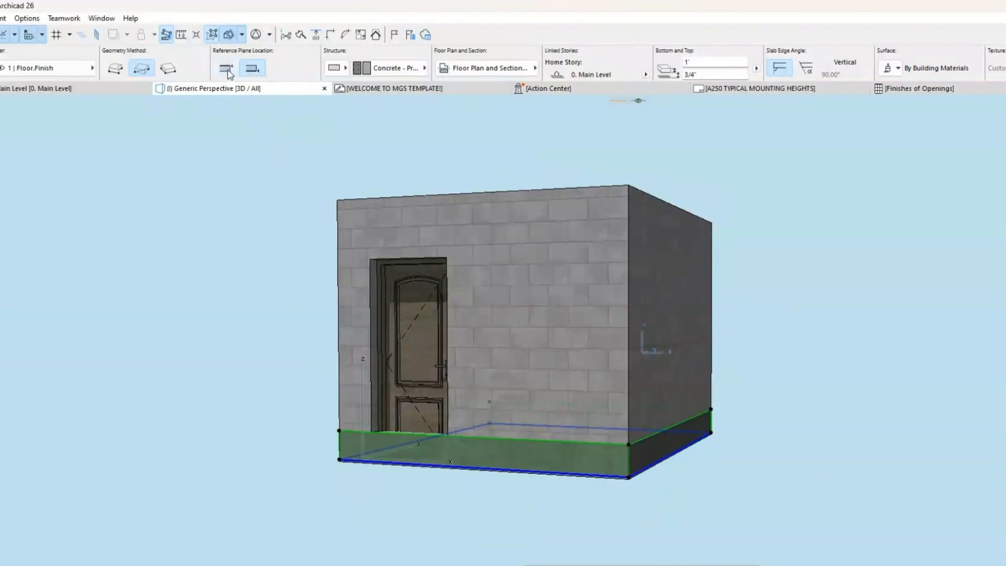
click(226, 70)
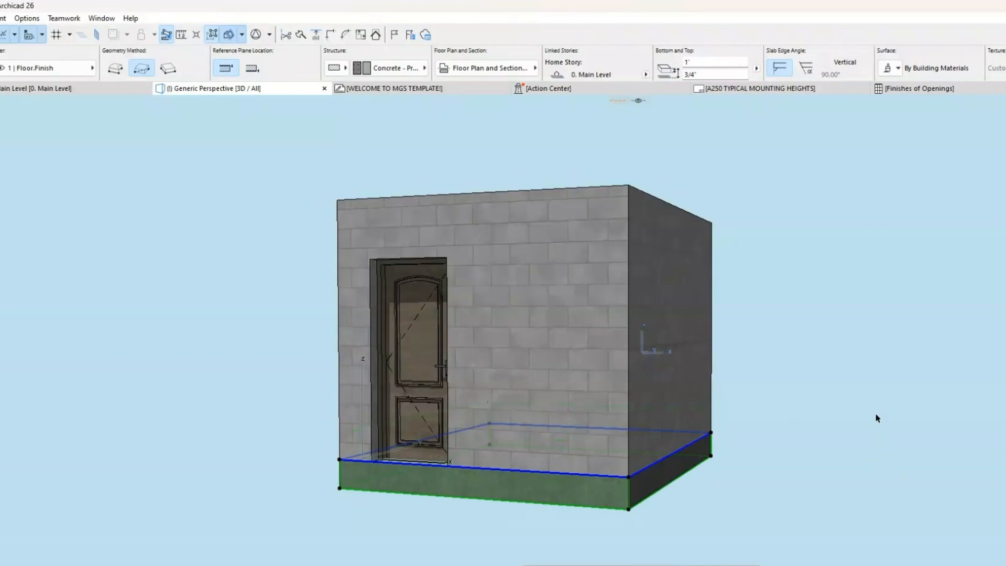
Step: Try a raised elevation for the slab under the walls, finishing with its thickness at 4" and its elevation at 0'
key(Escape)
click(553, 489)
text(0')
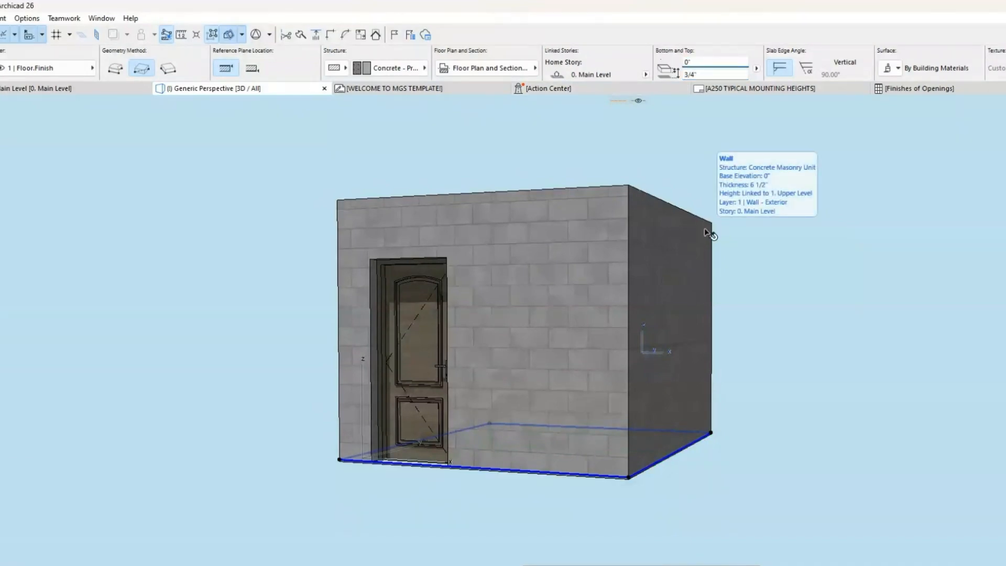
key(Tab)
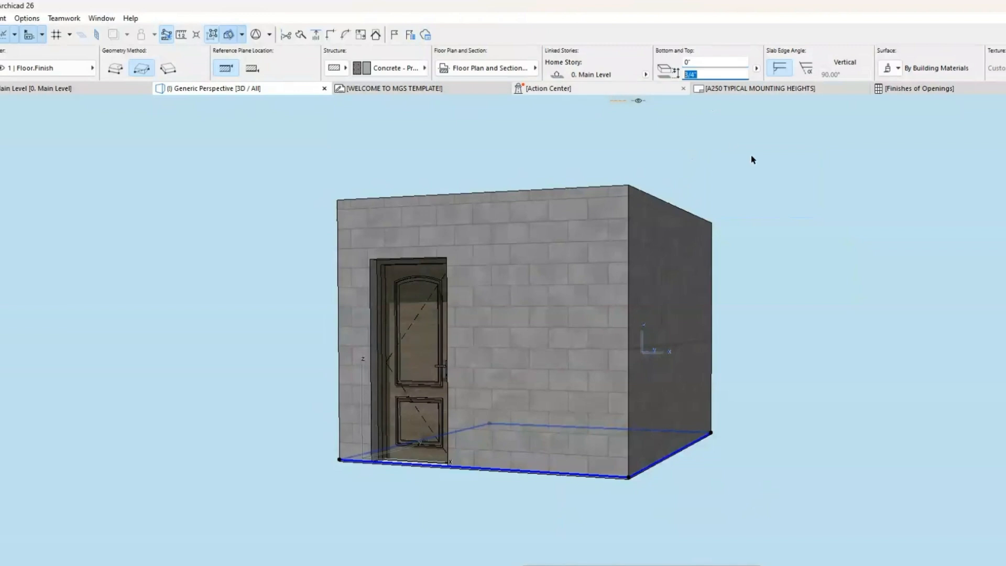
text(11)
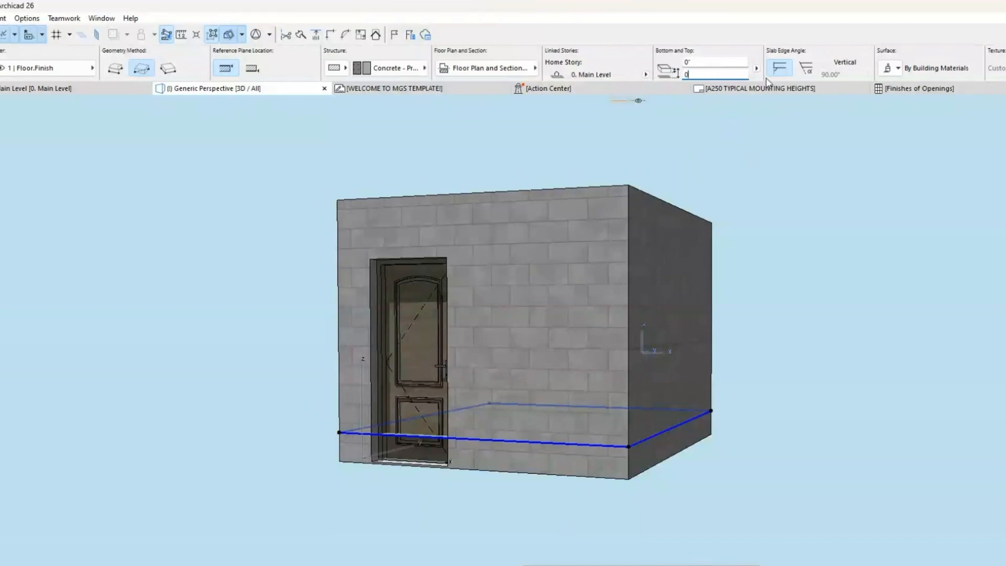
click(713, 61)
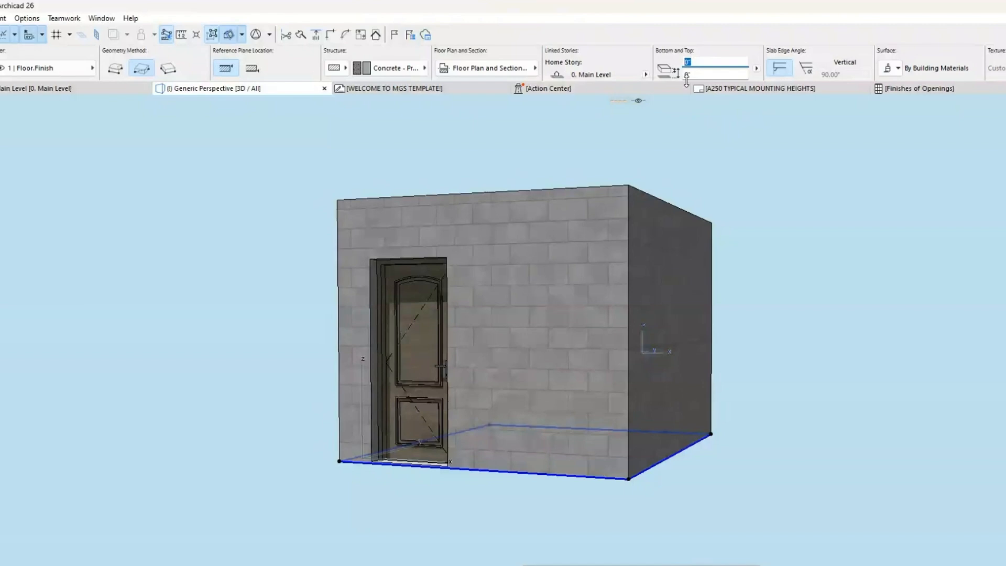
click(872, 416)
Step: Select the floor slab inside the room and try Concrete - Non Structural and Concrete - Site Work as its building material
shift+middle_drag(649, 440, 589, 275)
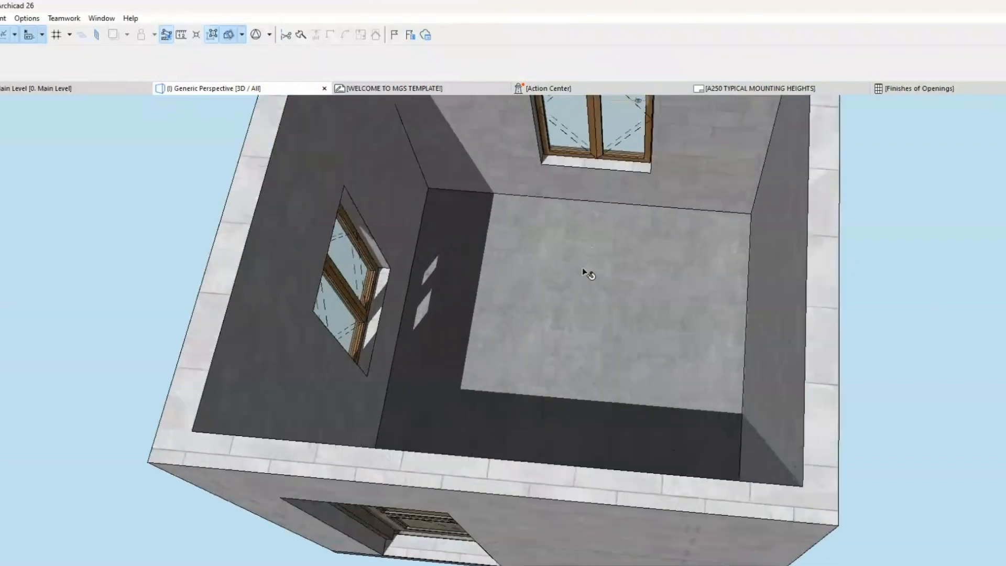
click(592, 275)
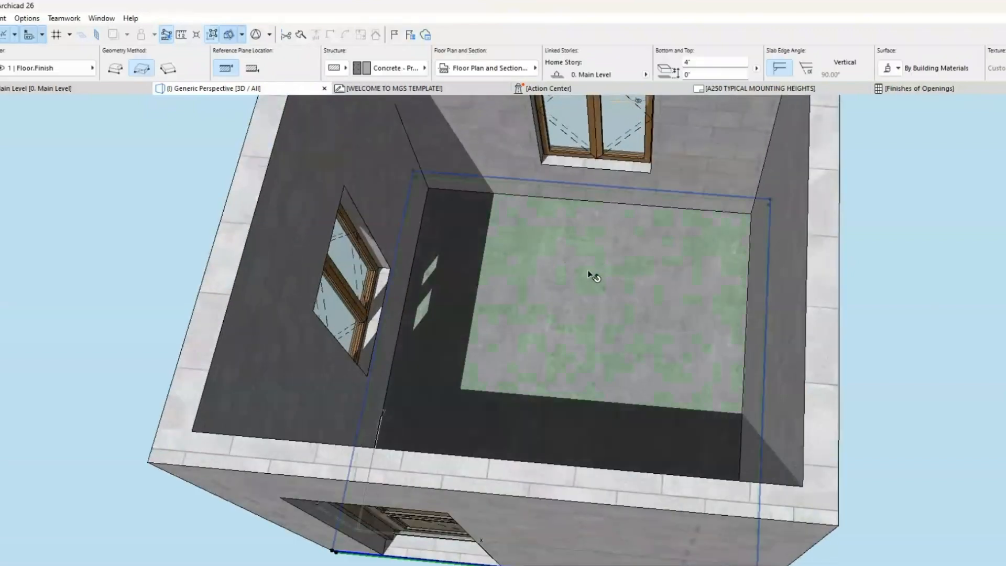
click(413, 71)
click(578, 178)
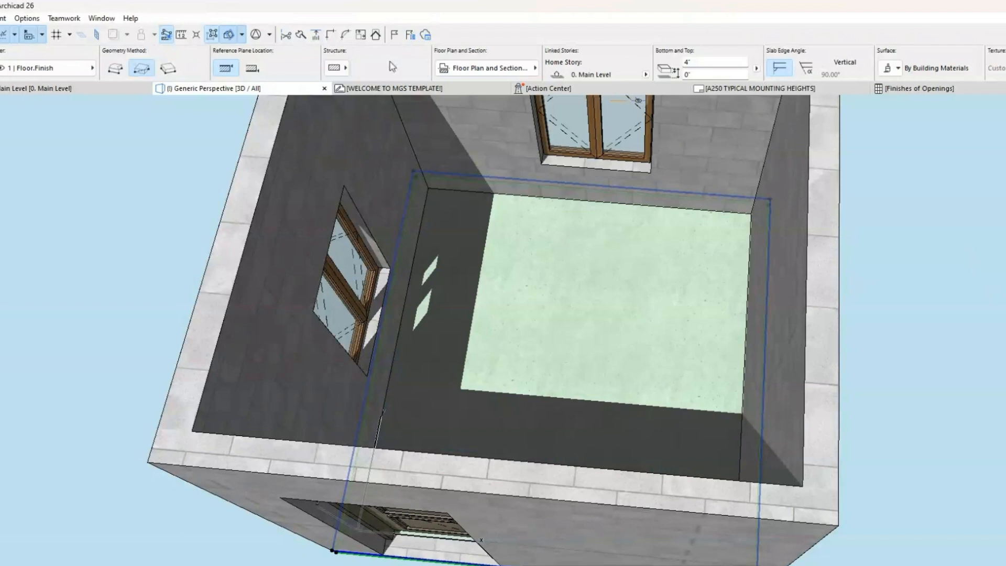
click(390, 64)
click(522, 205)
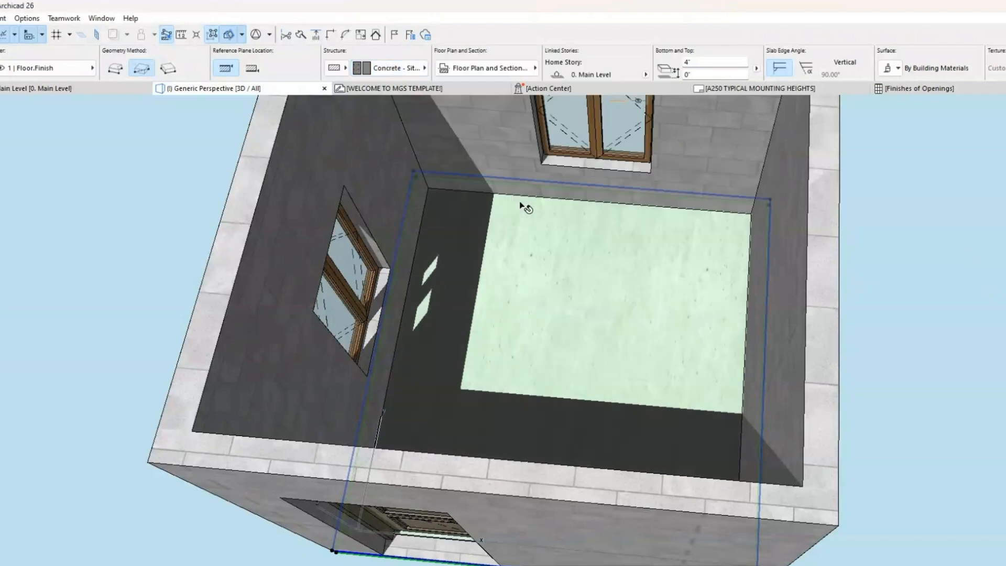
Step: Try Heavy Timber from the Wood, Plastics, and Composites materials on the slab, and replace it with Millwork
click(367, 74)
scroll(517, 118, down, 3)
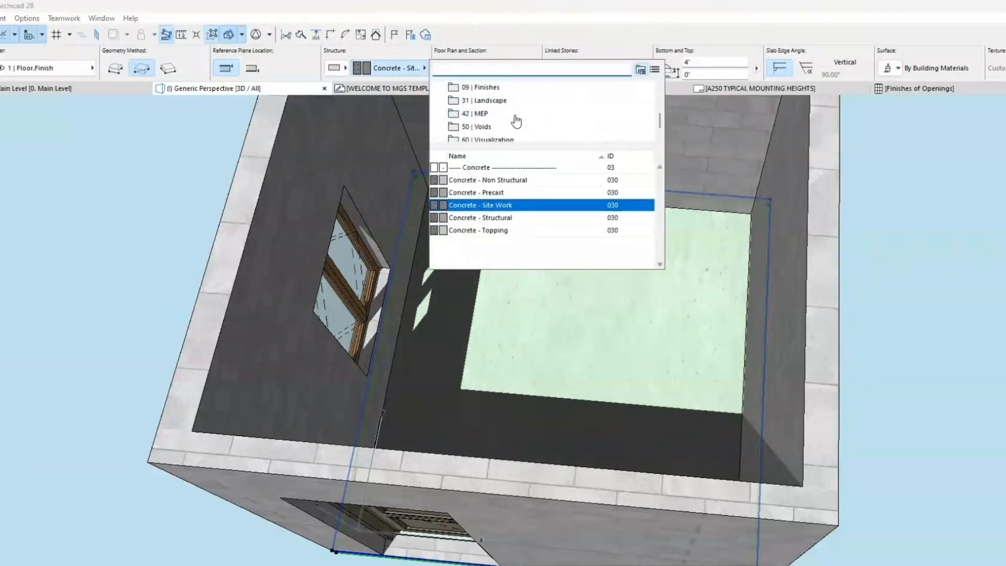
scroll(516, 120, down, 1)
scroll(517, 118, up, 3)
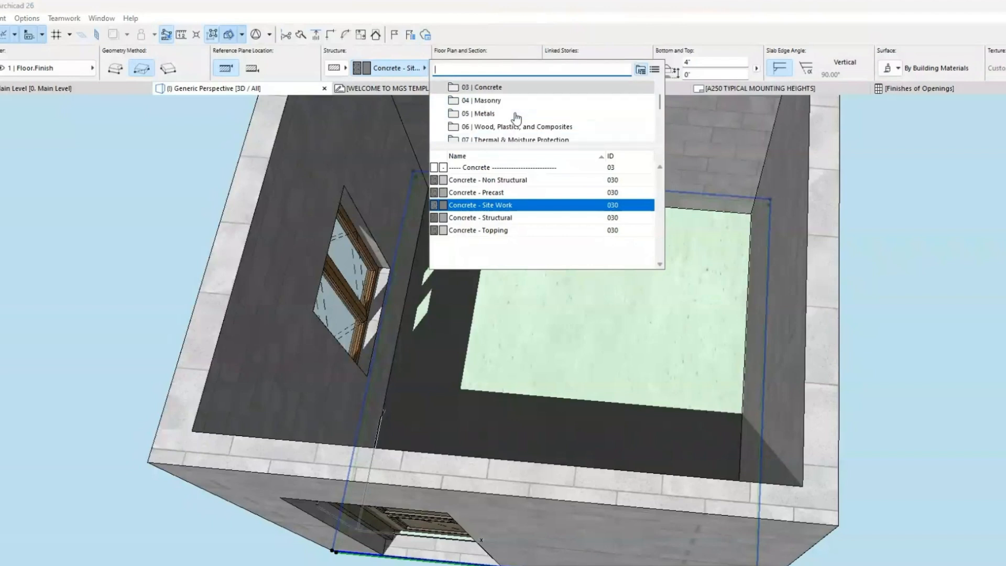
click(516, 126)
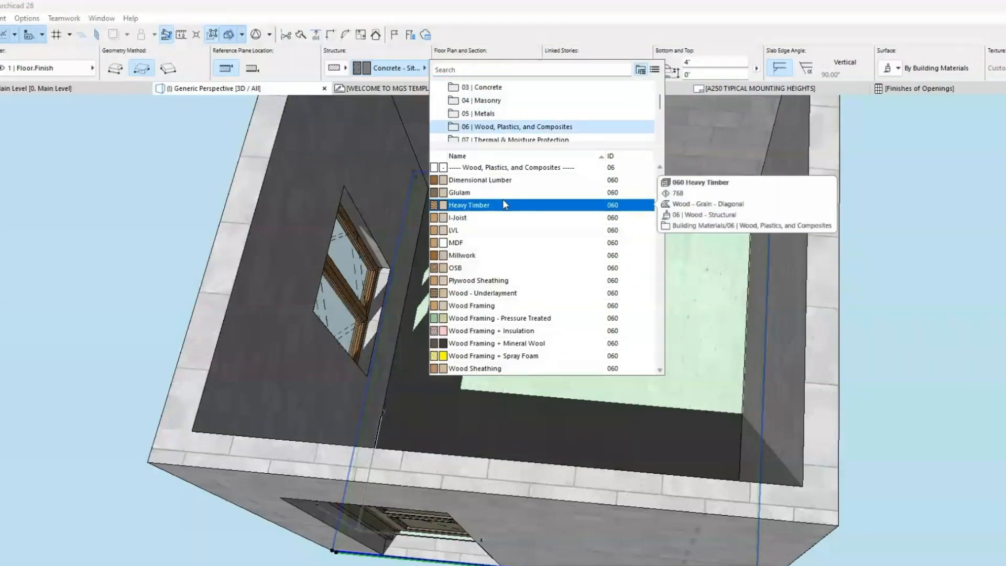
click(504, 204)
click(388, 68)
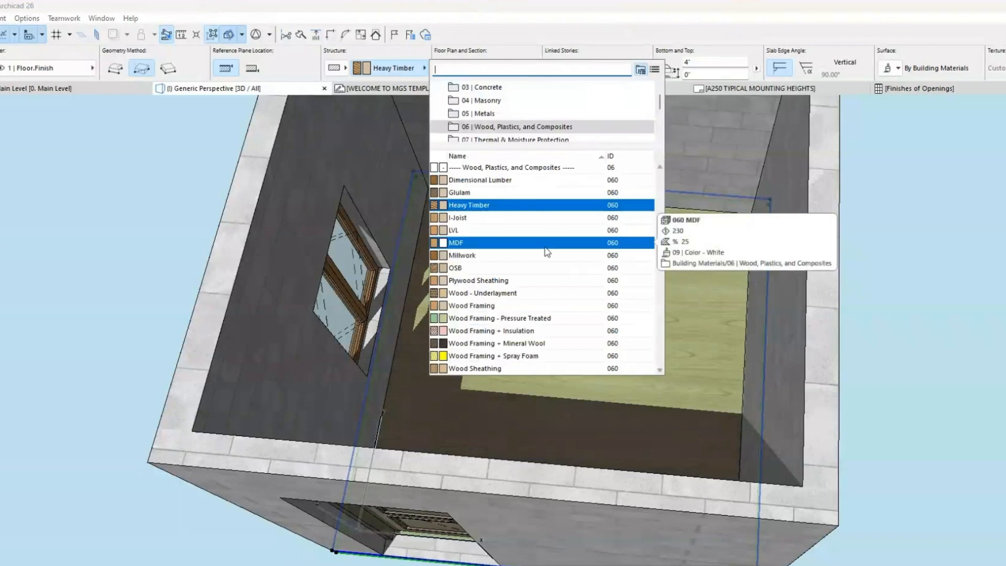
click(546, 253)
key(Escape)
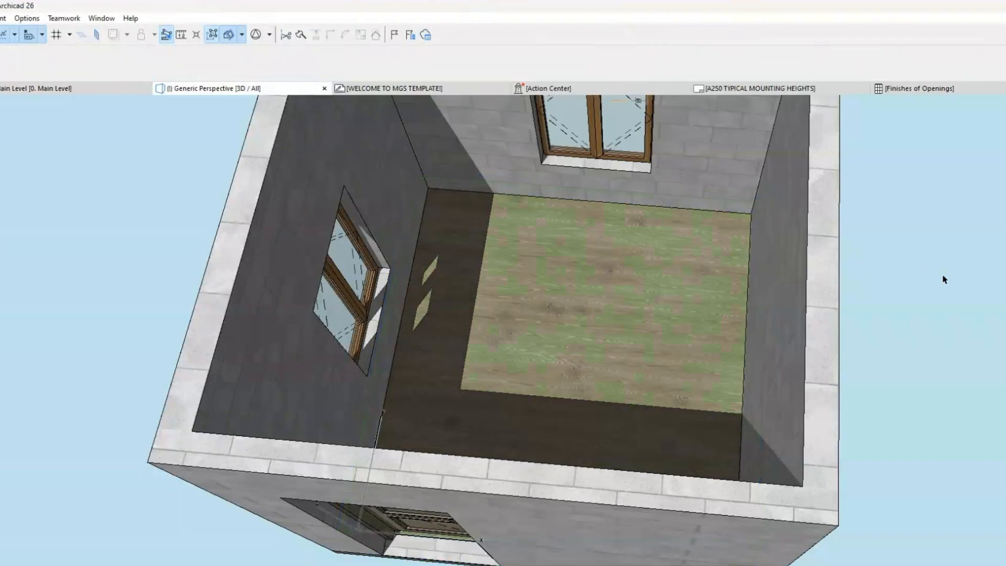
Step: Override the slab's surfaces in its selection settings with 09 | Wood - Flooring, searching the surfaces for "FLO"
shift+middle_drag(797, 439, 541, 377)
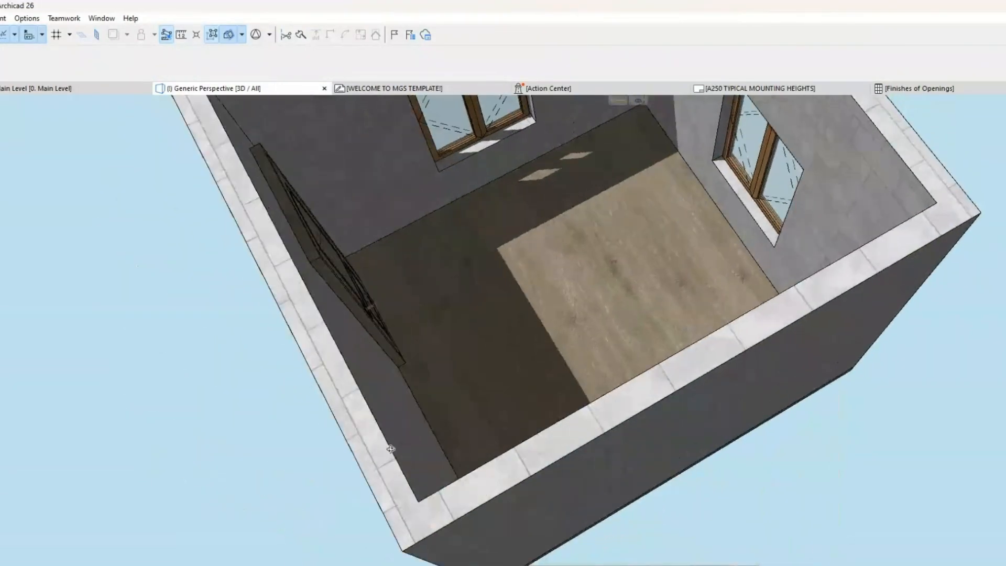
click(540, 335)
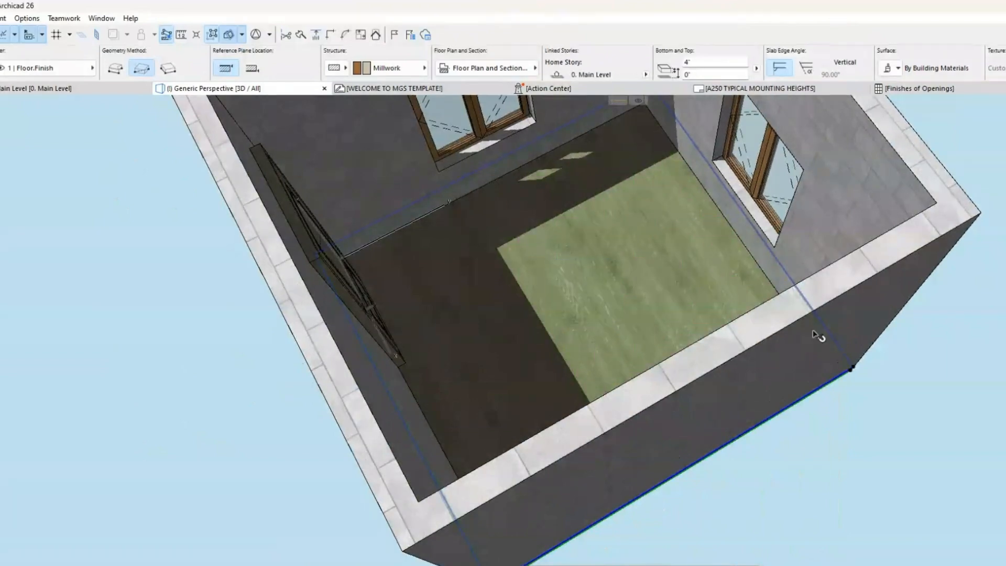
key(ctrl+t)
click(522, 352)
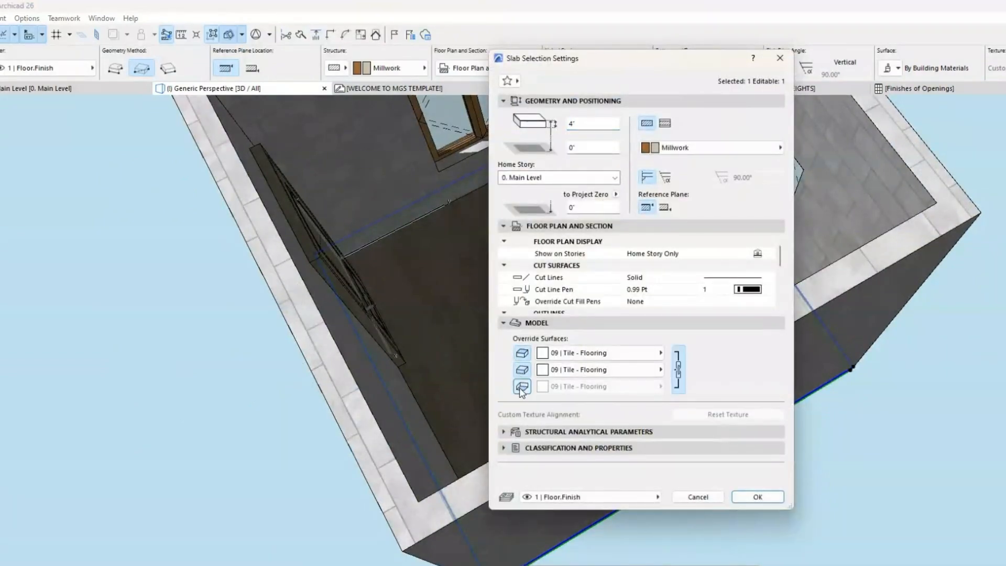
click(598, 355)
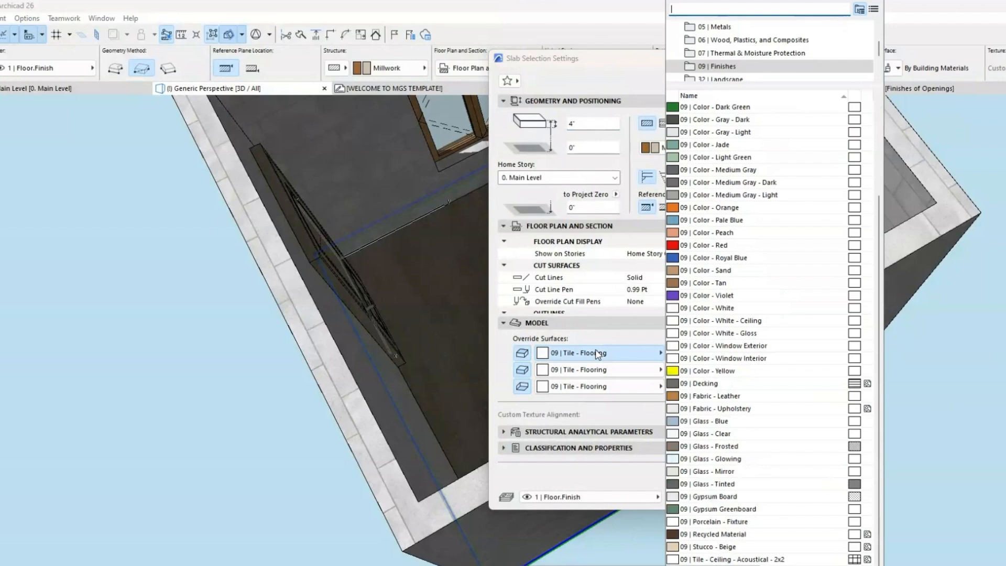
scroll(793, 414, up, 5)
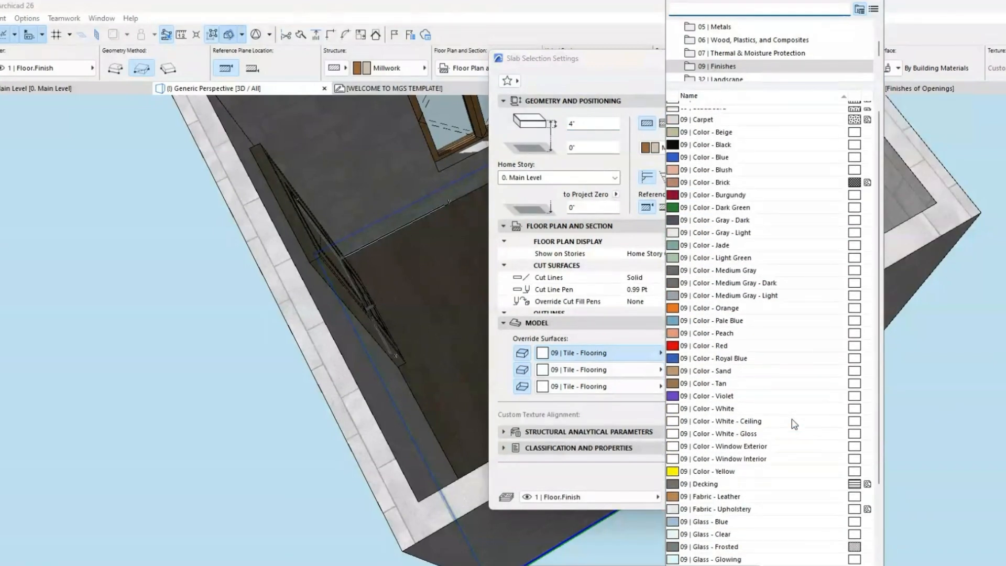
click(723, 41)
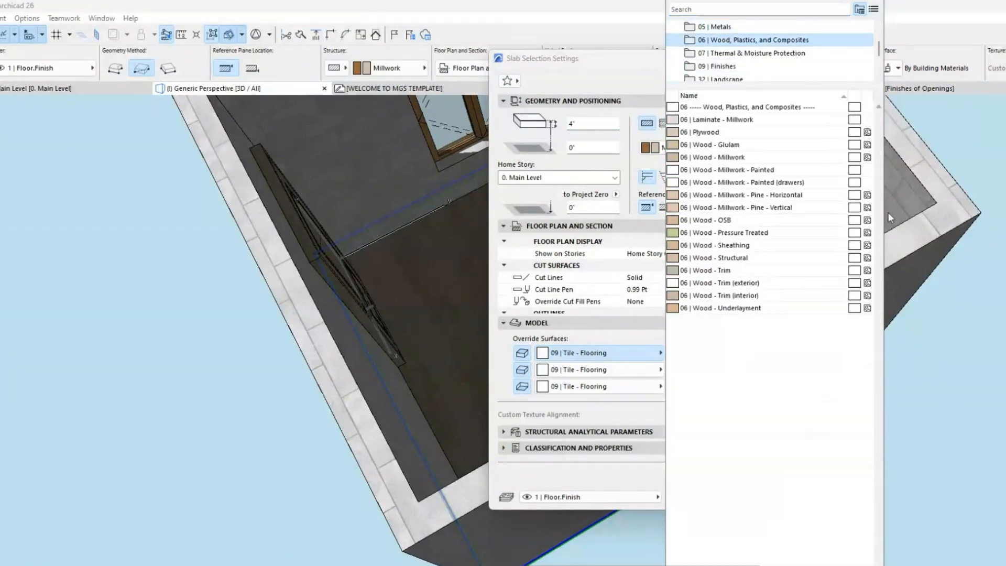
click(808, 10)
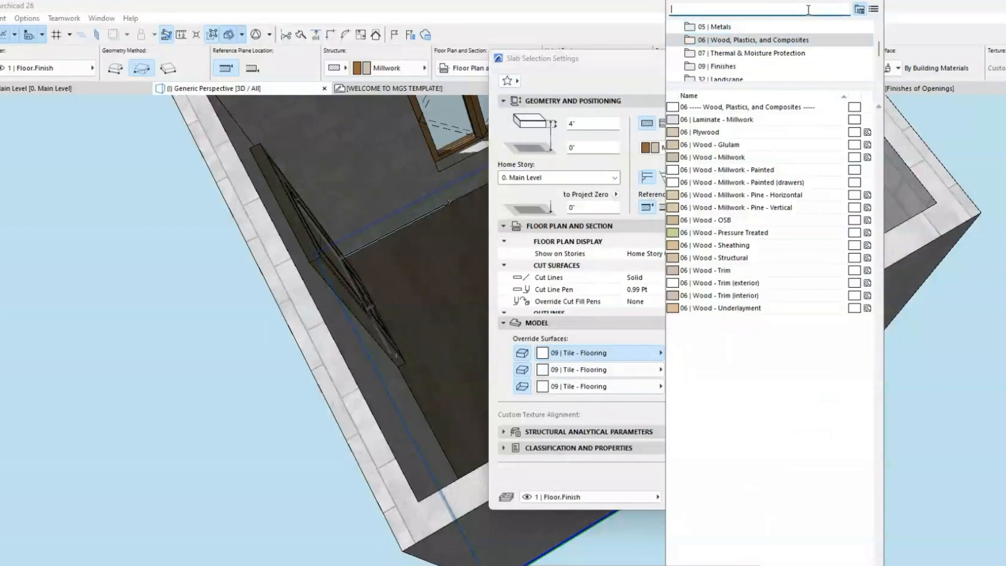
text(FLO)
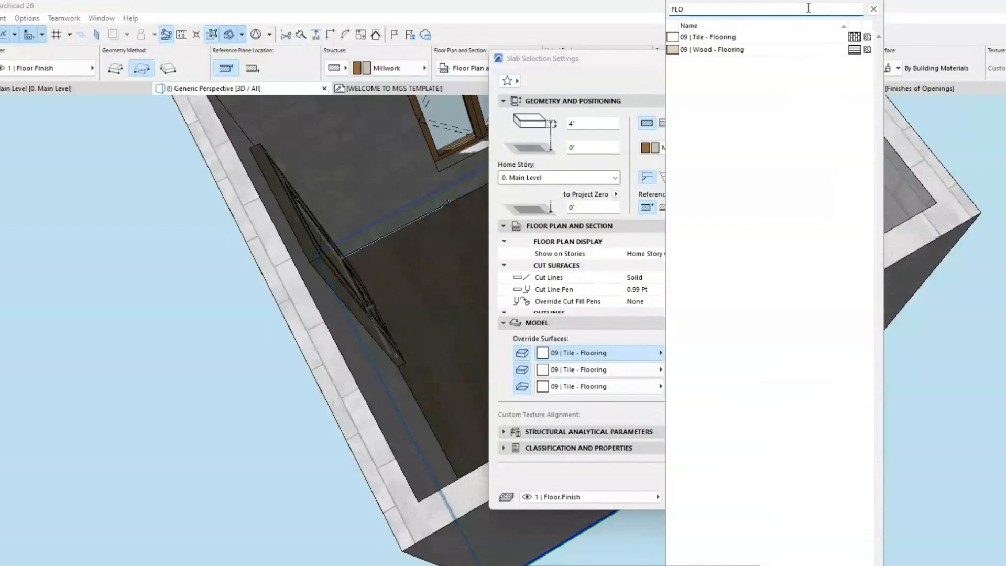
click(713, 49)
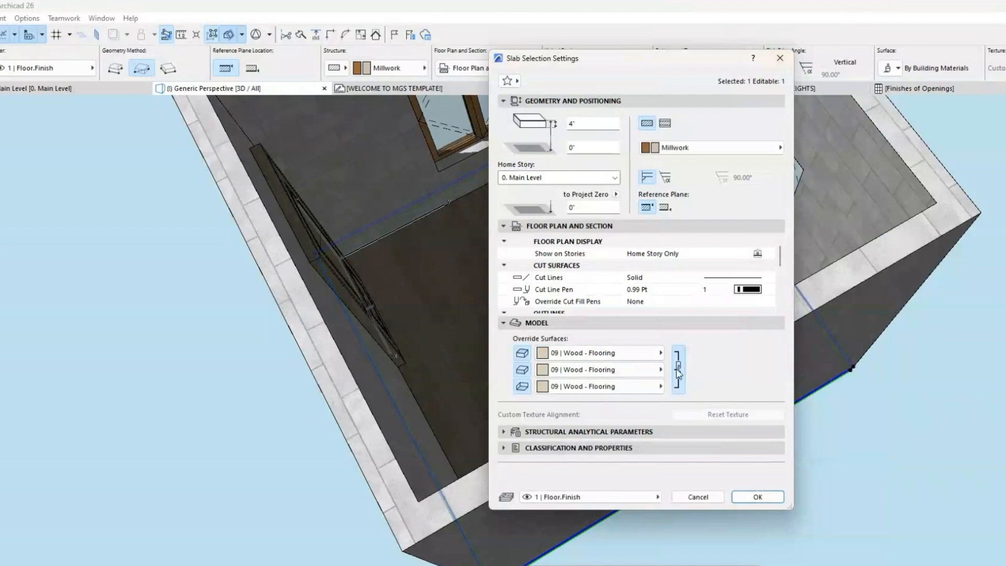
Step: Unlink the slab's surface overrides, look at the surface choices for the edge, and link all three again
click(679, 372)
click(581, 370)
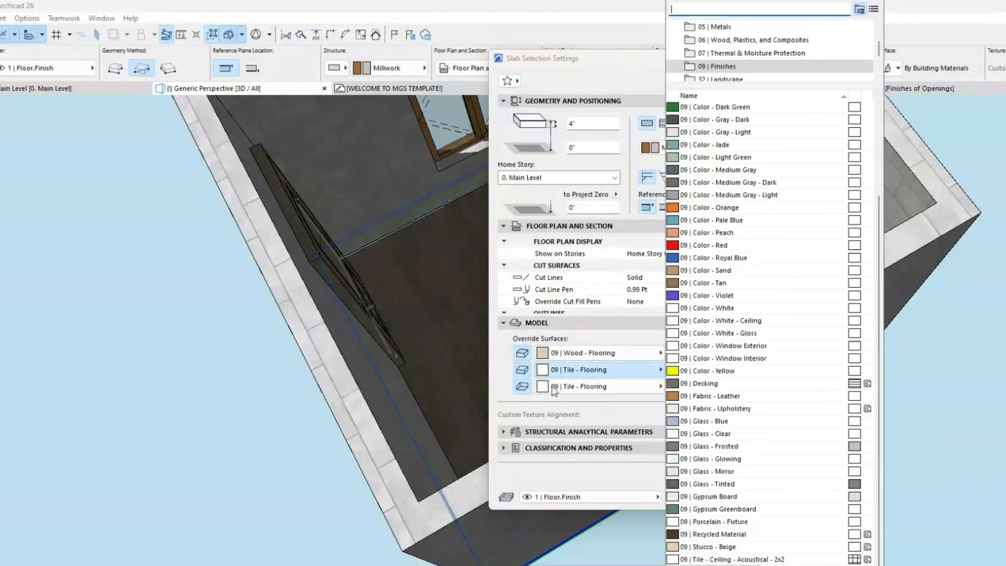
click(630, 374)
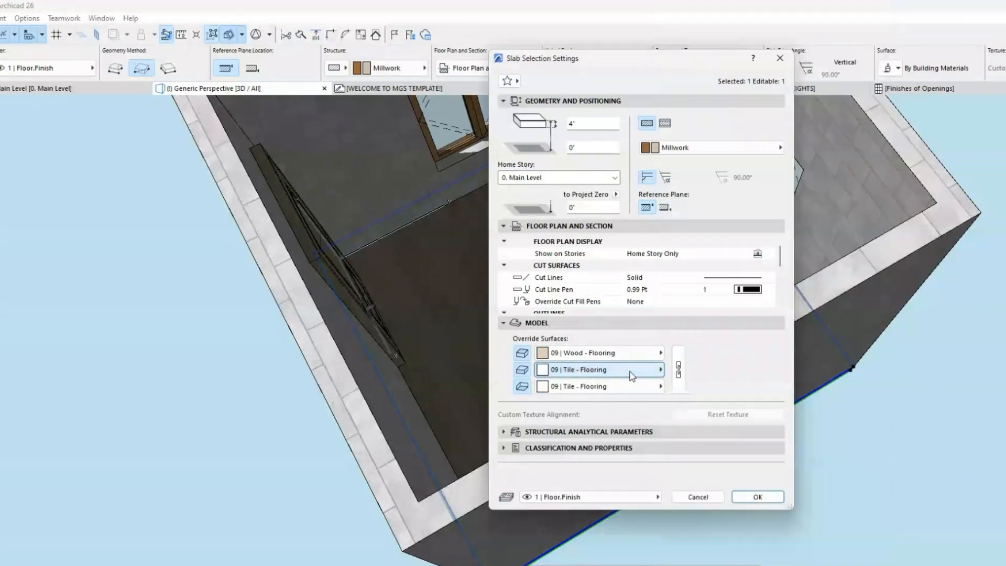
click(684, 356)
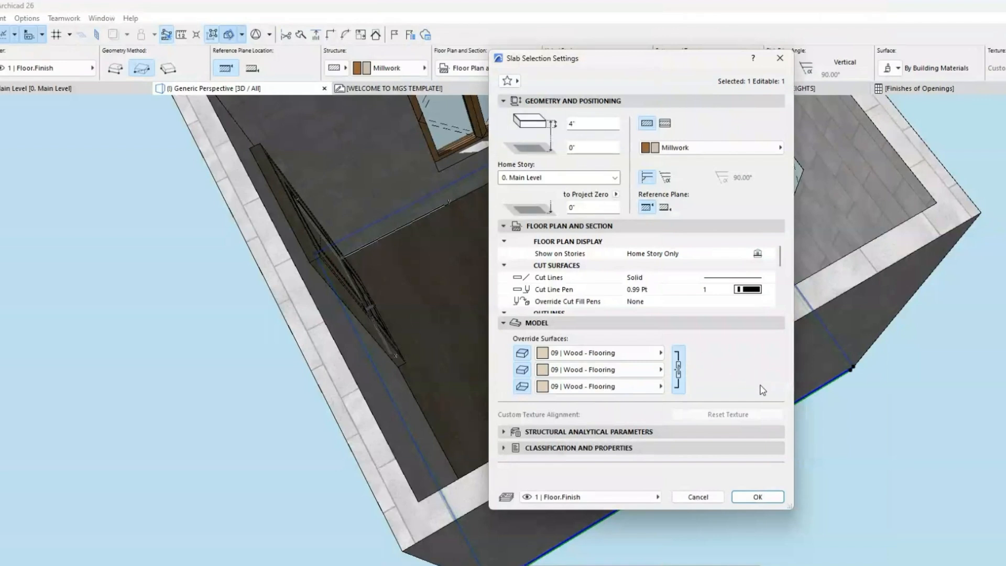
Step: Look at the slab's structural analytical parameters, set its ID to Wood Floor and apply the settings
click(590, 432)
click(615, 323)
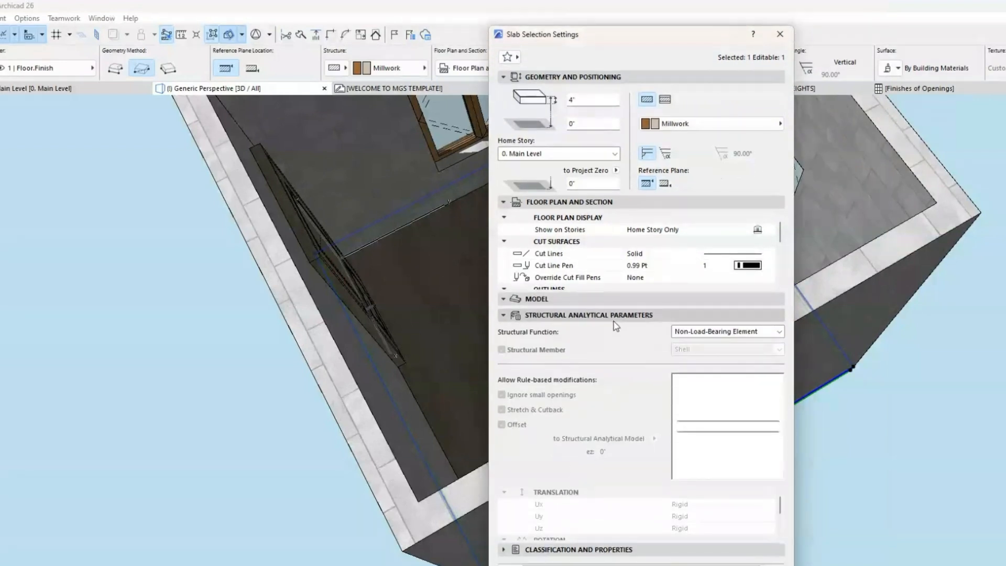
click(614, 321)
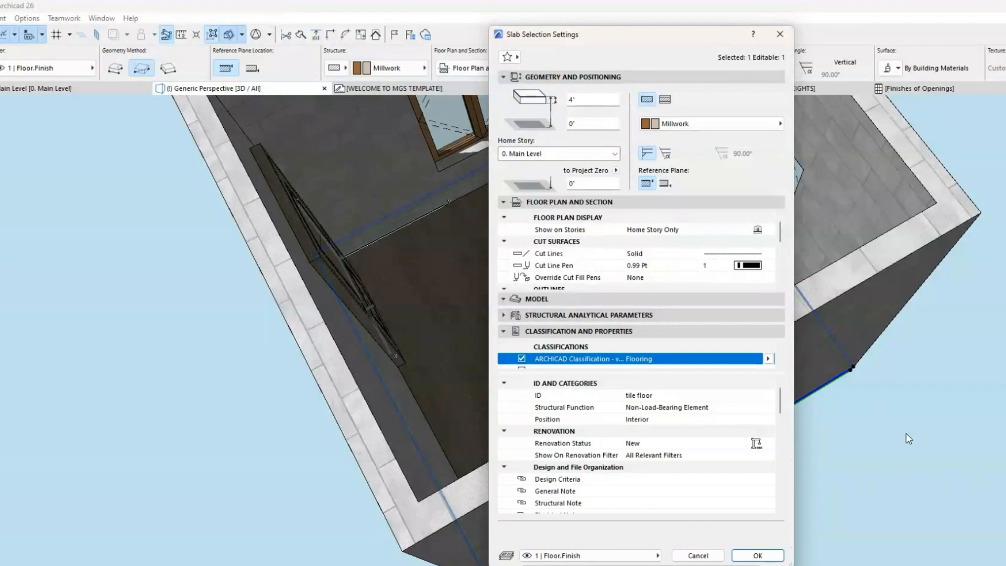
click(540, 396)
click(661, 395)
drag(686, 398, 604, 398)
text(woo)
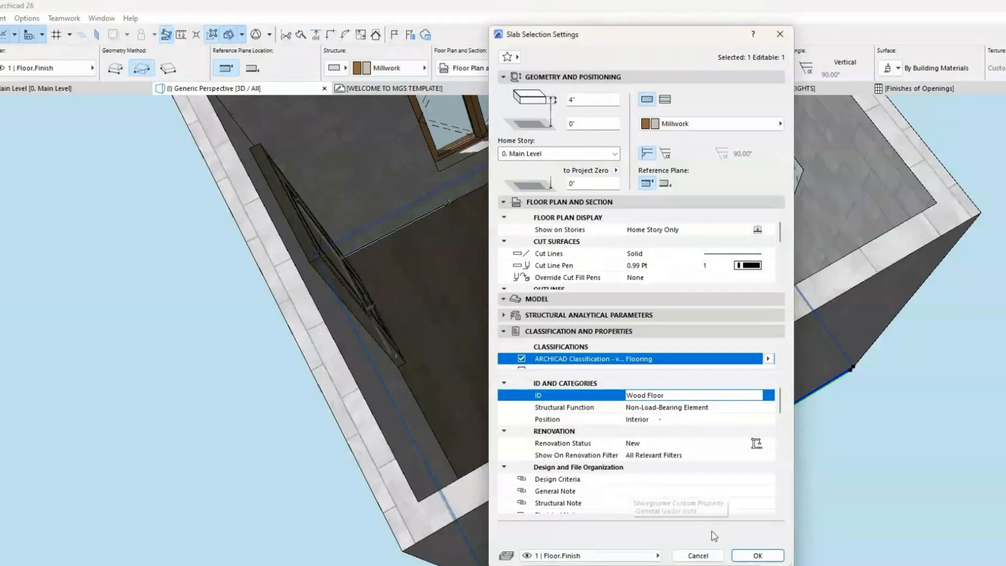
click(758, 556)
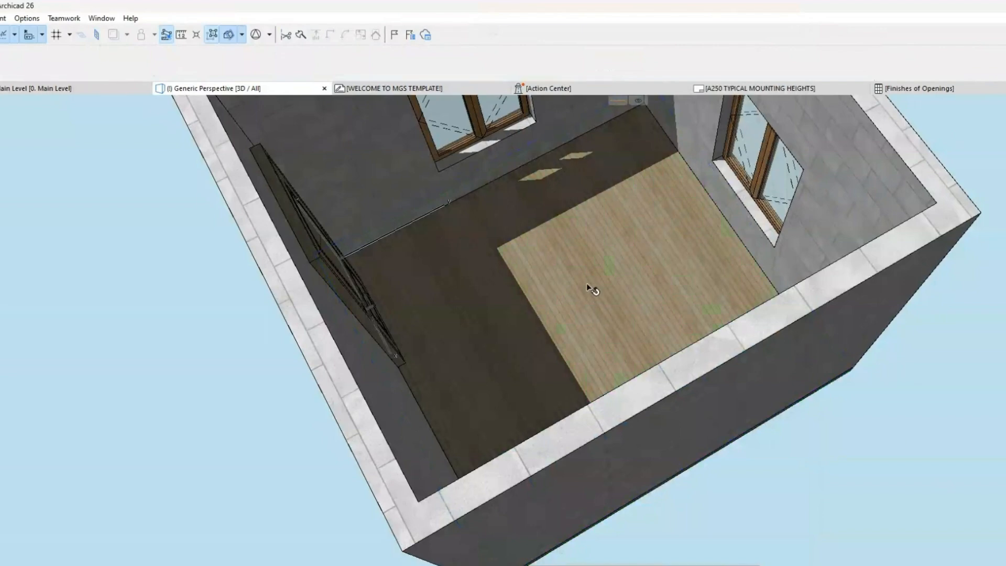
Step: Inspect the wood floor in 3D, and turn off the slab's cover fills in the Main Level floor plan
scroll(618, 278, up, 10)
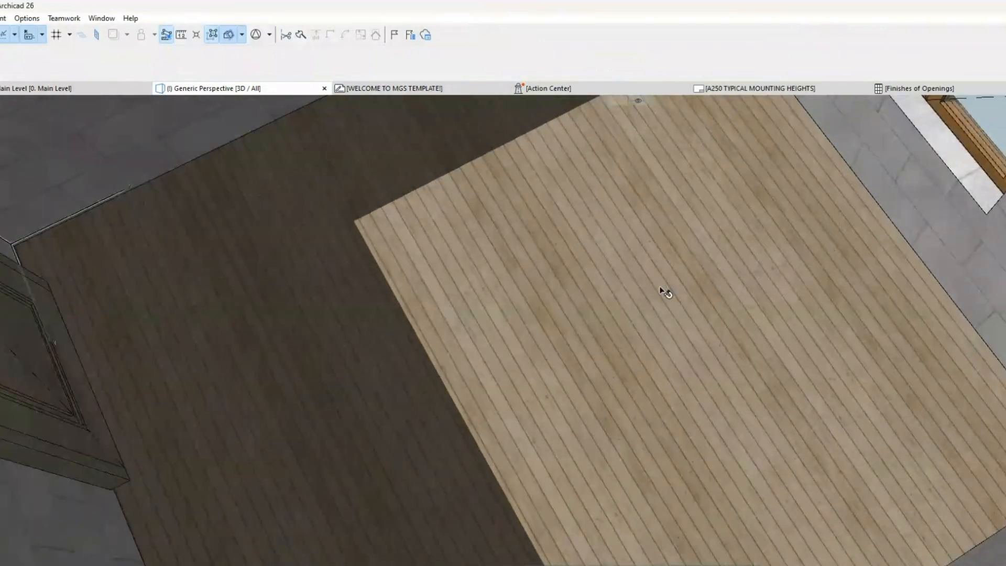
scroll(676, 264, down, 5)
shift+middle_drag(678, 265, 645, 343)
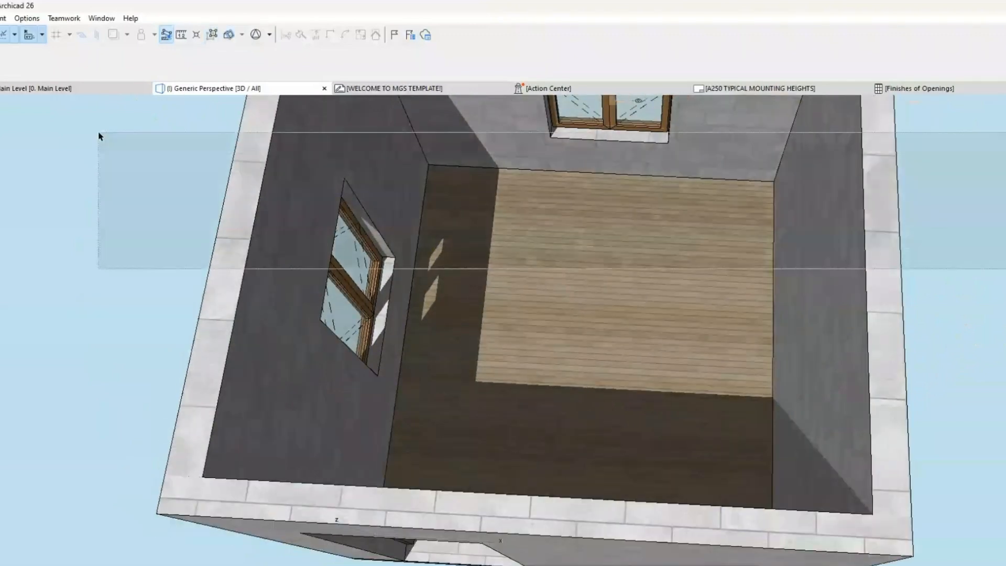
click(106, 89)
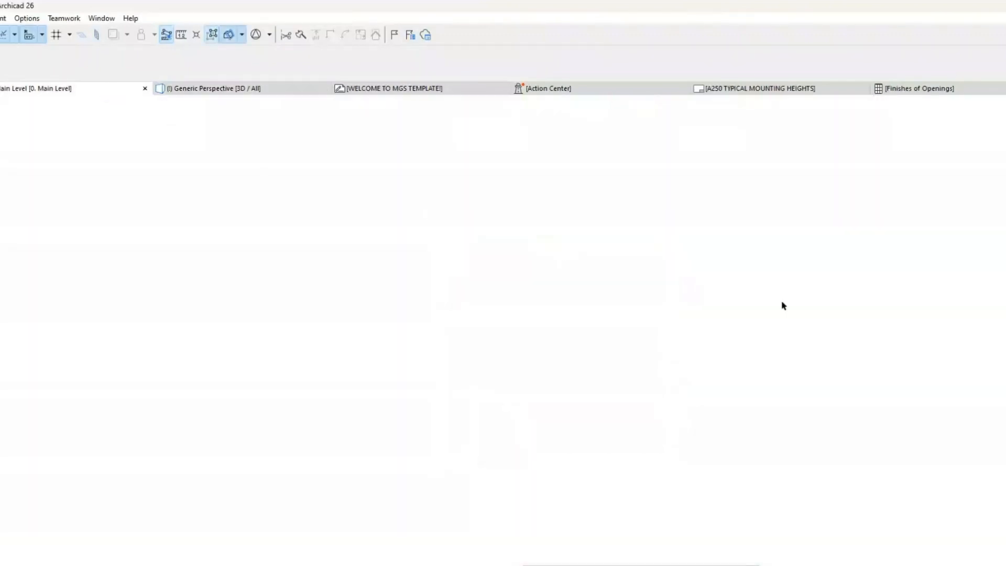
scroll(573, 275, up, 3)
click(574, 275)
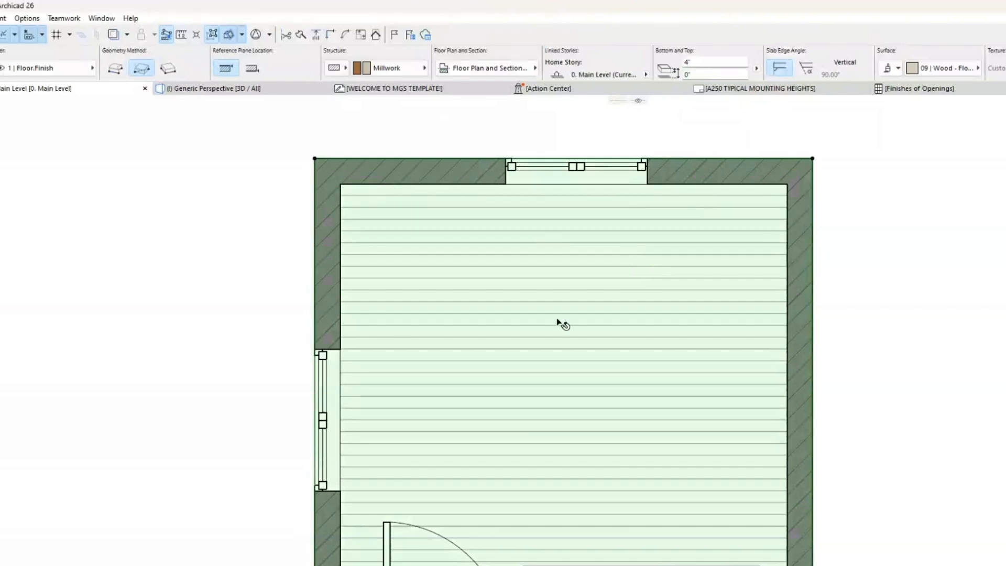
click(454, 69)
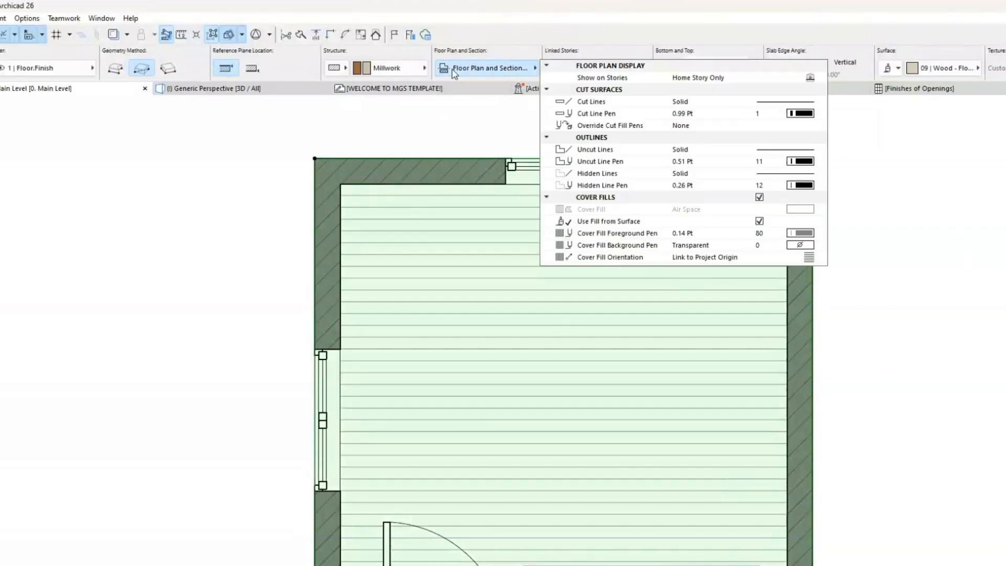
click(759, 197)
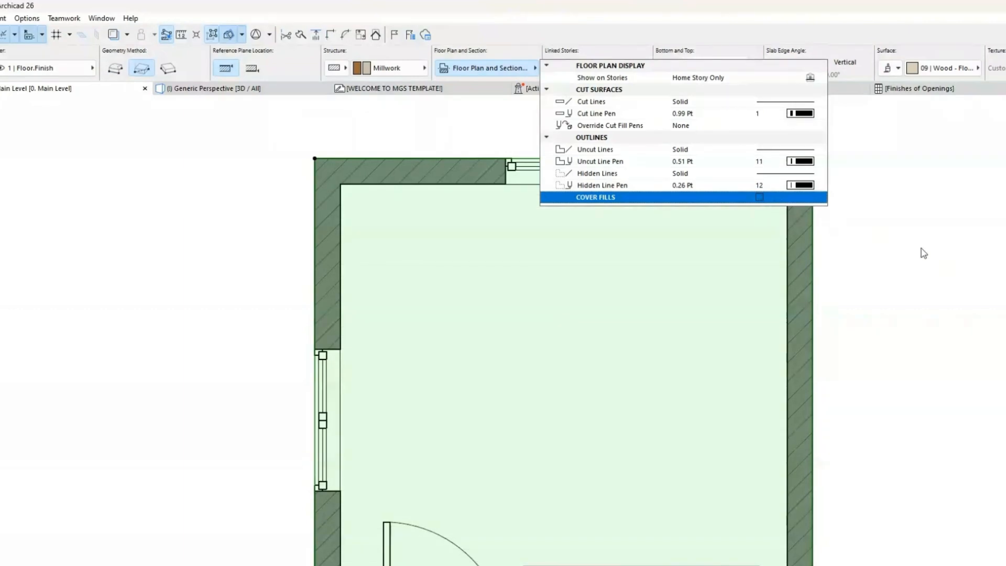
Step: Turn the wood floor slab's cover fills back on in its floor plan display settings
click(760, 197)
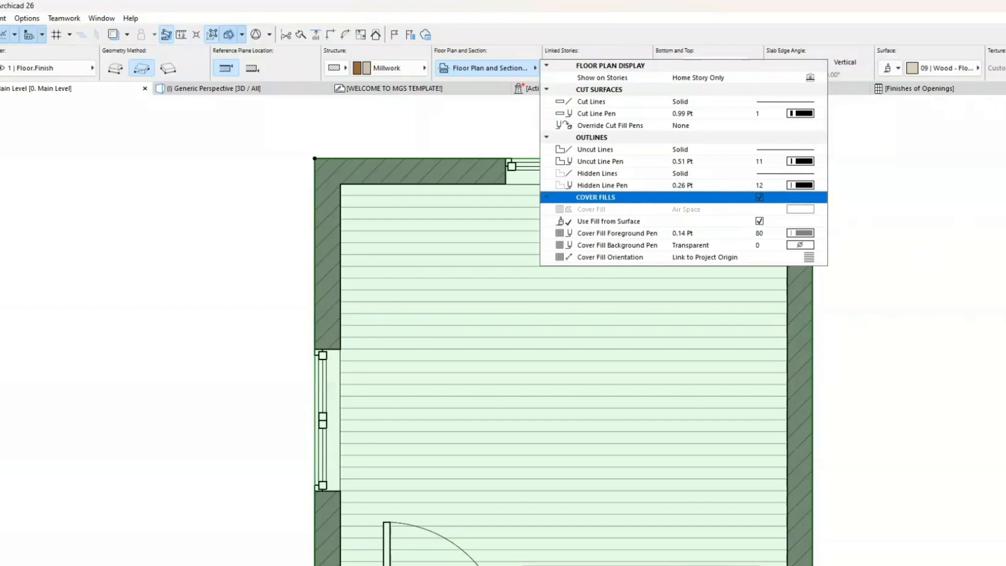
key(Escape)
scroll(1005, 274, down, 5)
middle_drag(1005, 274, 854, 250)
Step: Set the wood floor slab's 3D texture direction graphically on its surface in the 3D view, roughly parallel to the double-window wall
scroll(926, 264, up, 1)
click(901, 248)
scroll(903, 251, up, 2)
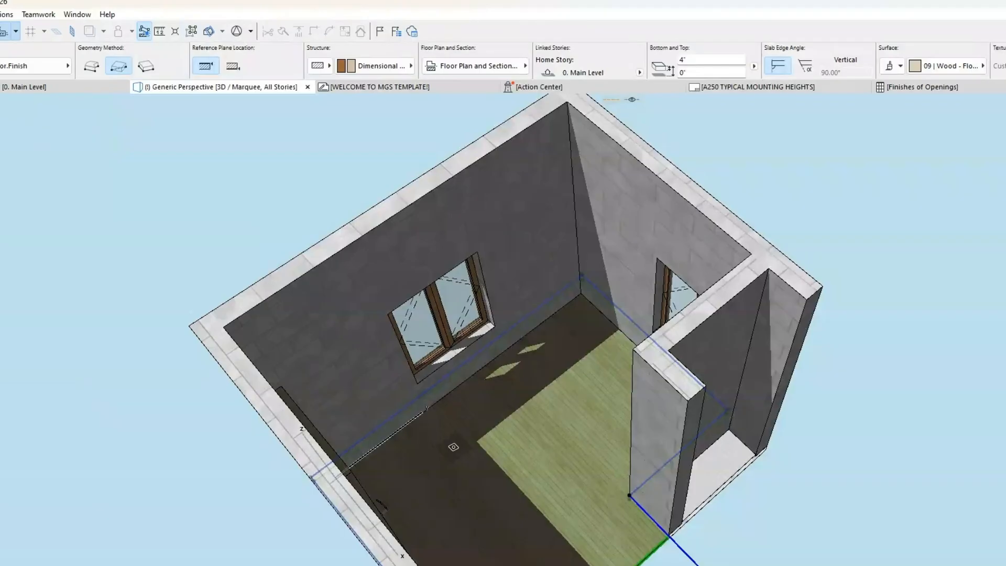
mouse_move(559, 430)
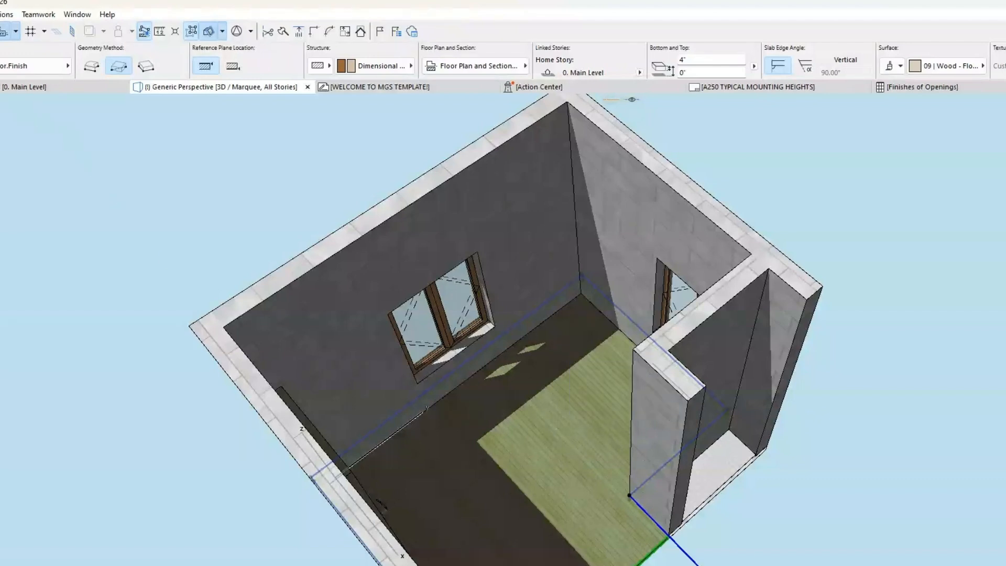
click(0, 14)
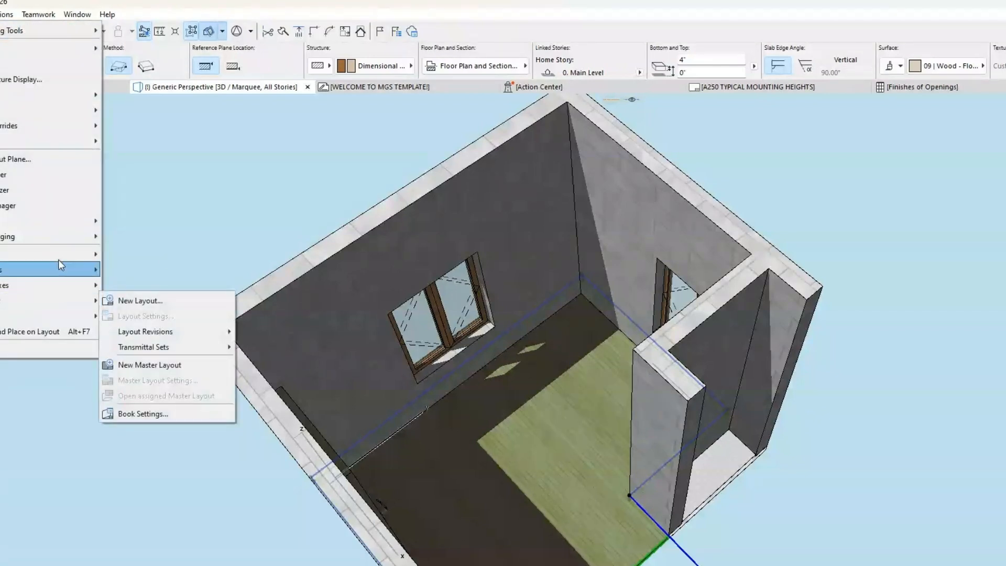
mouse_move(68, 239)
mouse_move(221, 331)
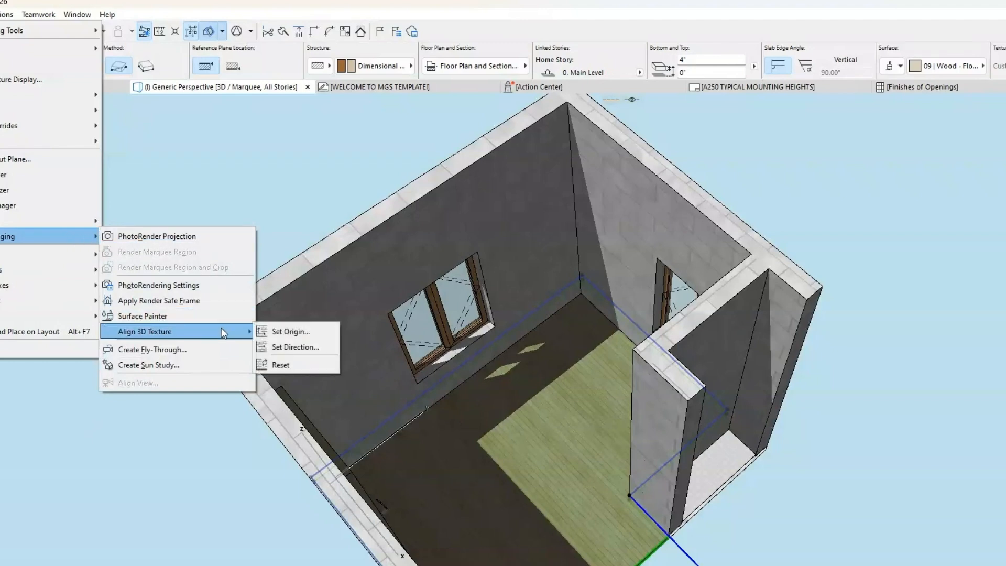
click(305, 348)
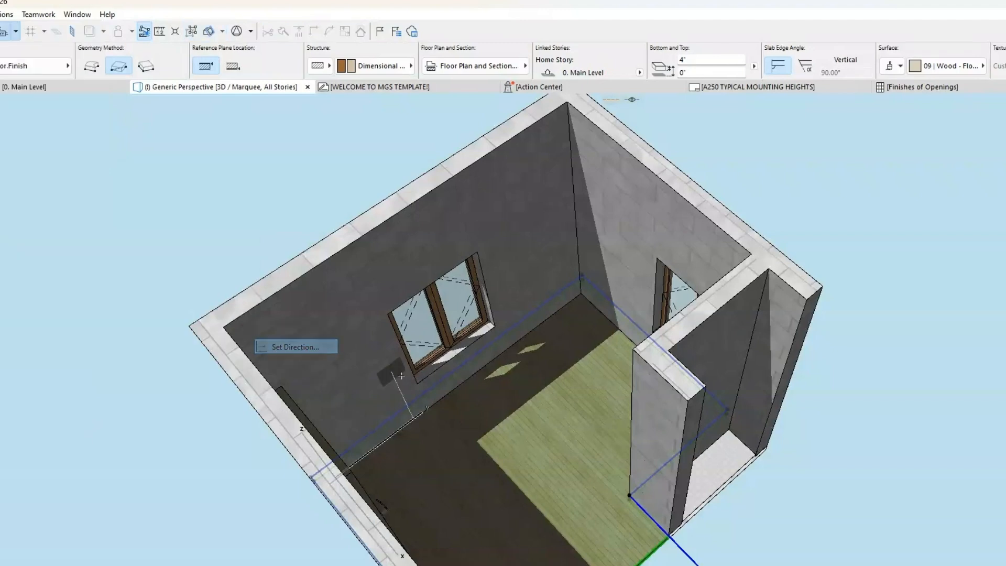
click(480, 447)
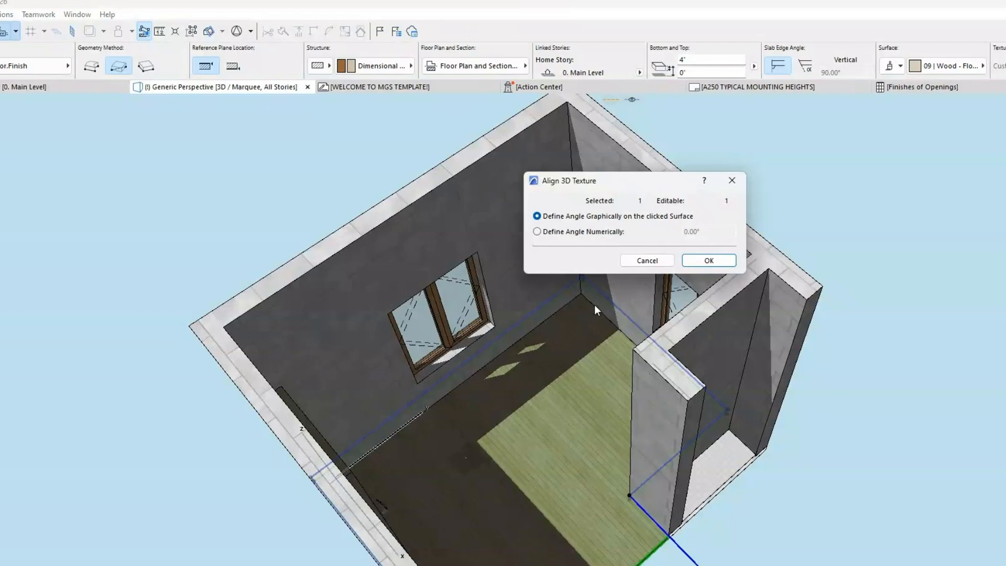
click(709, 260)
click(466, 454)
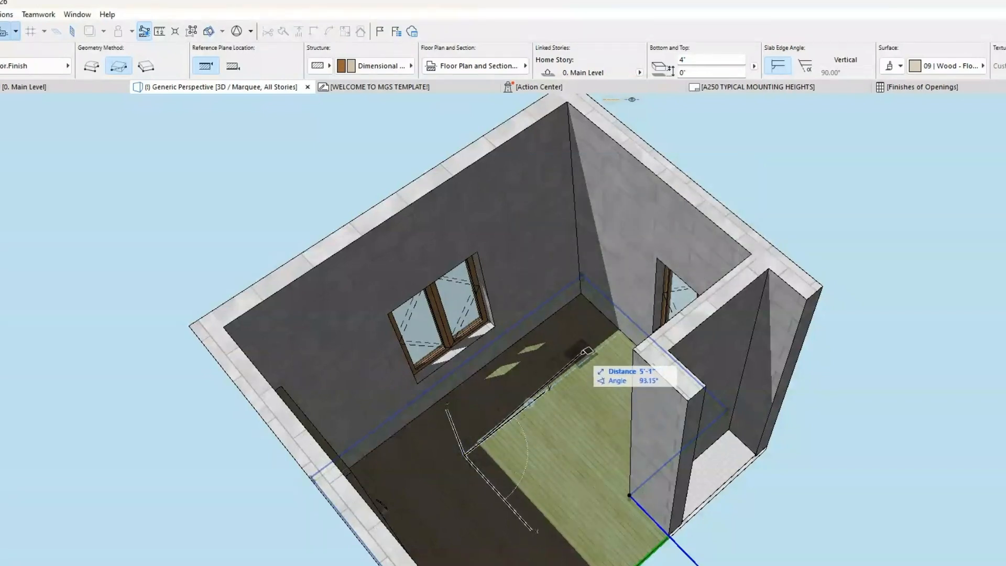
click(599, 351)
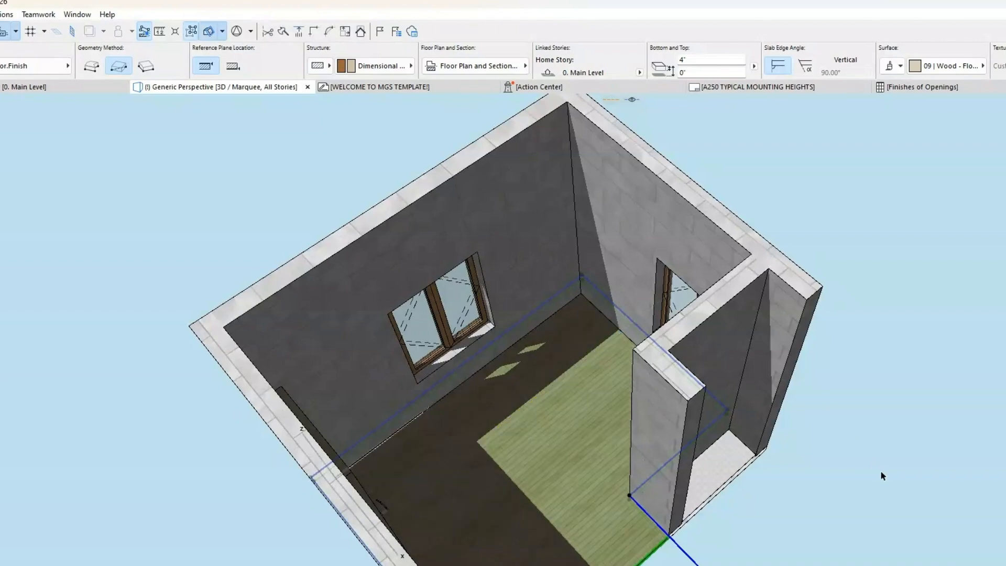
Step: Align the 3D texture of the closet's tile slab by defining its direction numerically as 45°
scroll(671, 481, up, 3)
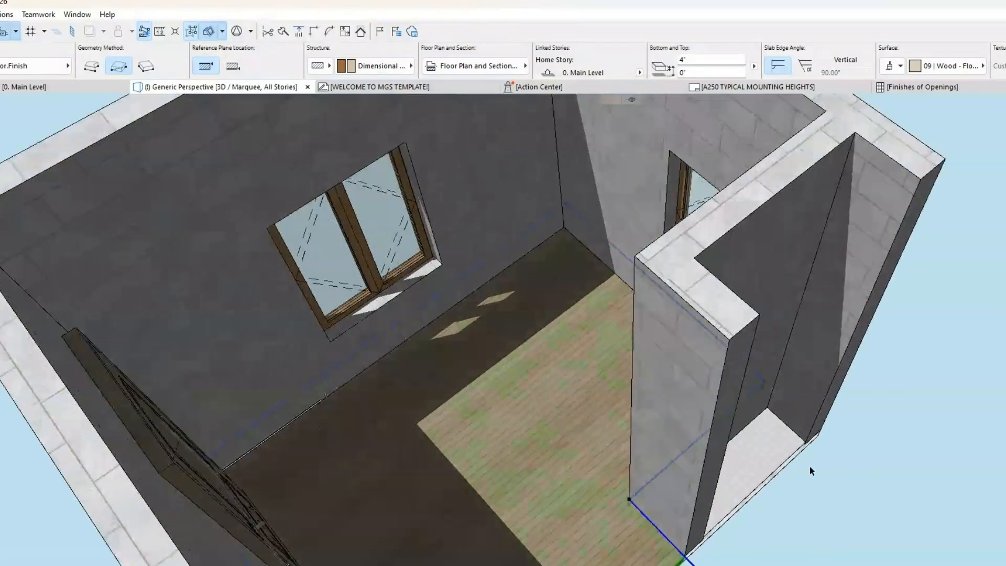
middle_drag(811, 471, 631, 433)
click(664, 425)
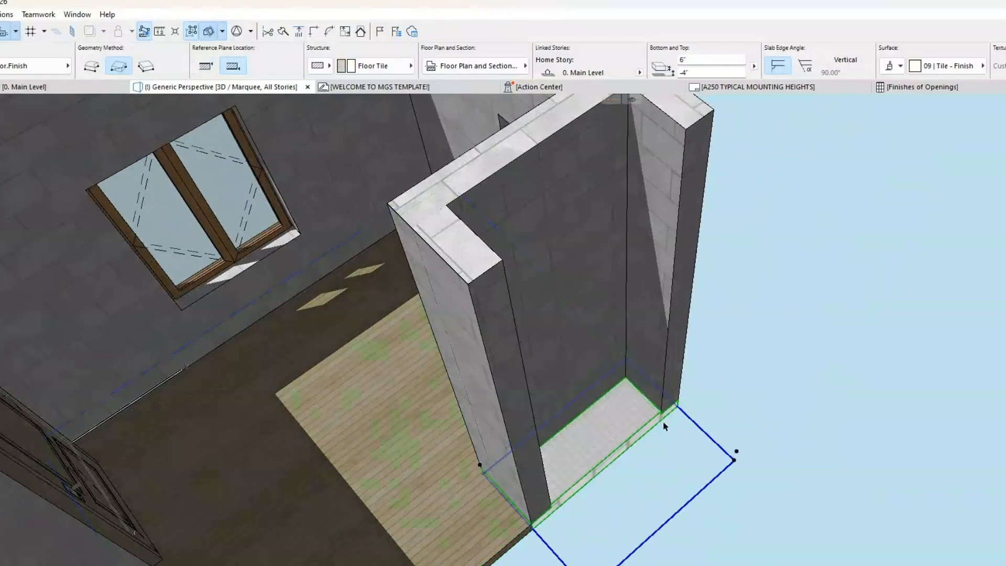
click(0, 14)
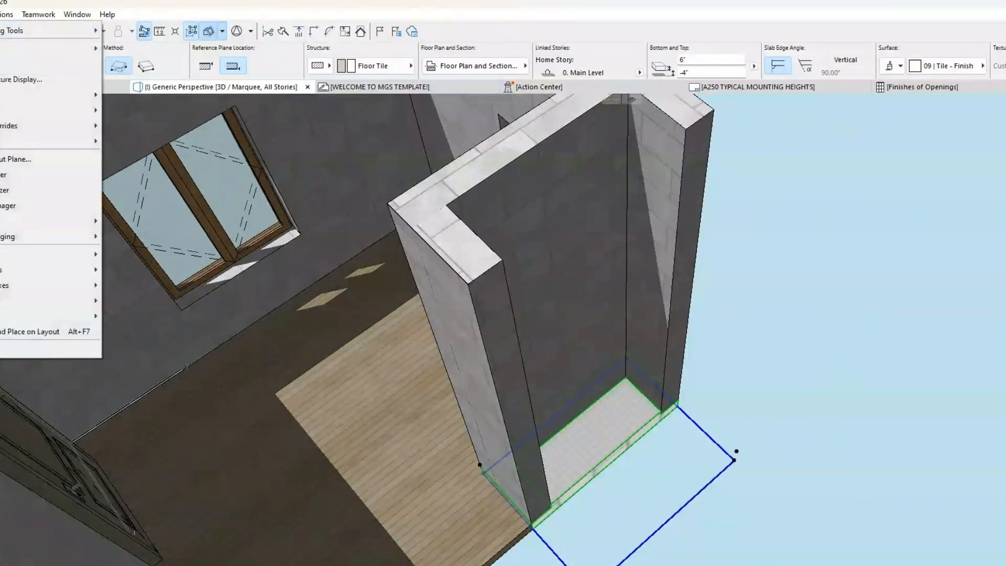
mouse_move(82, 240)
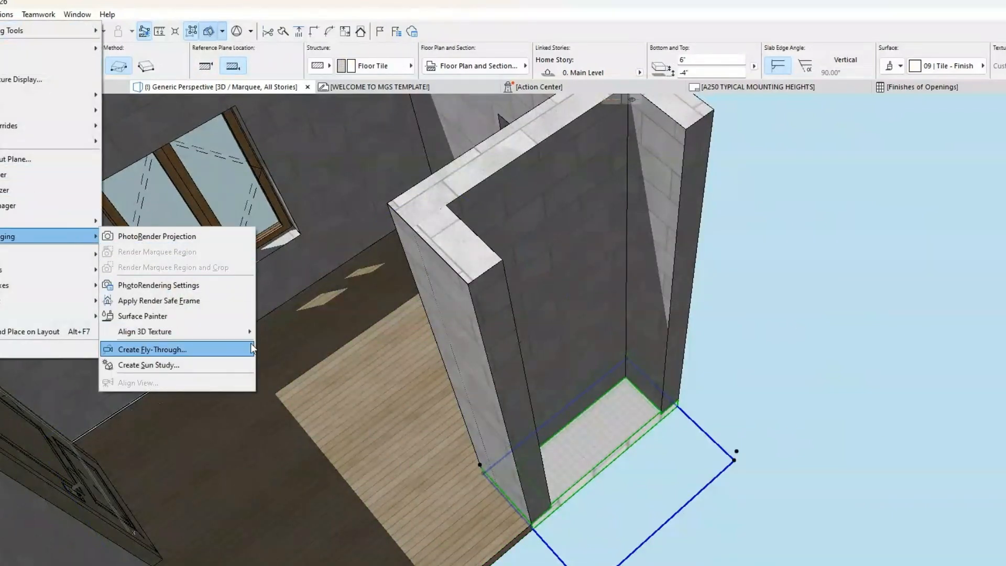
mouse_move(254, 335)
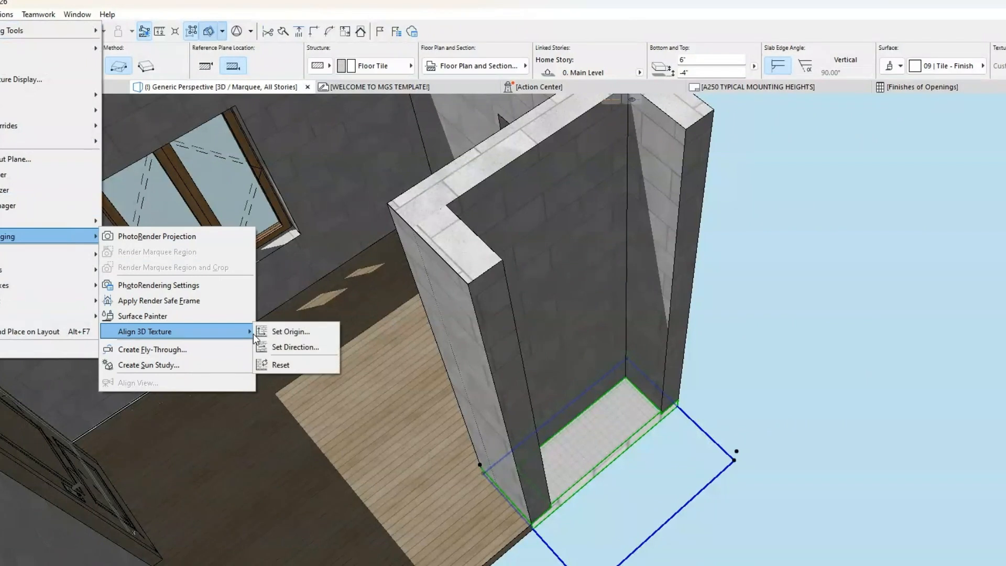
click(294, 347)
click(579, 450)
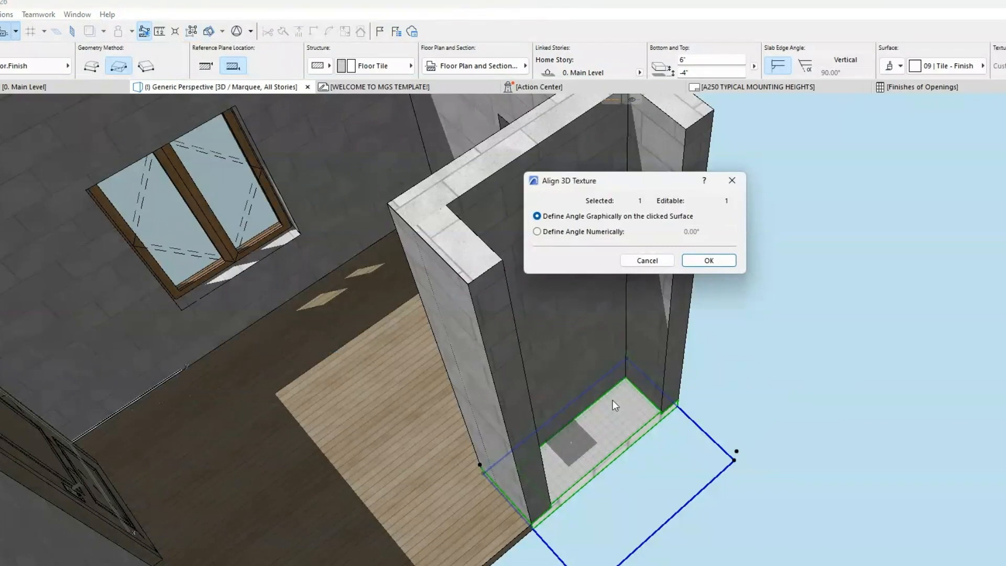
click(566, 234)
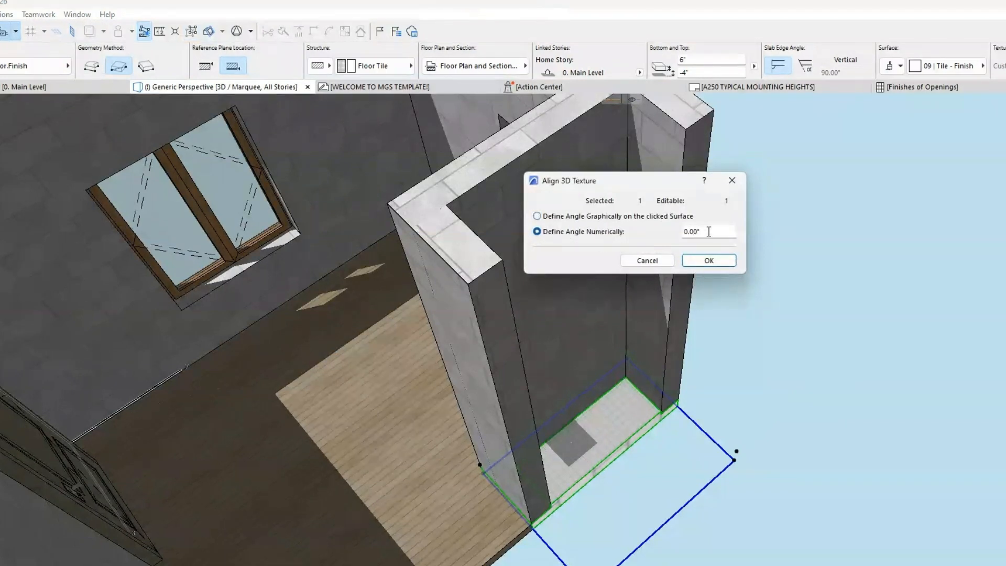
text(45)
key(Return)
key(Escape)
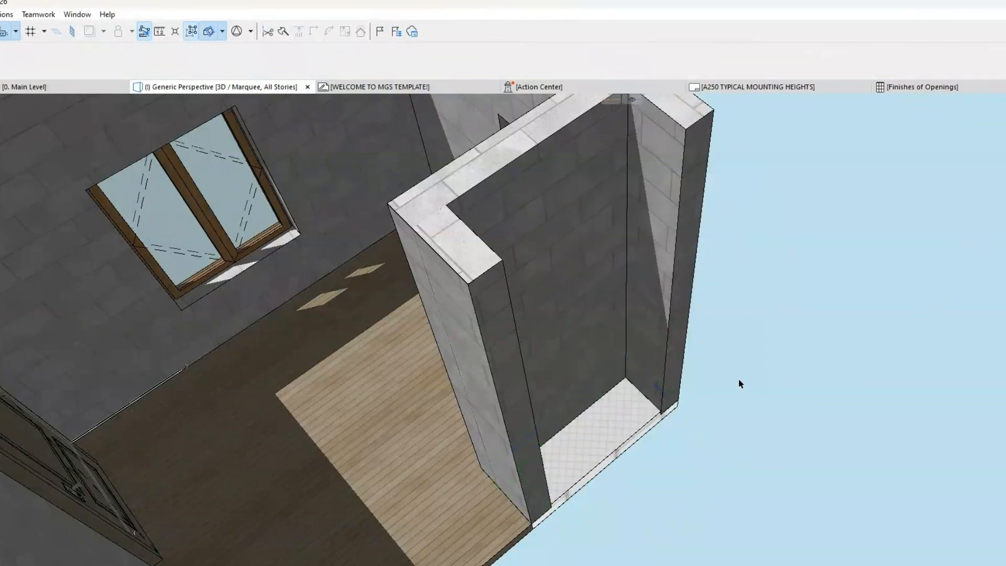
scroll(600, 462, up, 5)
scroll(600, 461, up, 3)
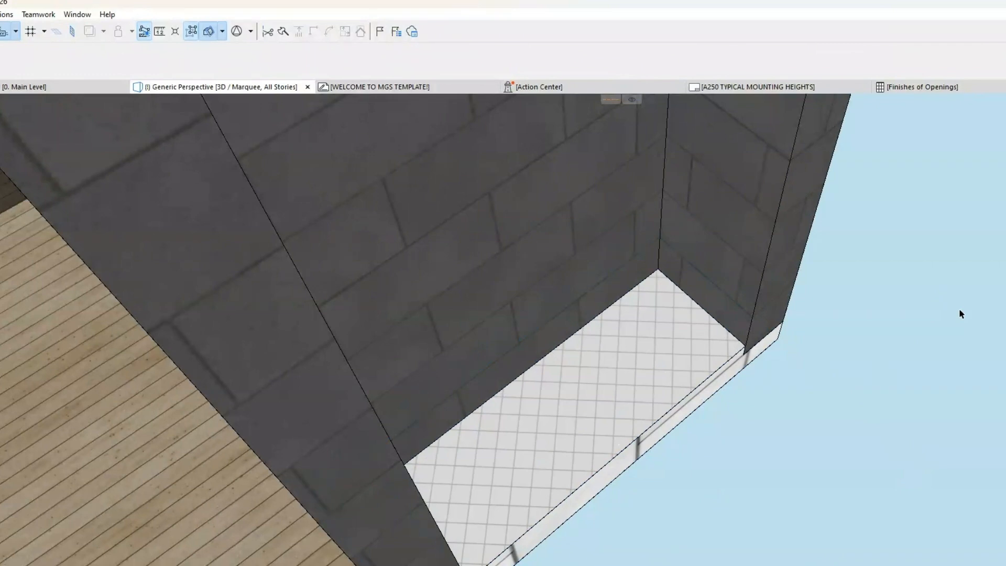
Step: Reset the 3D texture alignment of the wood floor slab
scroll(959, 311, down, 4)
shift+middle_drag(941, 335, 896, 369)
click(512, 355)
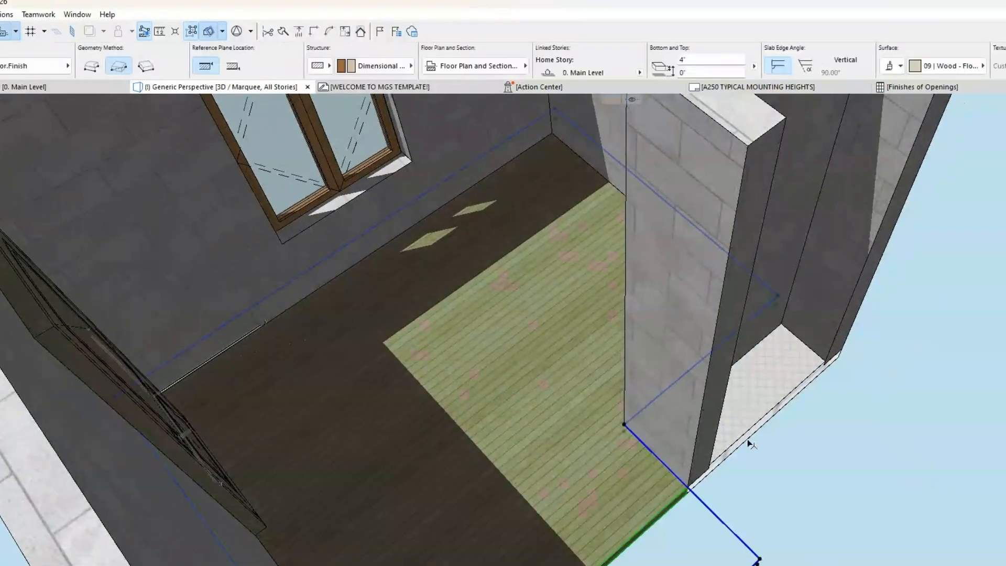
click(0, 14)
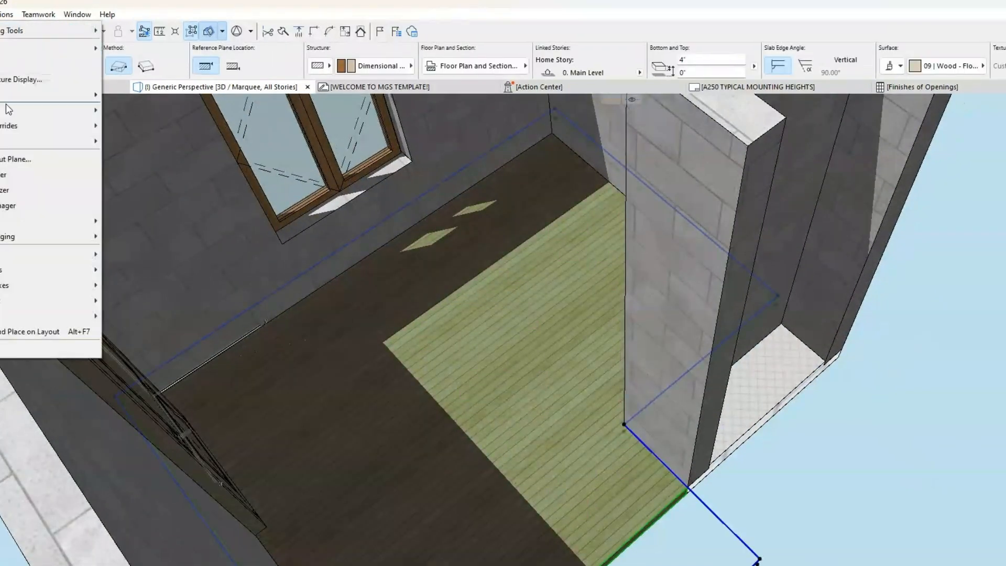
mouse_move(61, 237)
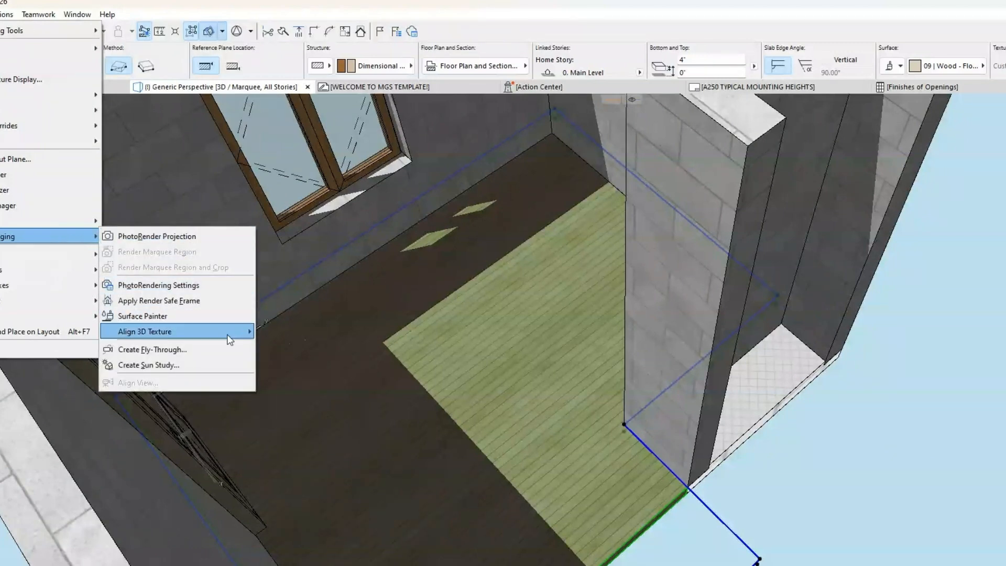
mouse_move(229, 337)
click(289, 366)
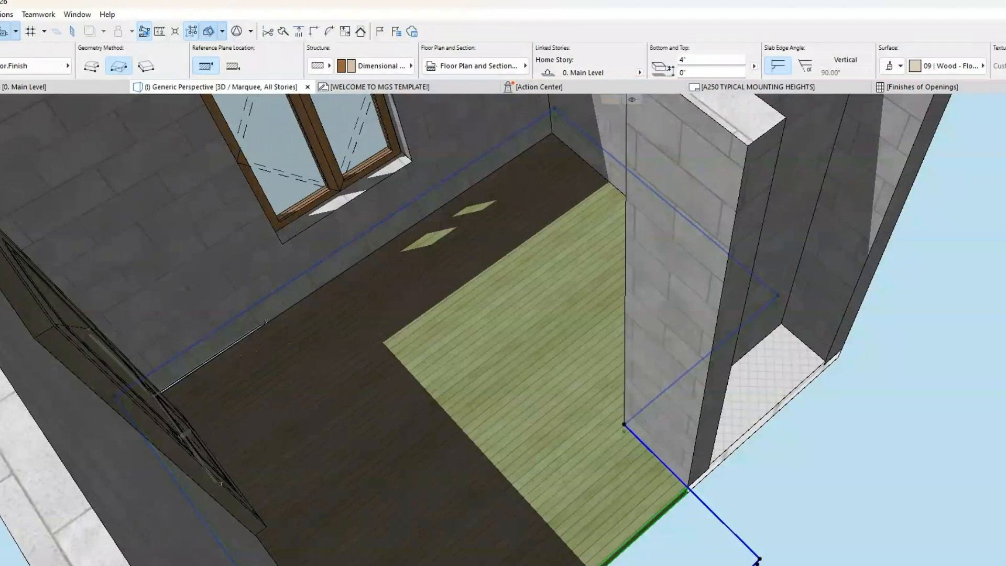
Step: Set the wood floor slab's 3D texture direction graphically at 0°, running away from the double-window wall, and deselect the slab
click(0, 14)
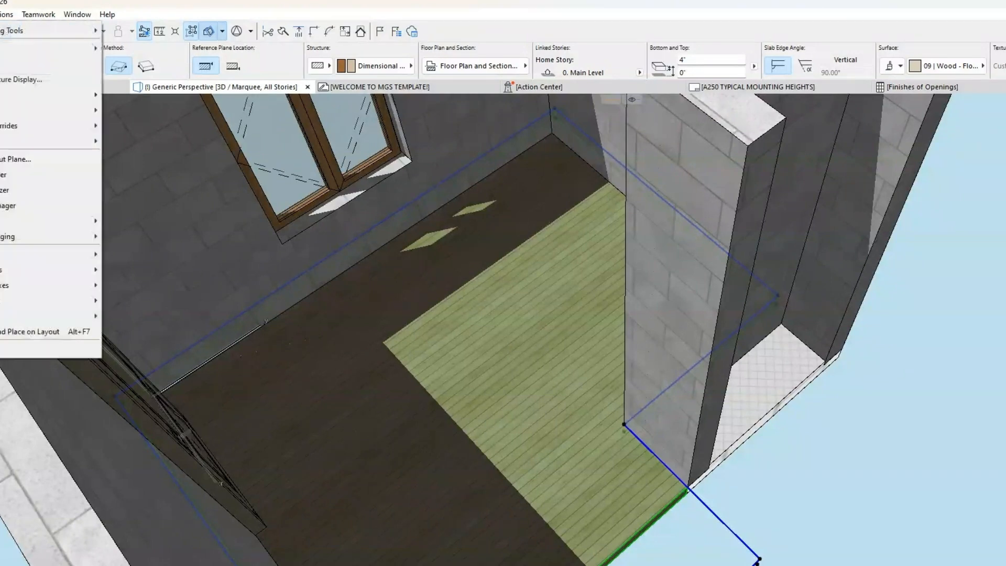
mouse_move(26, 234)
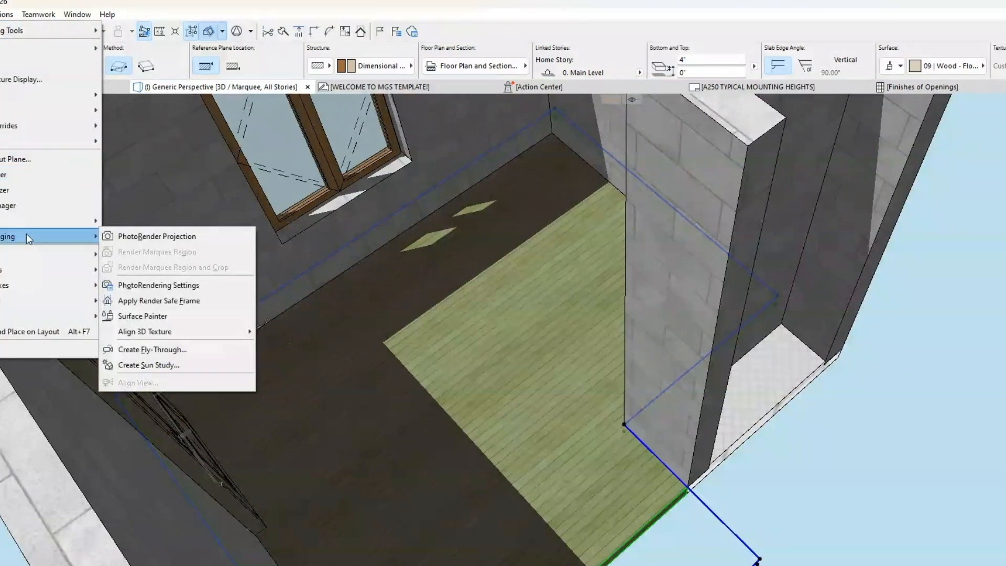
mouse_move(213, 332)
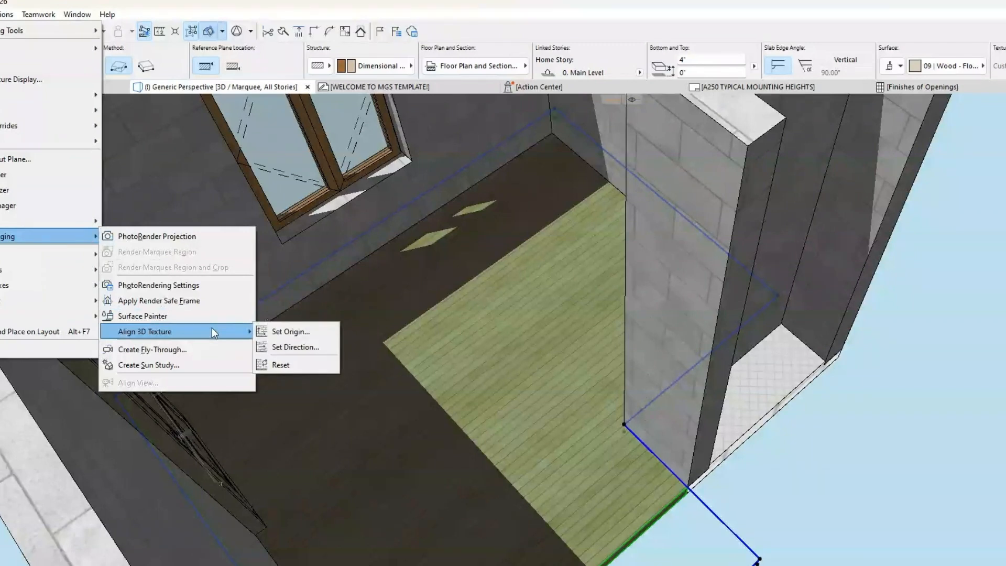
click(274, 348)
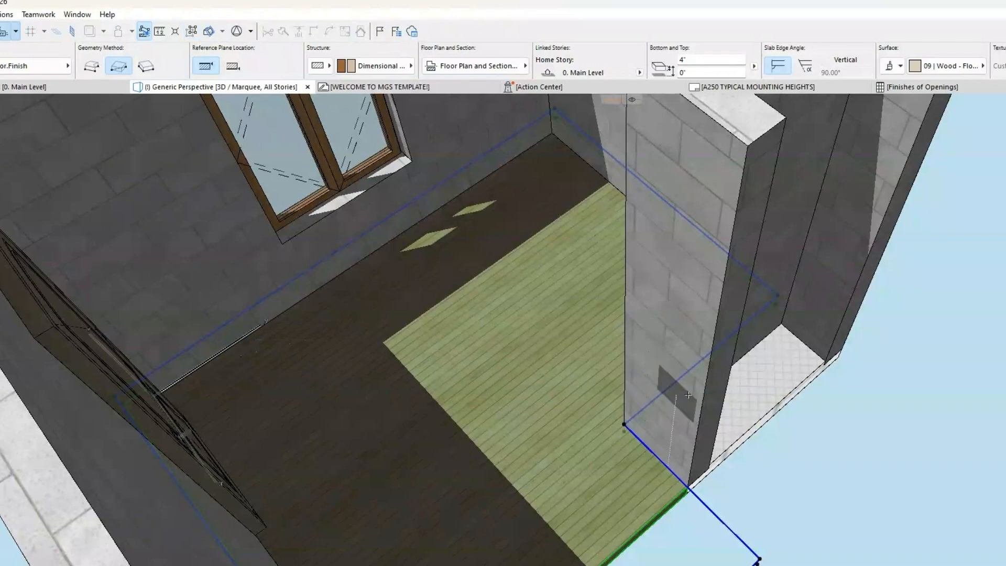
click(281, 334)
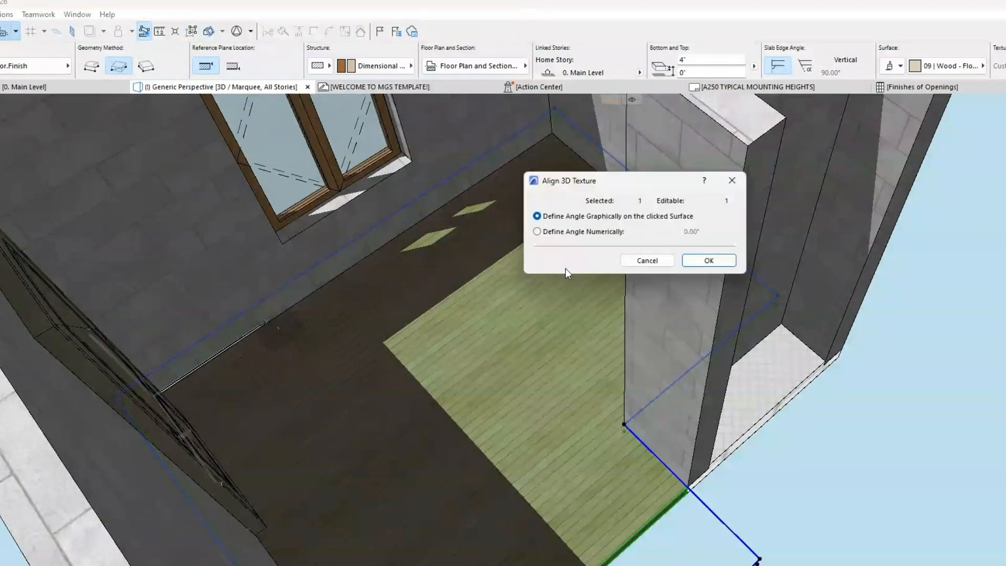
click(705, 261)
click(300, 336)
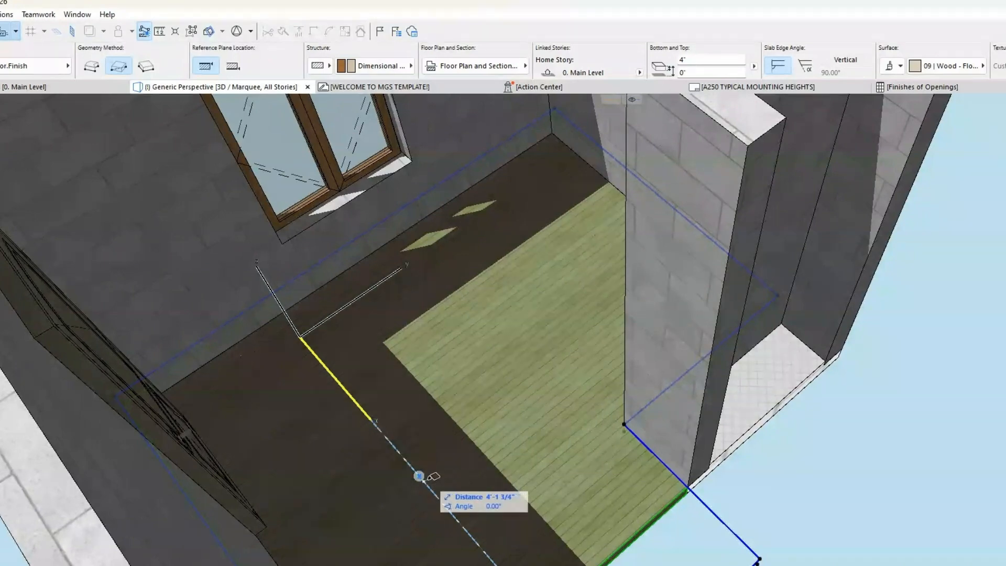
click(475, 504)
shift+middle_drag(682, 427, 543, 343)
click(807, 456)
shift+middle_drag(669, 375, 613, 489)
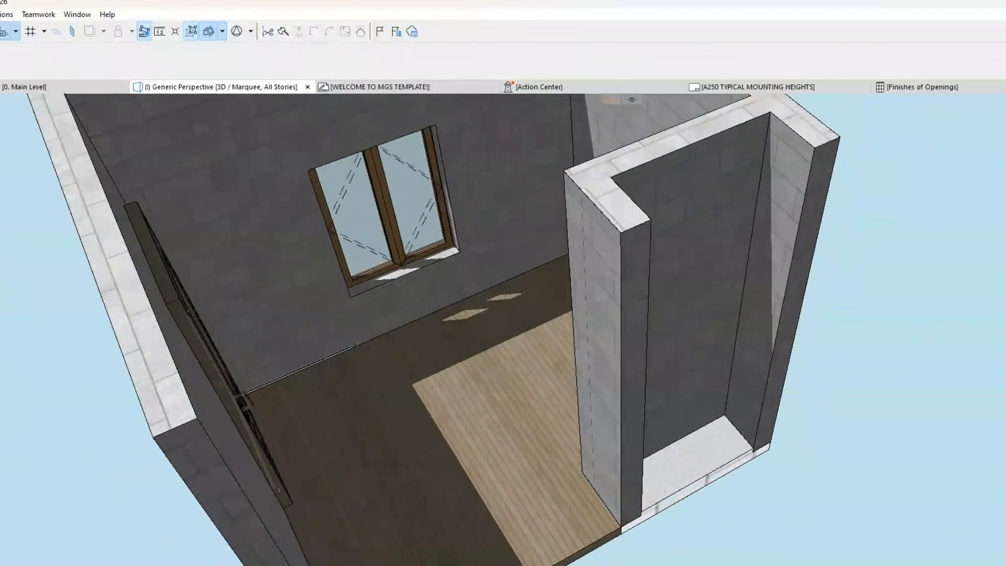
Step: Return to the Main Level floor plan and inspect the wood floor slab's outline and cover fill
click(36, 82)
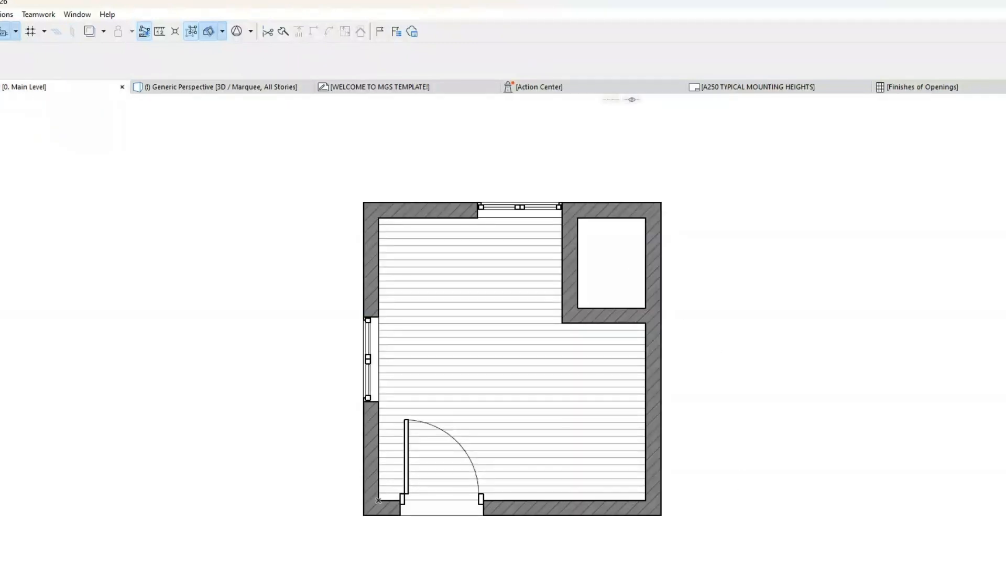
click(610, 446)
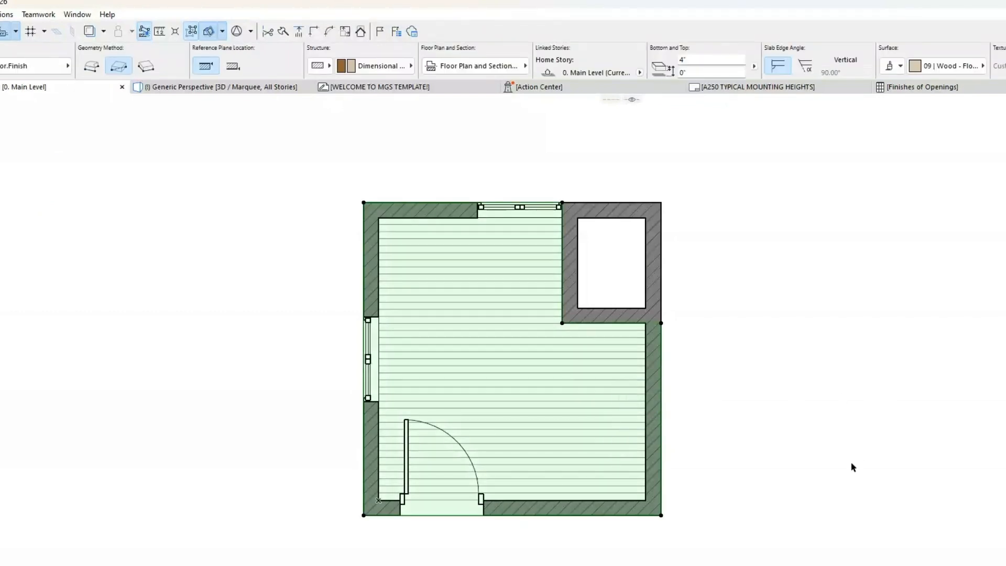
click(852, 468)
click(802, 489)
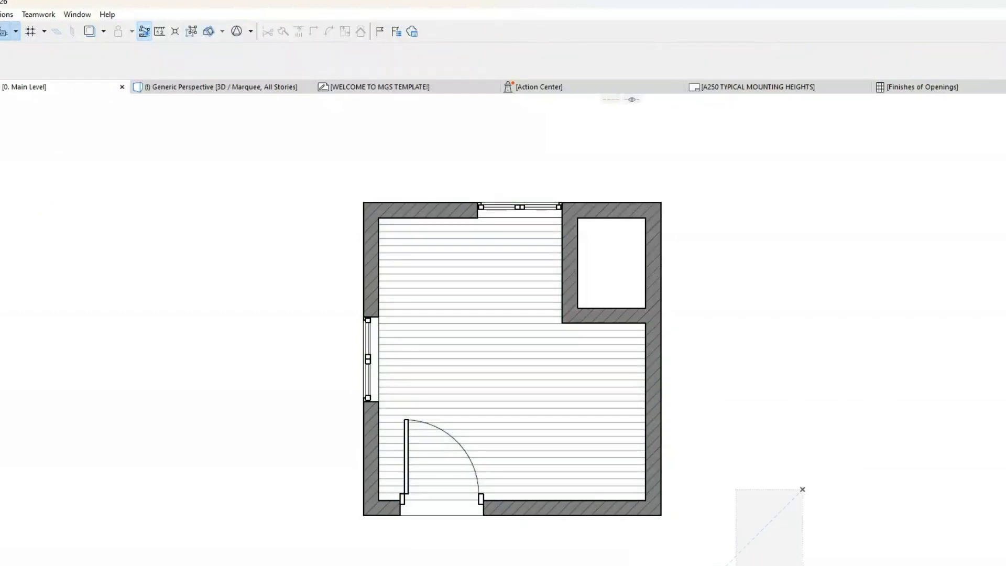
key(Escape)
middle_drag(746, 557, 741, 526)
Step: Select the slab covering the room and closet and look at its building material choices
click(540, 340)
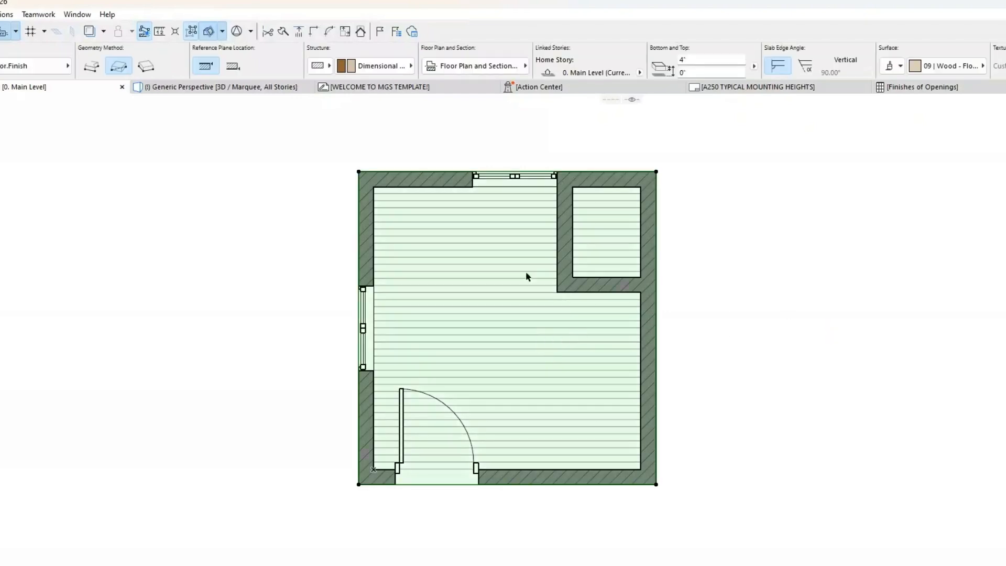
click(402, 68)
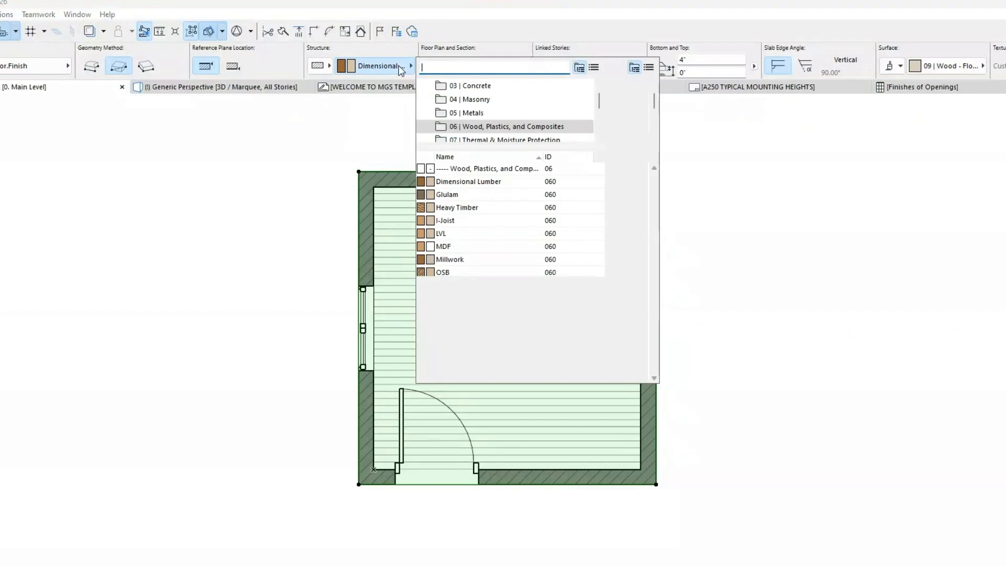
click(399, 67)
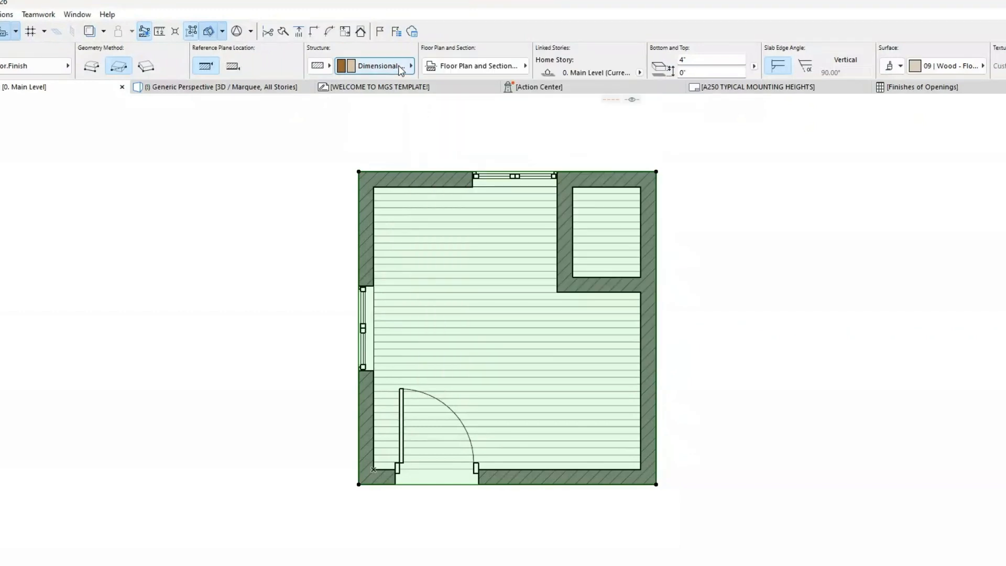
Step: Subtract the closet rectangle, about 3'-6 7/16" by 4'-4 7/8", from the slab covering the room, and check both areas' selection
click(553, 315)
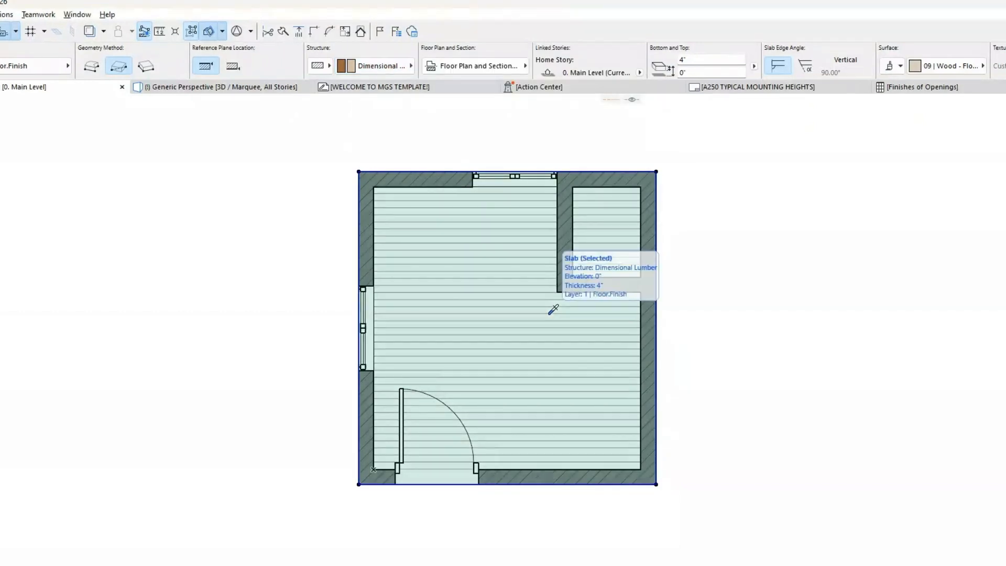
key(Escape)
click(557, 292)
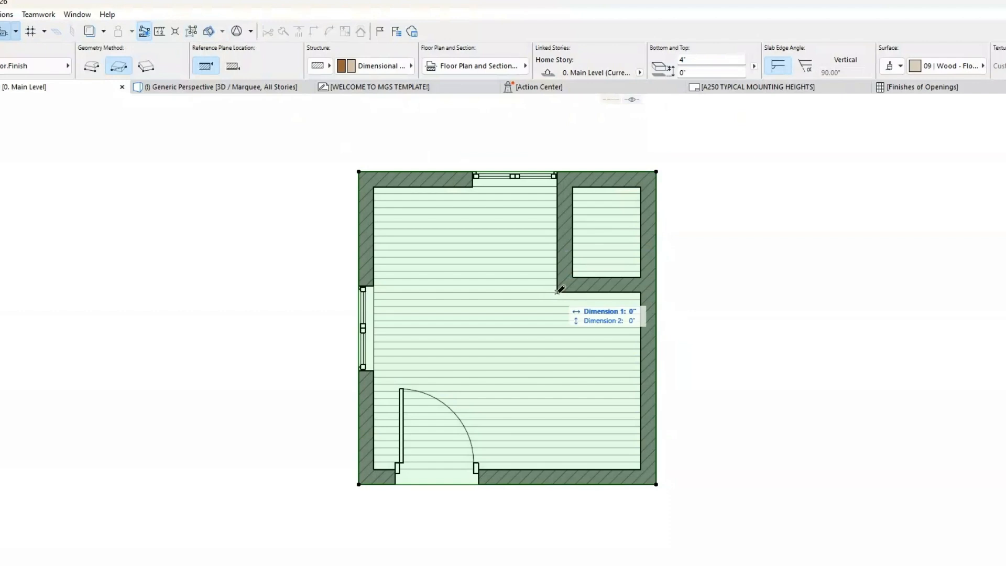
click(657, 171)
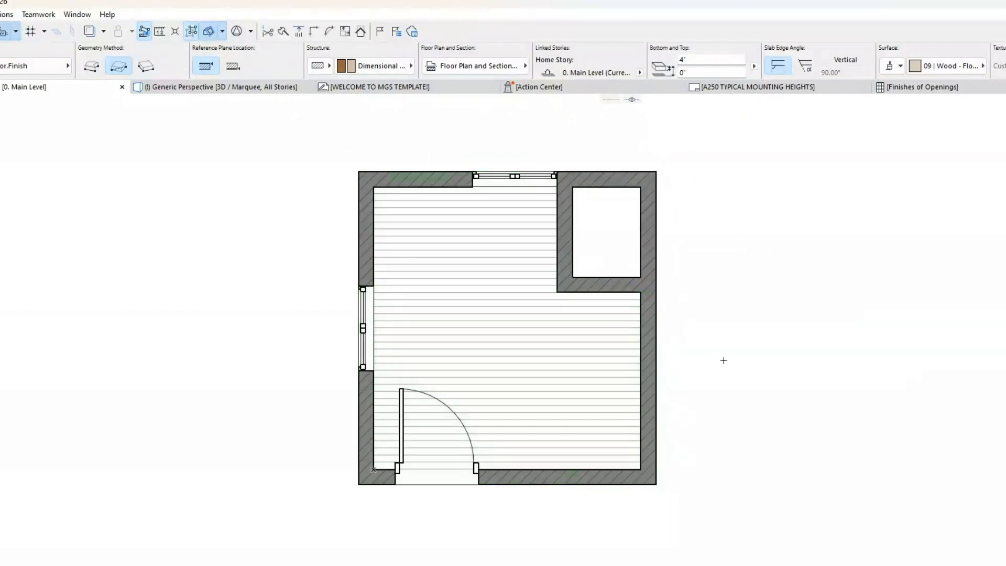
click(543, 360)
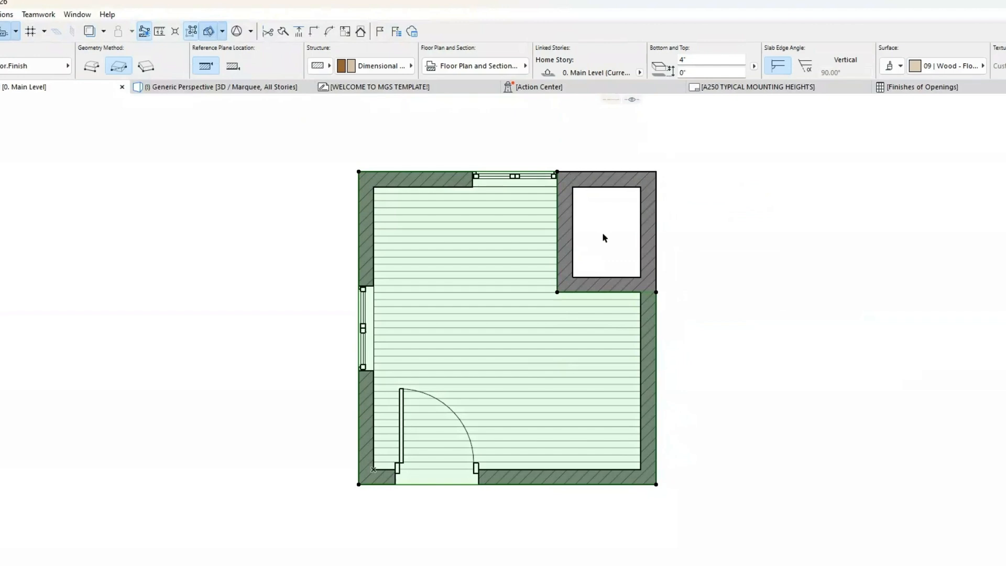
click(603, 231)
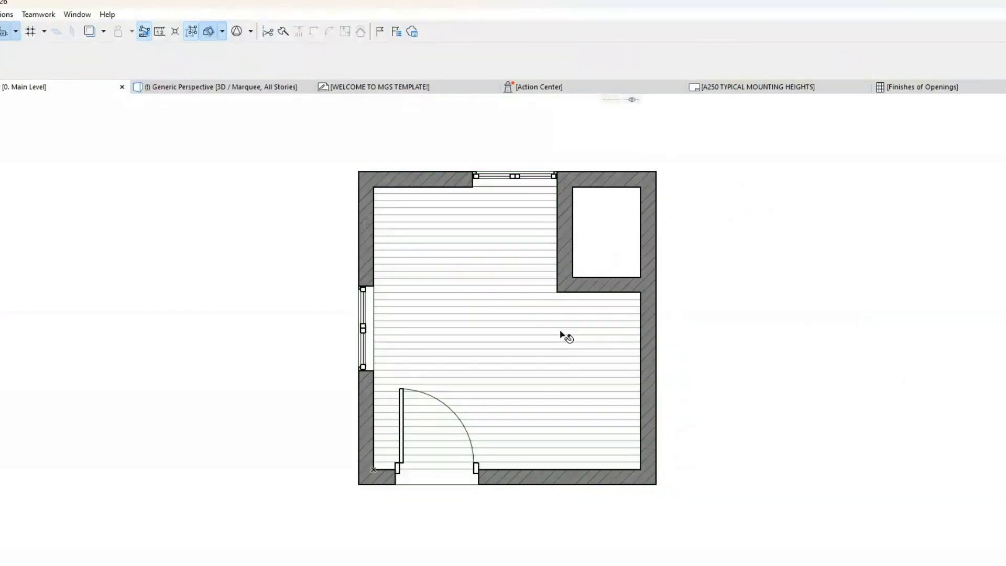
Step: Draw a separate rectangular slab from the closet's inner wall corner to the building's outer corner and select it
click(557, 292)
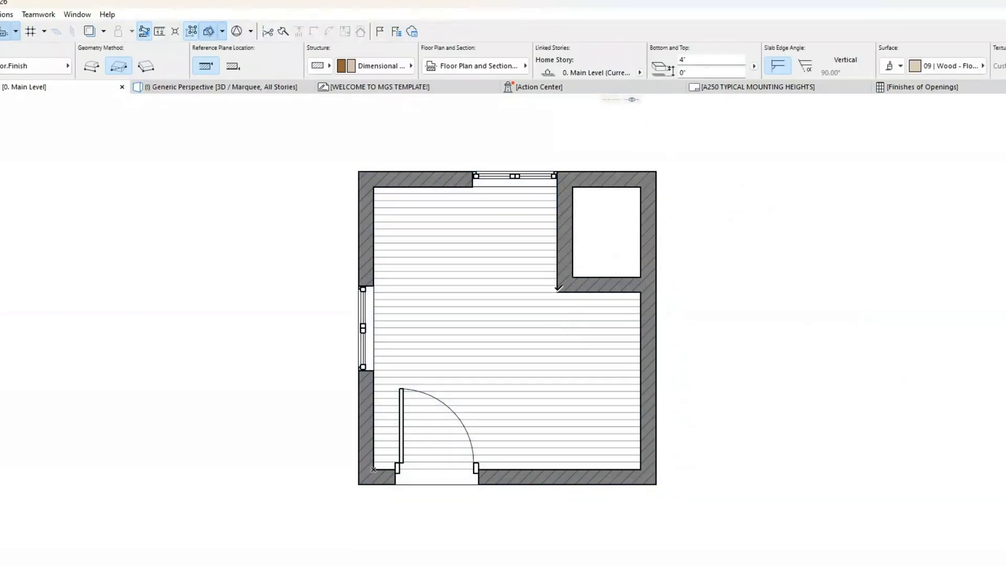
click(656, 171)
click(612, 229)
Step: Set the closet slab's building material to Floor Tile and turn off its cover fill
click(393, 67)
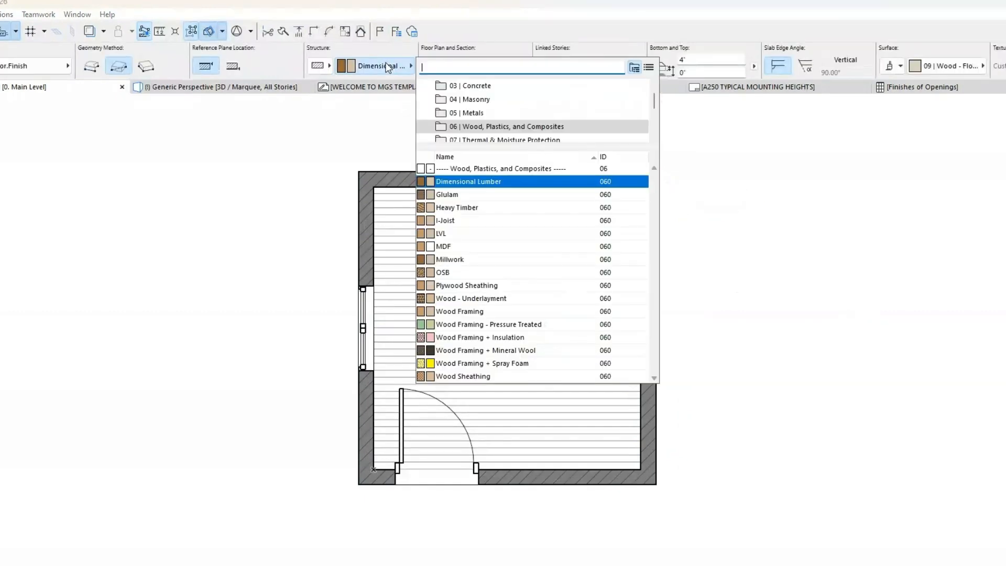
scroll(567, 117, down, 3)
scroll(567, 117, down, 2)
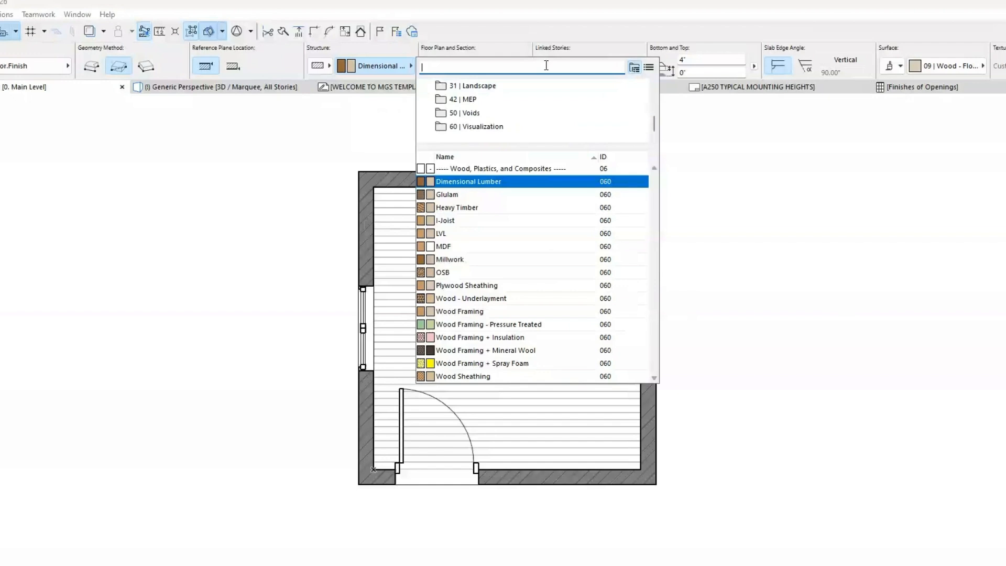
text(ti)
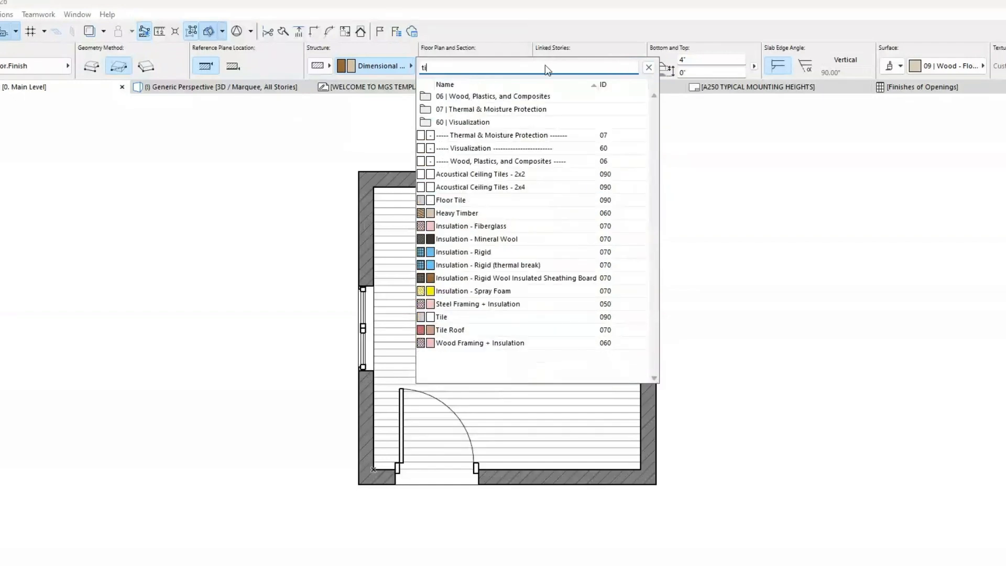
click(491, 200)
click(506, 67)
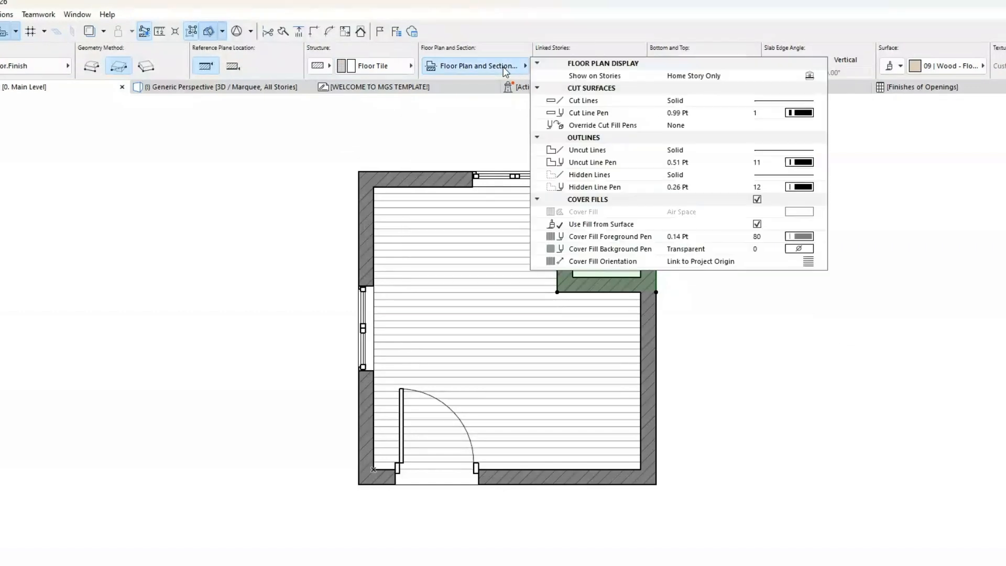
click(757, 200)
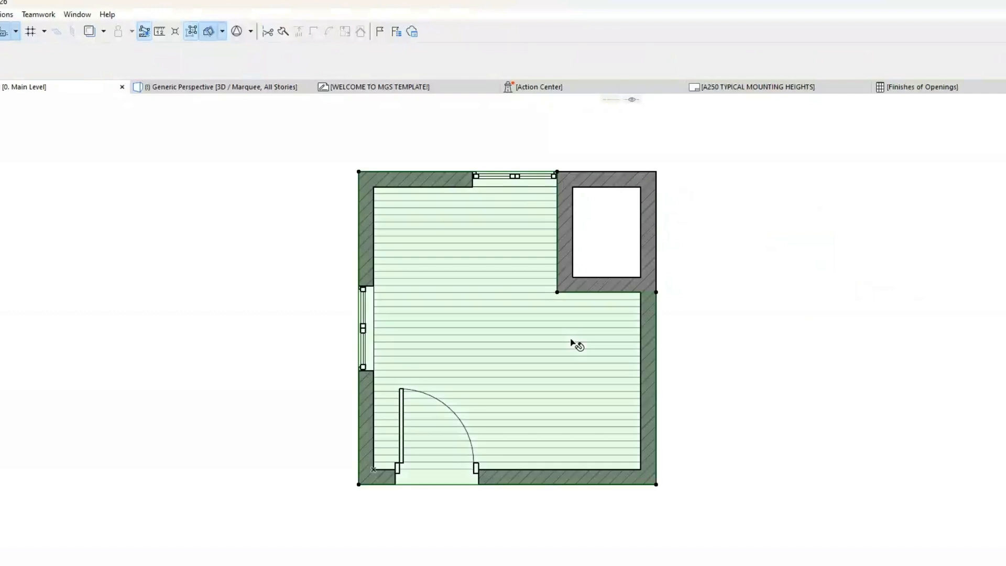
click(908, 228)
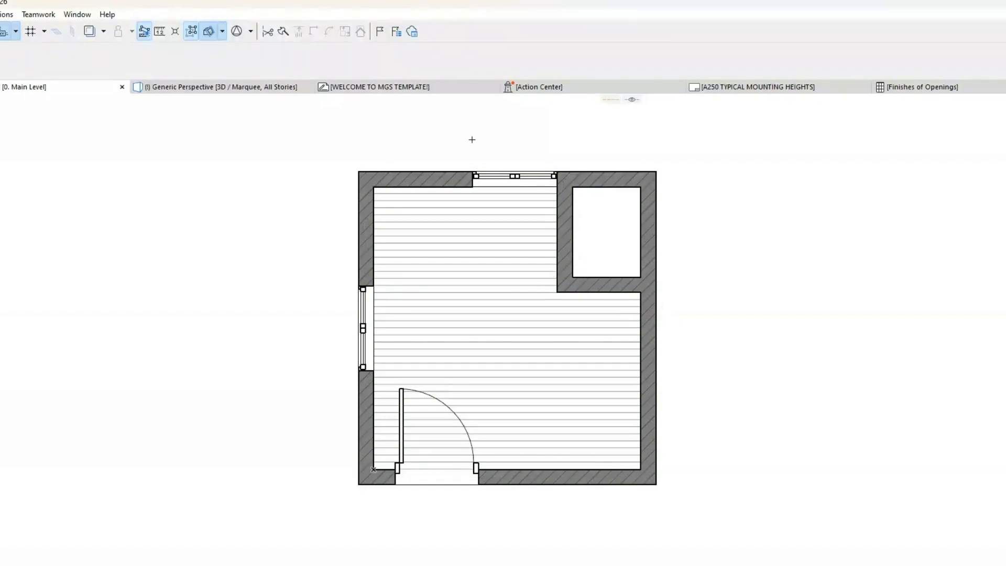
Step: Place a marquee around the plan that cuts through the closet and view the cut model in 3D
mouse_move(604, 151)
mouse_down()
mouse_move(276, 485)
mouse_move(274, 514)
mouse_up()
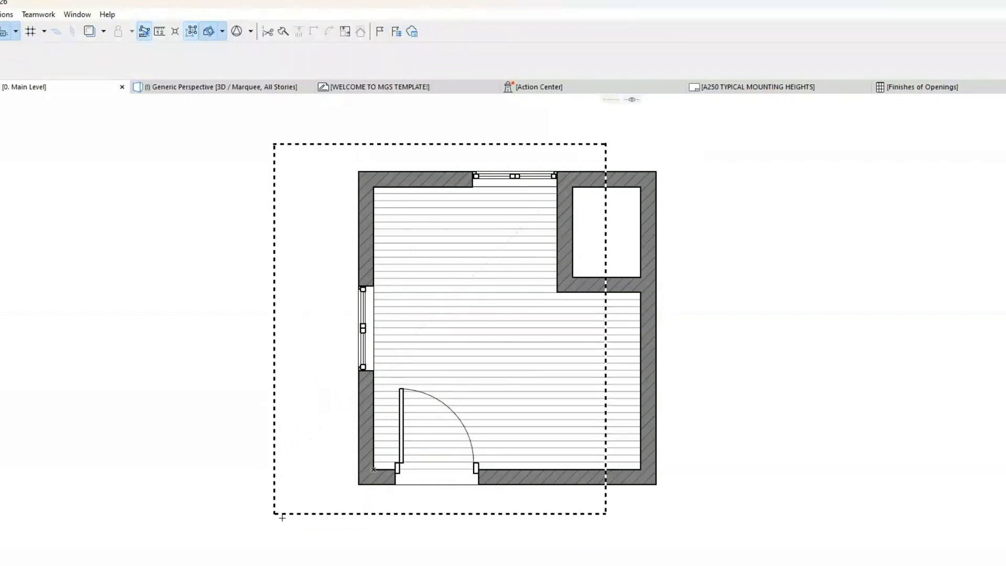
key(F3)
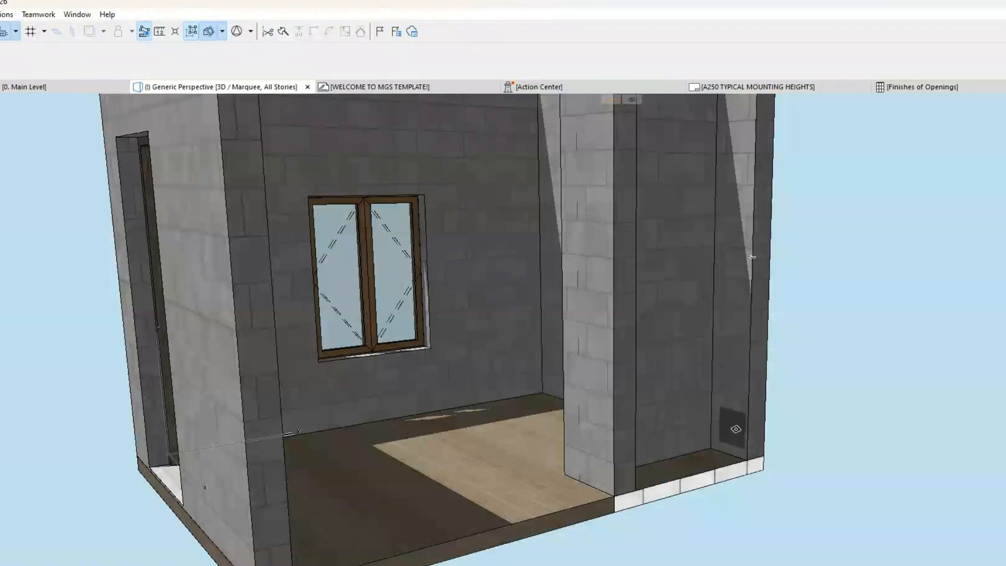
shift+middle_drag(698, 442, 631, 495)
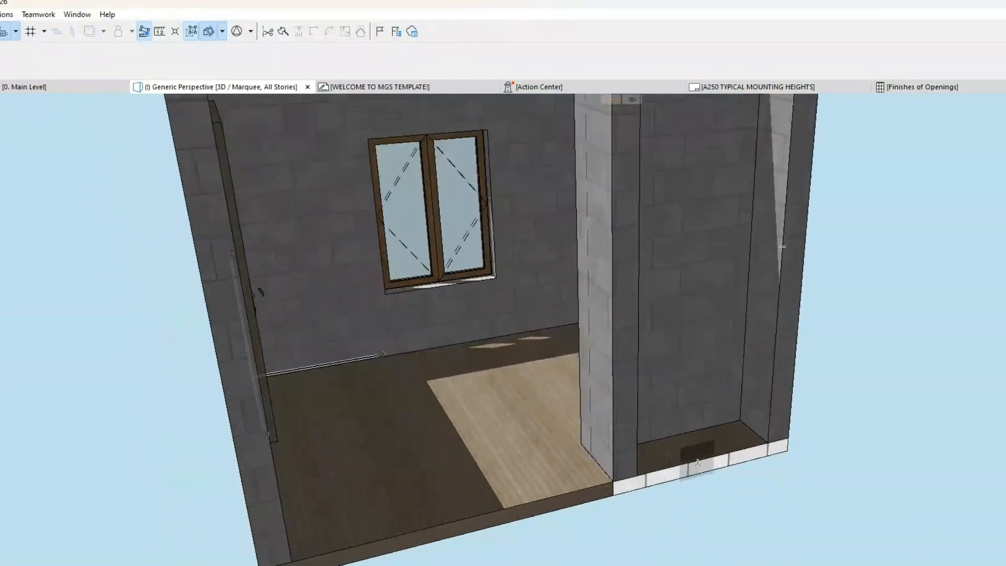
Step: Override the closet slab's top, edge and bottom surfaces with 09 | Tile - Finish and deselect it
click(714, 461)
key(ctrl+t)
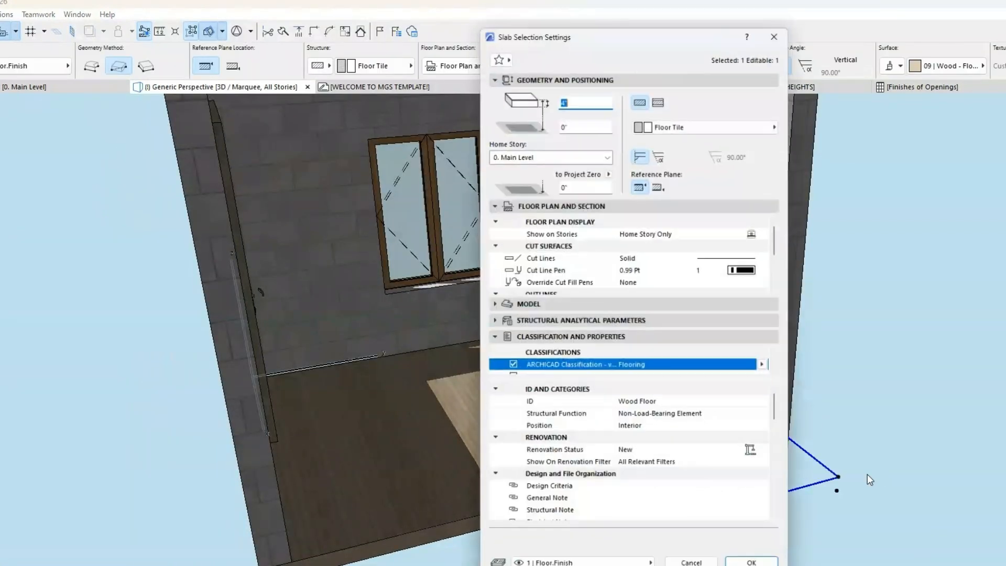
click(524, 305)
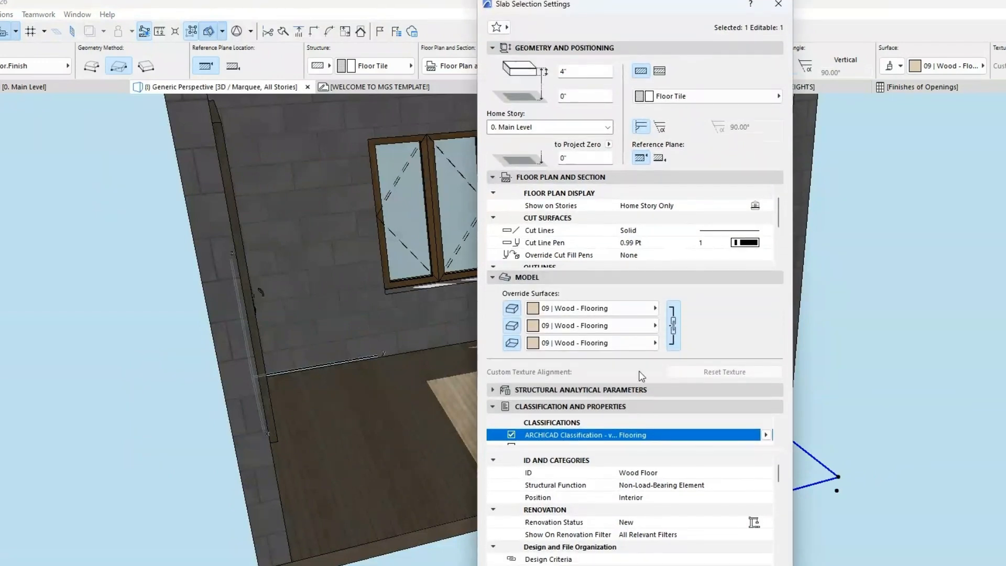
click(671, 317)
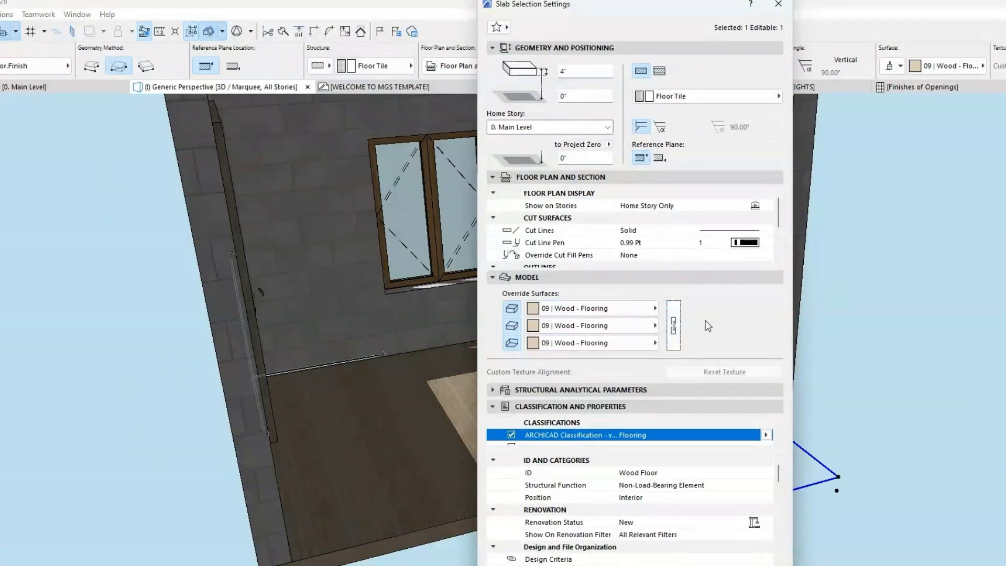
click(656, 309)
text(tile)
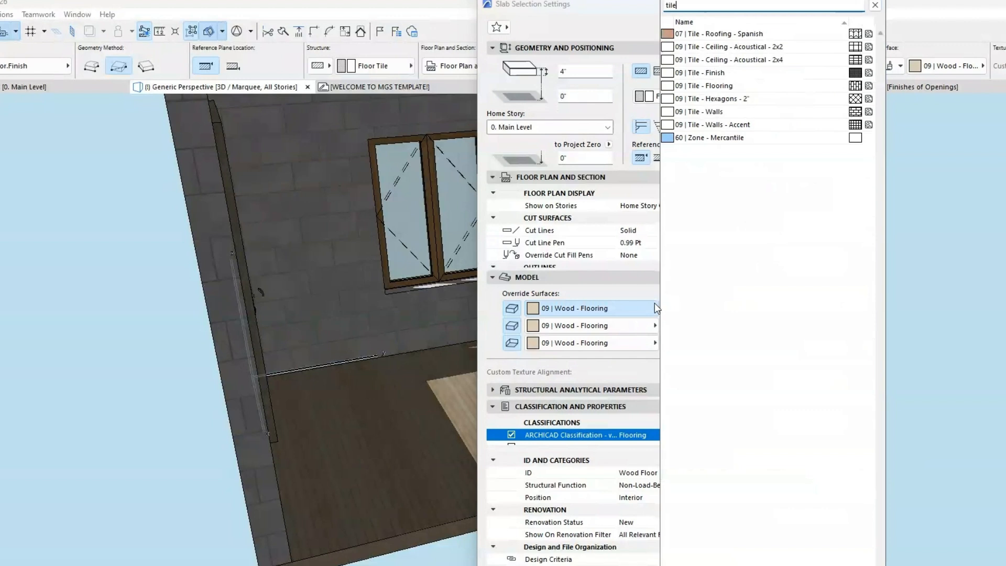
click(806, 73)
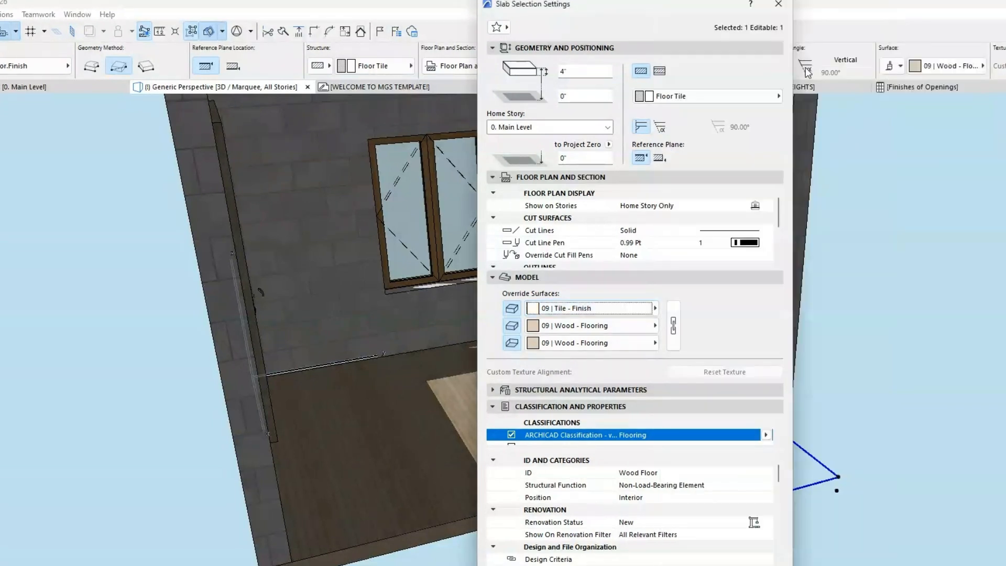
click(673, 325)
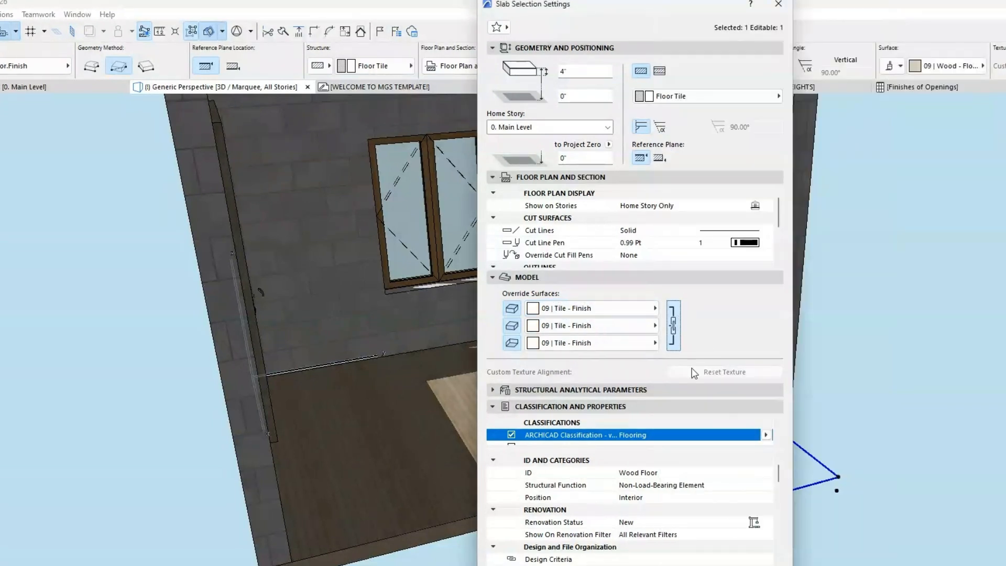
click(762, 565)
click(985, 412)
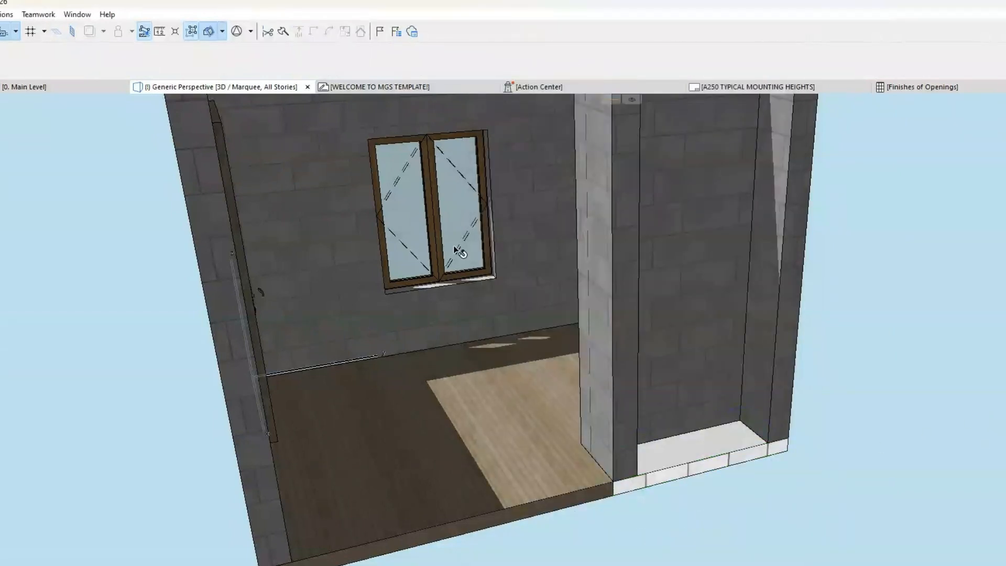
Step: Compare the Main Level plan with the 3D view, and set the closet slab's reference plane location to its bottom
click(45, 87)
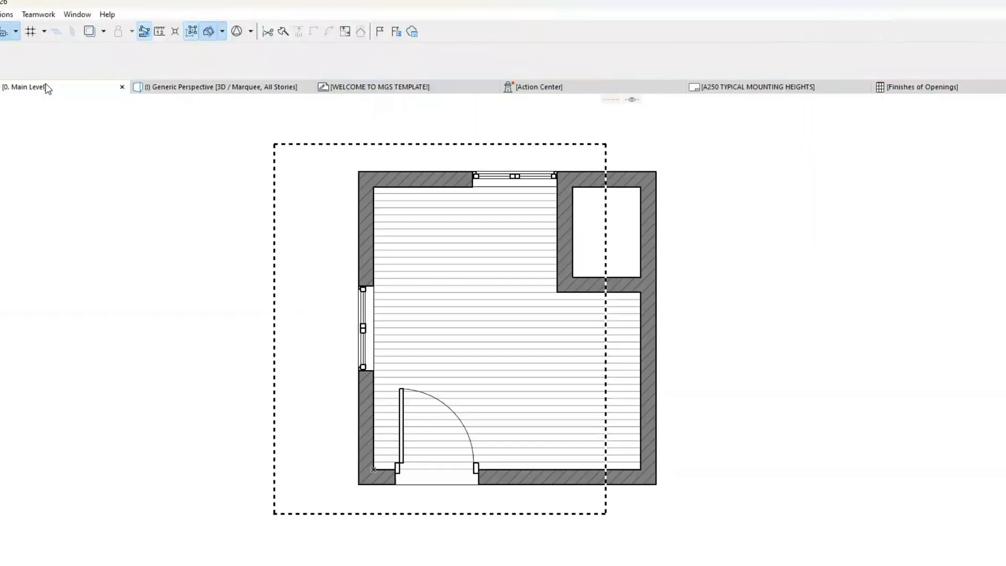
click(203, 87)
shift+middle_drag(848, 537, 768, 486)
click(741, 483)
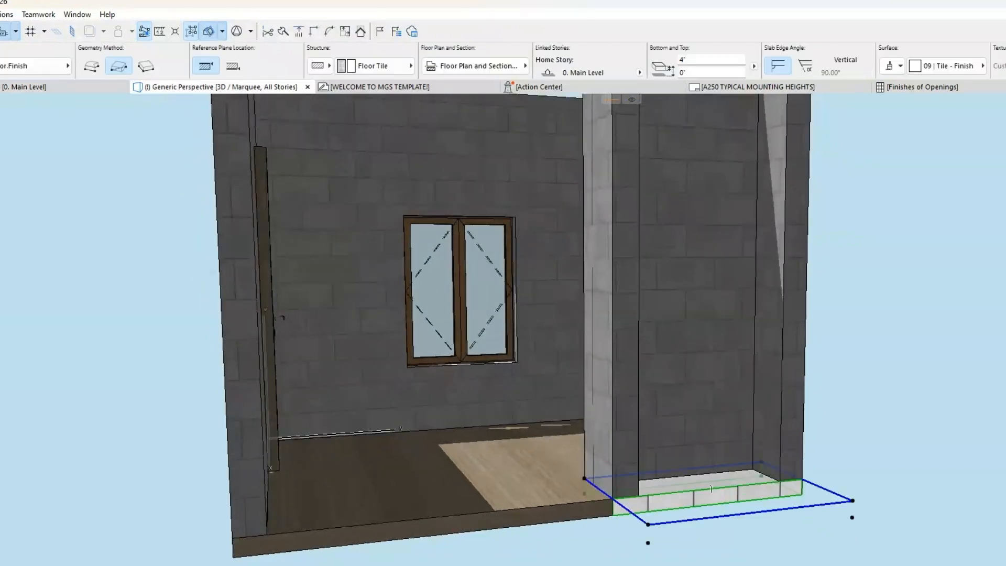
click(688, 59)
click(233, 65)
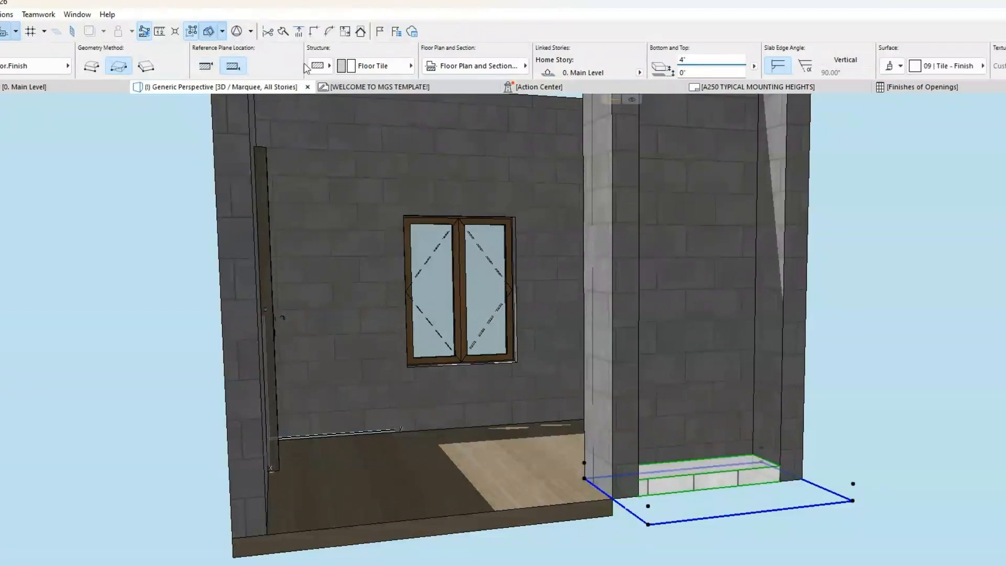
Step: Stretch the closet slab's bottom down to the wood slab's underside, giving it an 8" thickness and a -4" bottom elevation
shift+middle_drag(901, 462, 903, 463)
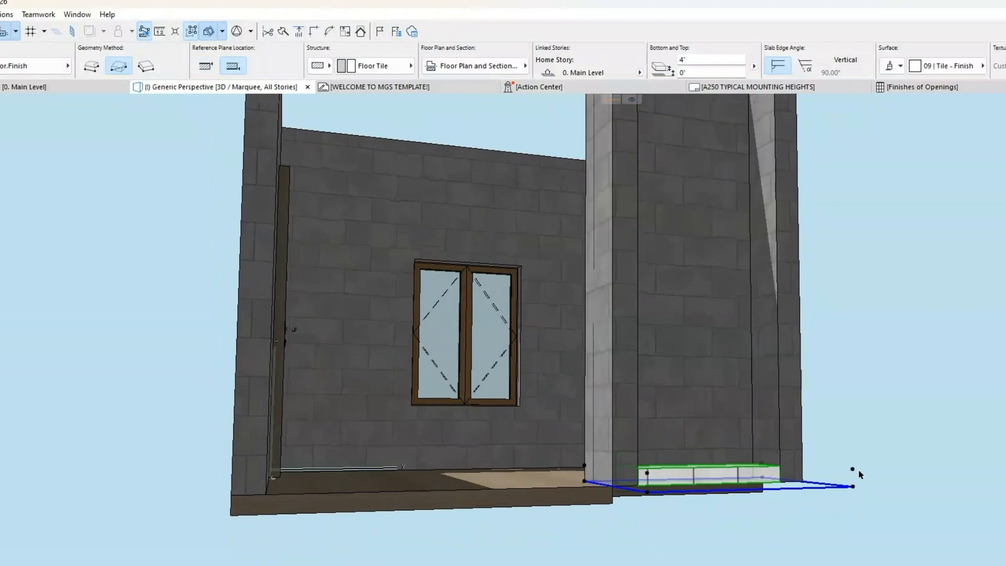
click(648, 493)
click(865, 222)
click(614, 503)
shift+middle_drag(630, 497, 656, 546)
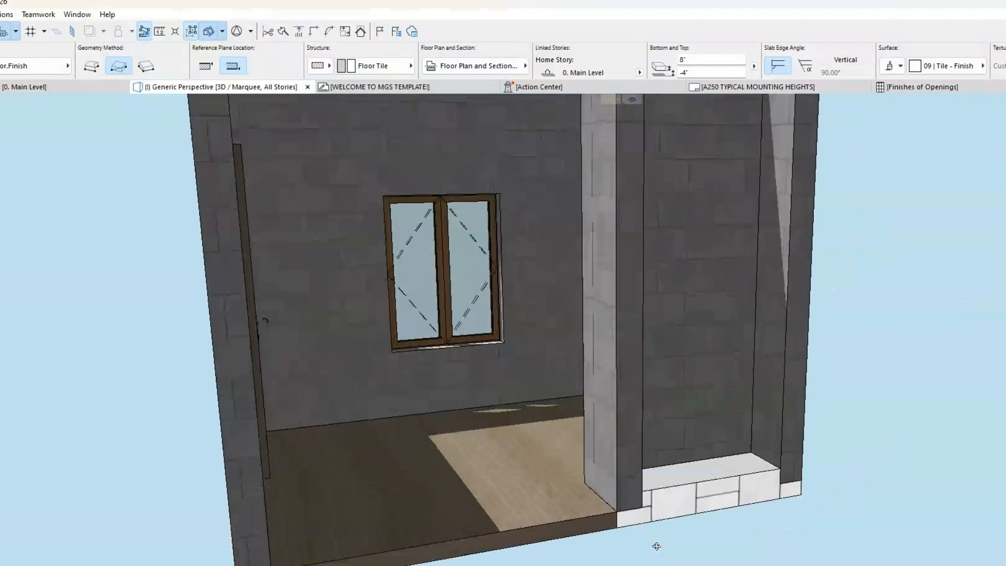
Step: Set the closet slab's thickness to 6", deselect it and inspect the model in 3D
click(696, 59)
double_click(684, 59)
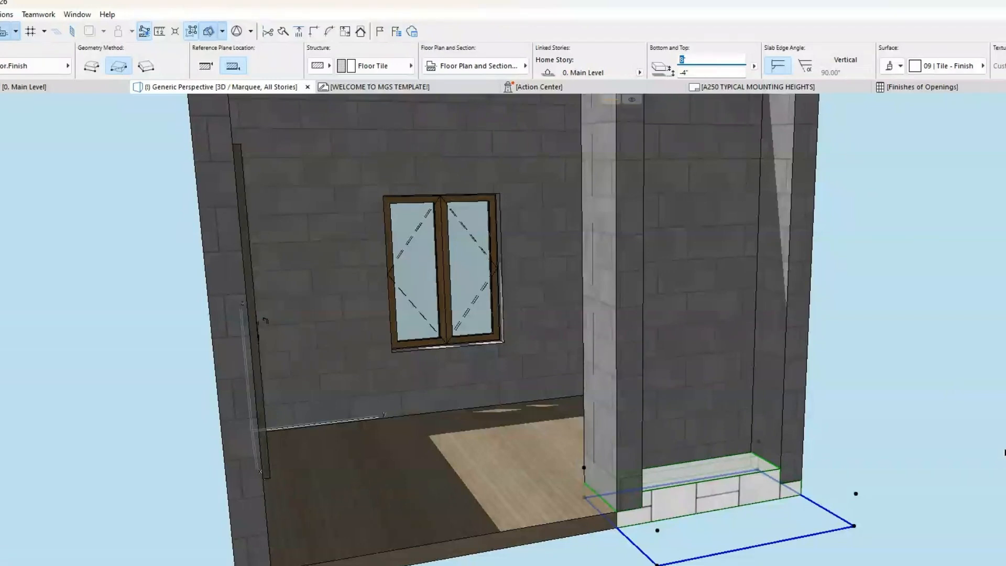
text(6')
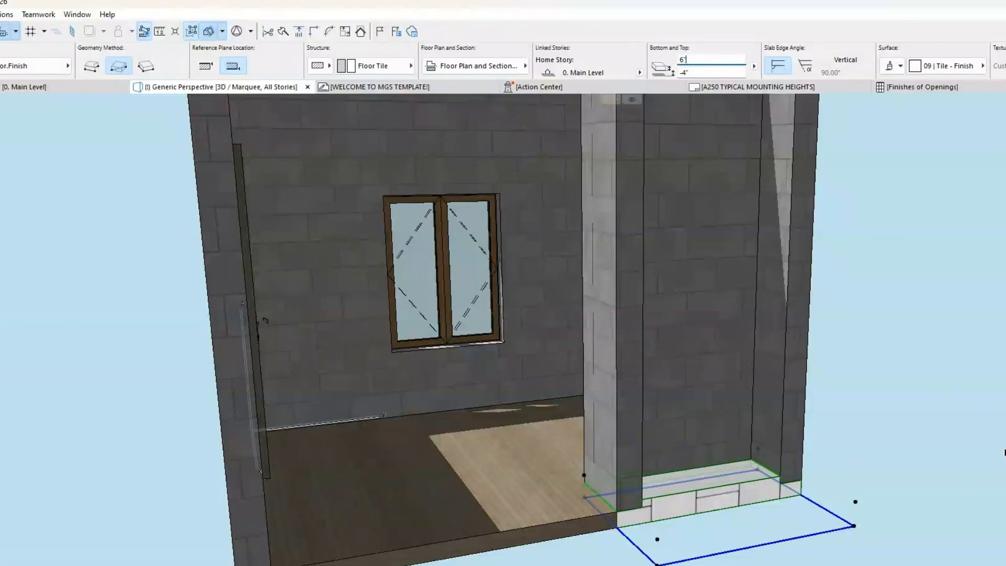
shift+middle_drag(752, 364, 911, 490)
drag(962, 451, 932, 473)
shift+middle_drag(932, 473, 878, 490)
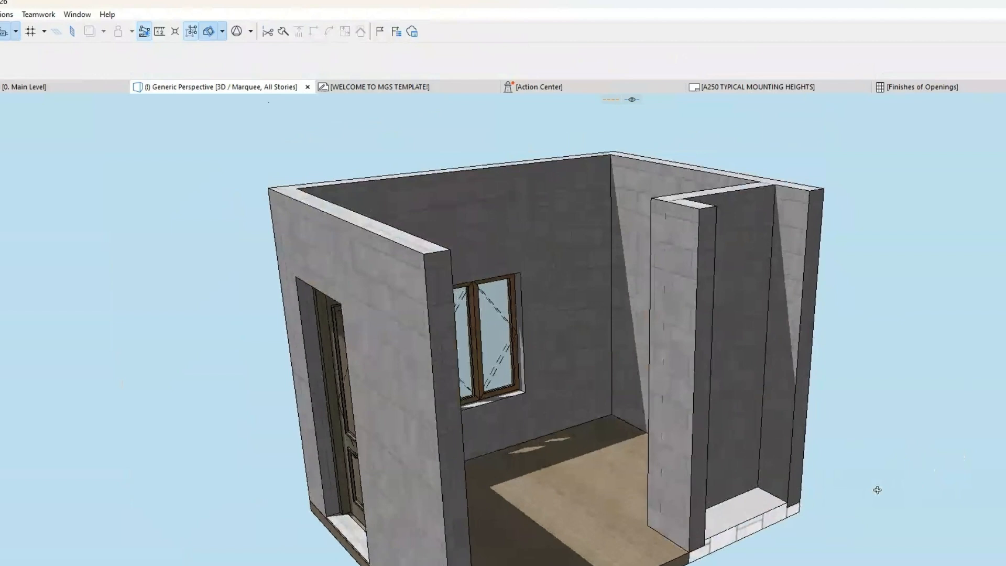
Step: Revisit the Main Level floor plan and return to the 3D perspective view
click(14, 88)
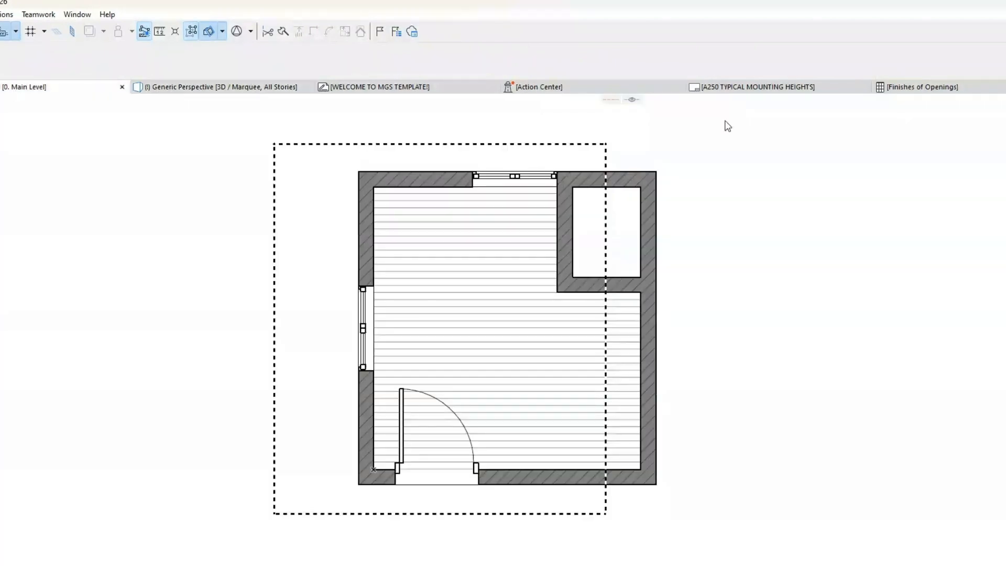
click(769, 234)
key(Escape)
middle_drag(735, 290, 740, 322)
key(F3)
Step: Select the wood floor slab in the 3D view and start setting a new origin for its 3D texture
click(559, 427)
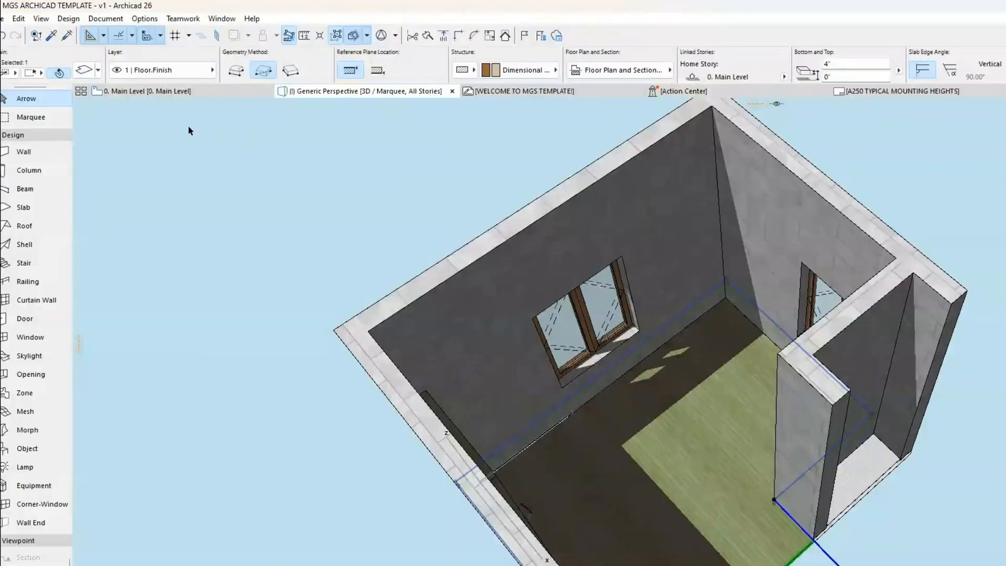
click(73, 19)
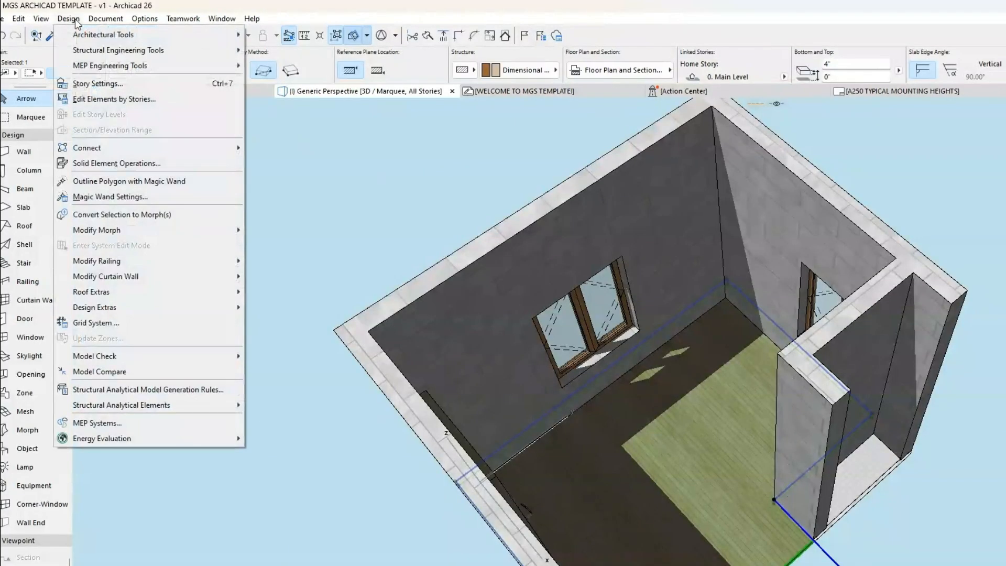
mouse_move(197, 309)
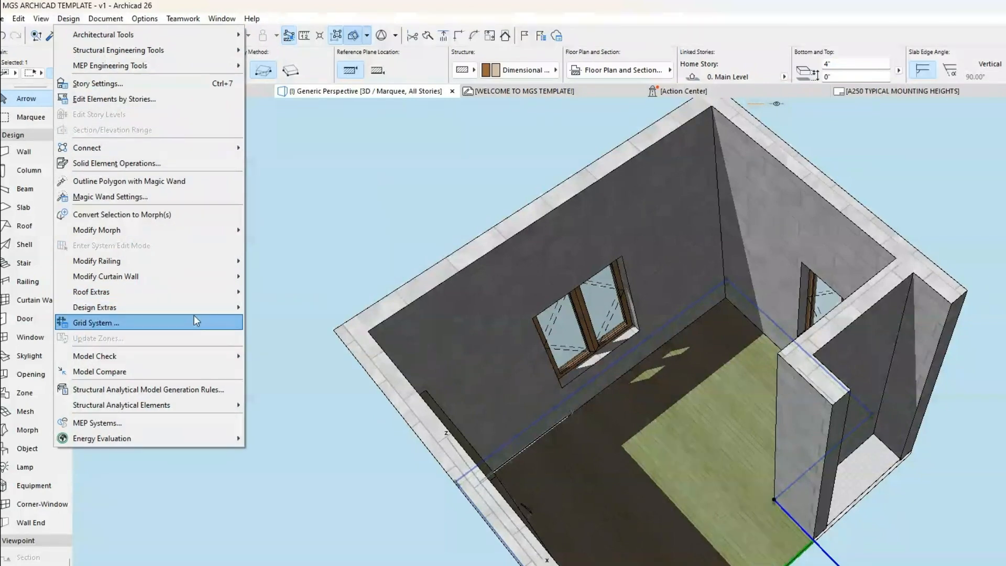
mouse_move(37, 21)
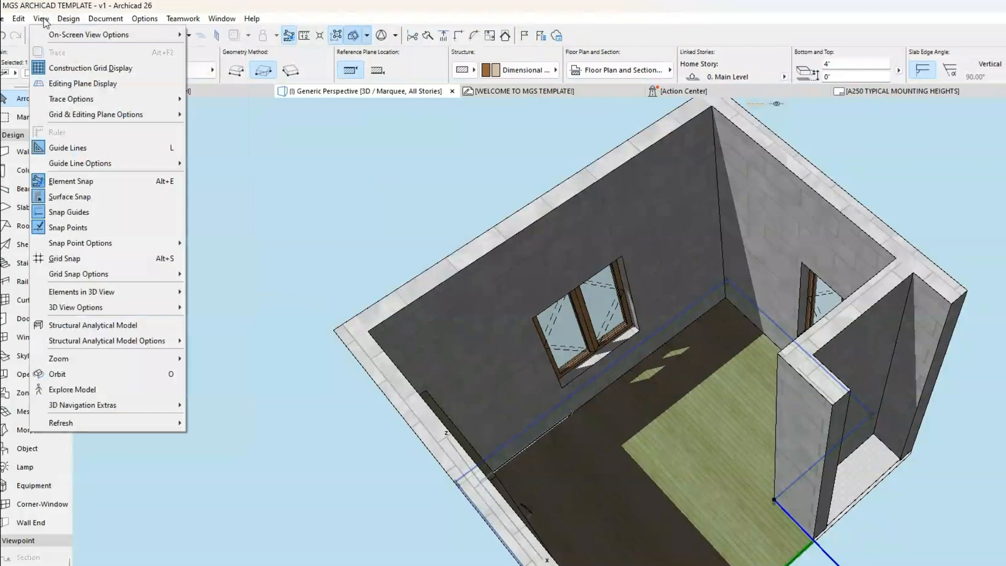
mouse_move(97, 274)
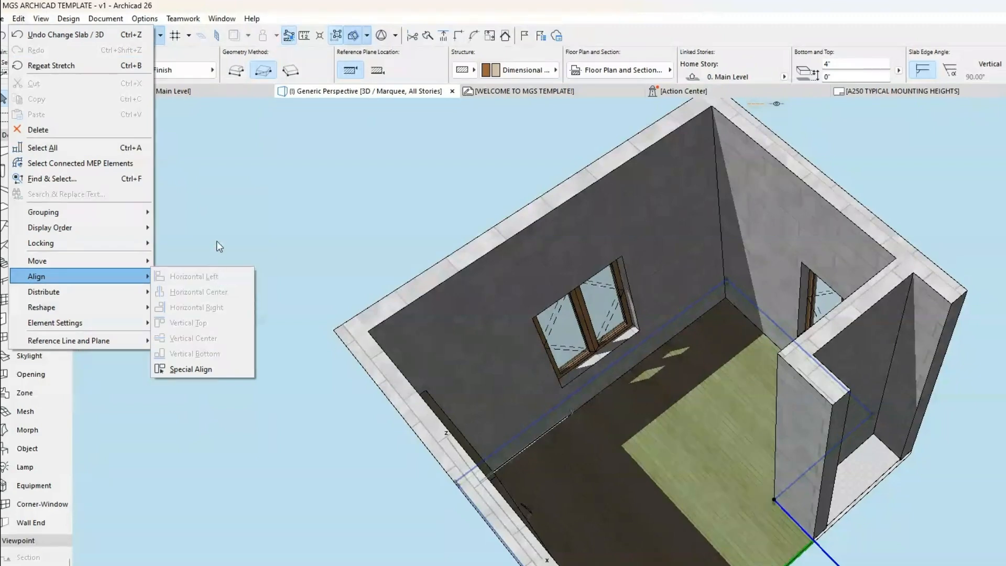
click(218, 220)
click(72, 18)
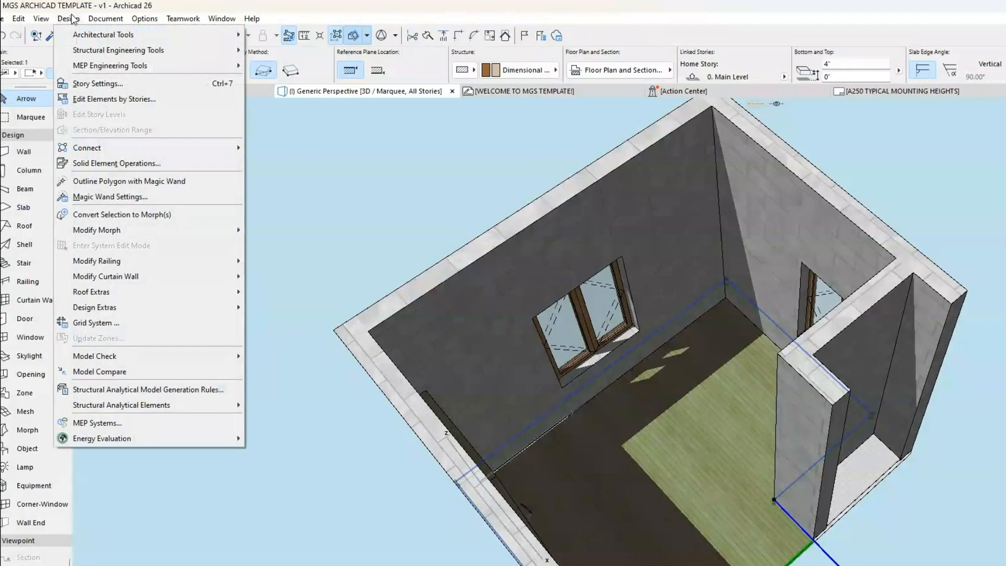
mouse_move(109, 18)
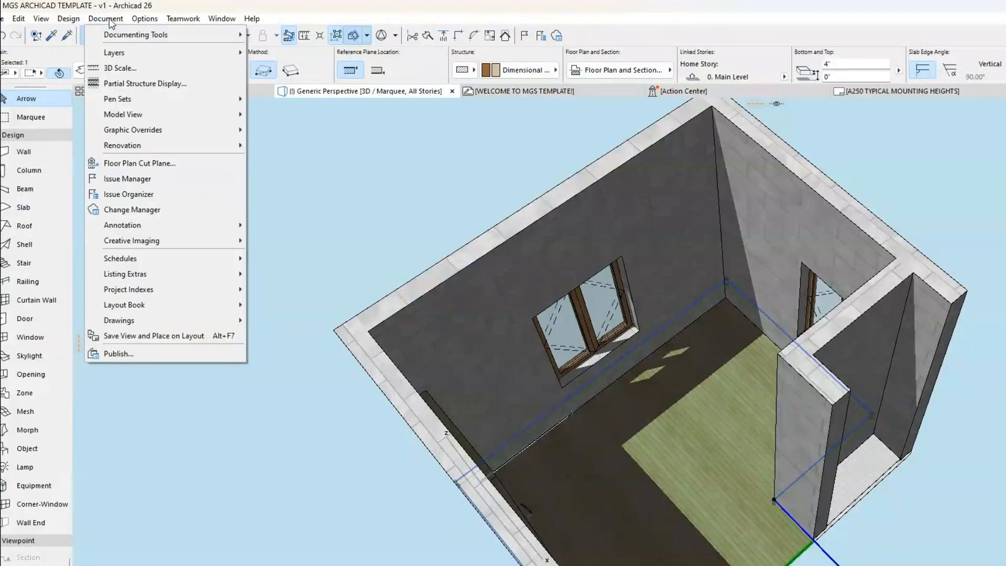
mouse_move(227, 247)
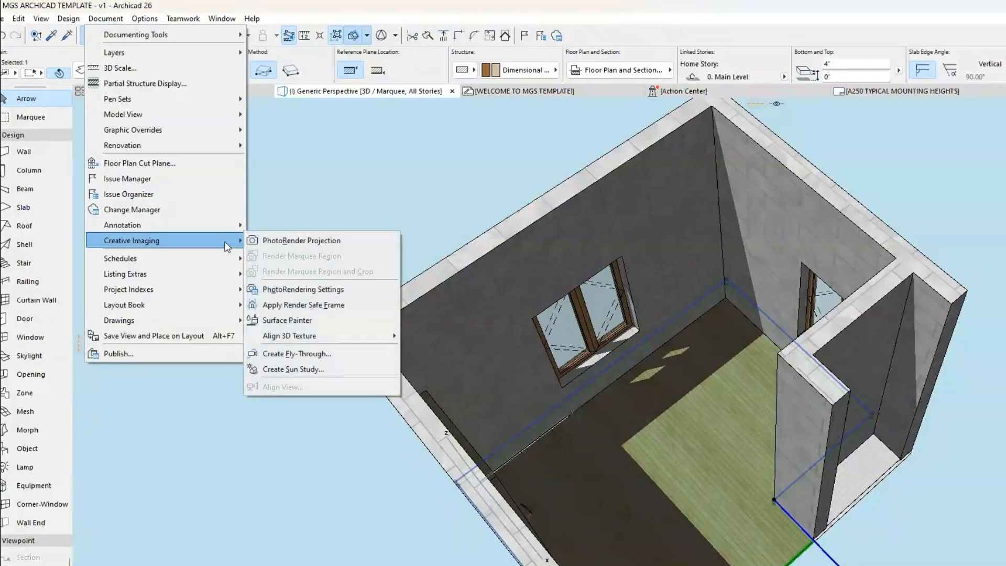
mouse_move(325, 335)
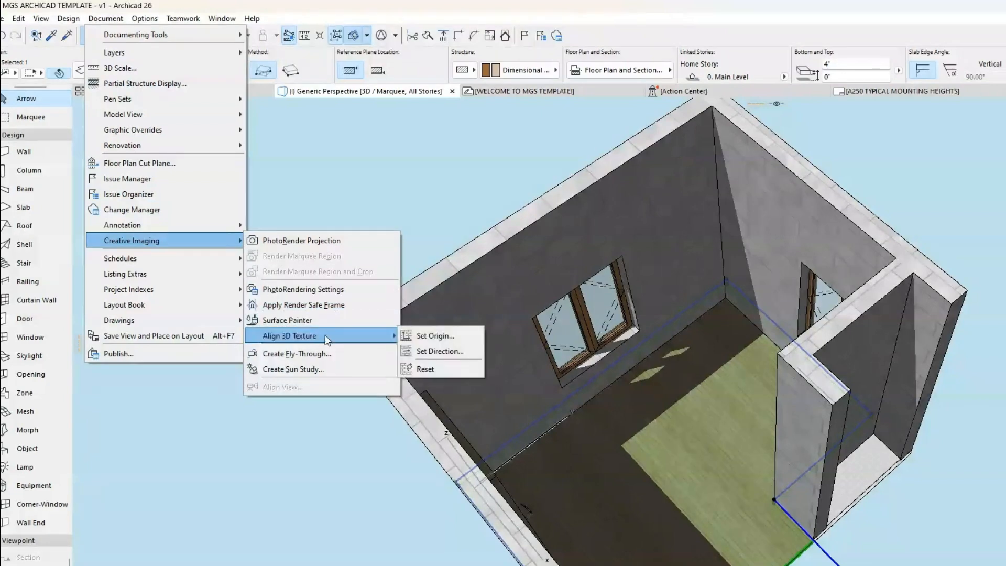
click(430, 336)
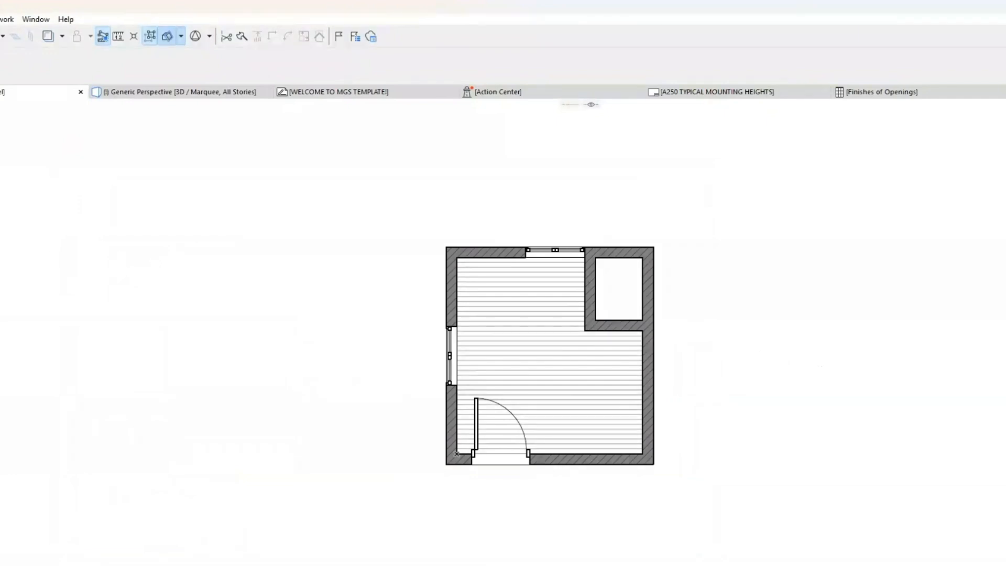
Step: Draw a multi-plane roof with the polygonal construction method, tracing the building's four outer wall corners on the Main Level plan
click(77, 75)
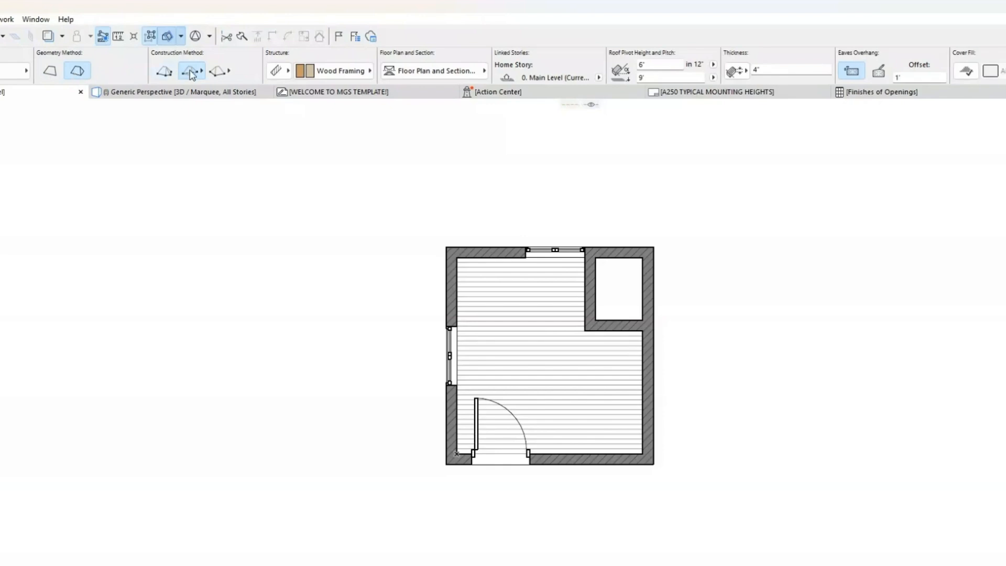
scroll(208, 75, down, 10)
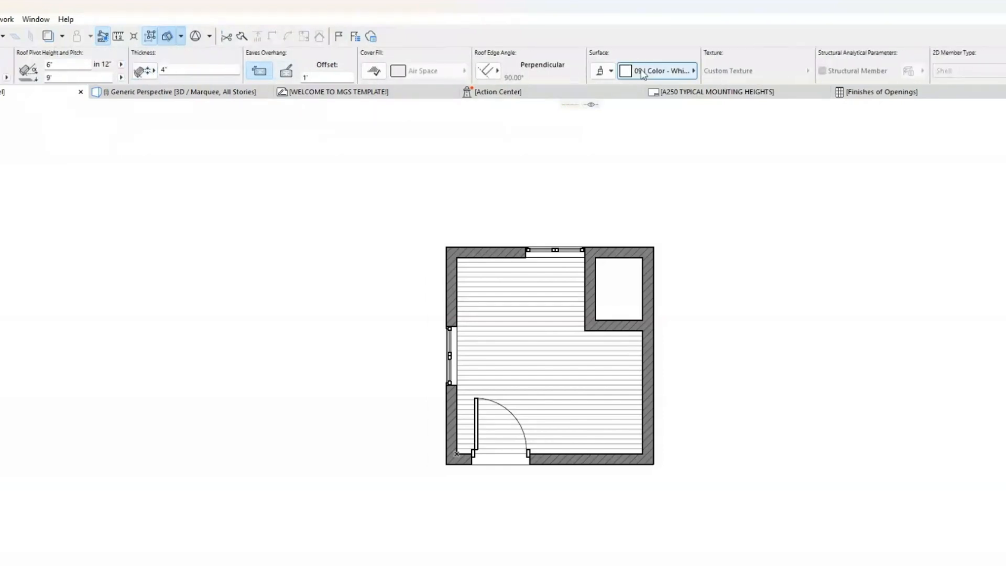
scroll(408, 79, up, 5)
scroll(408, 80, up, 5)
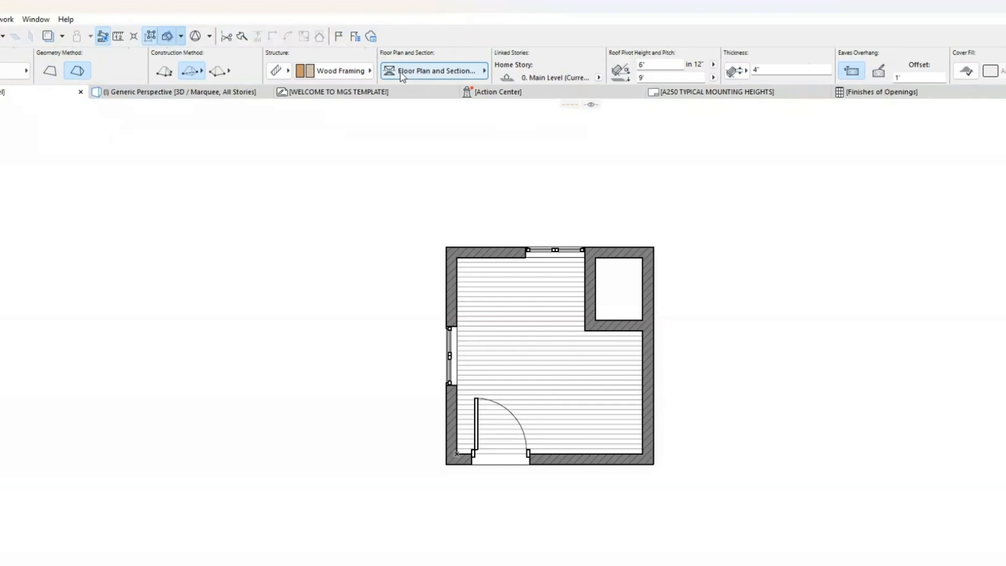
click(165, 72)
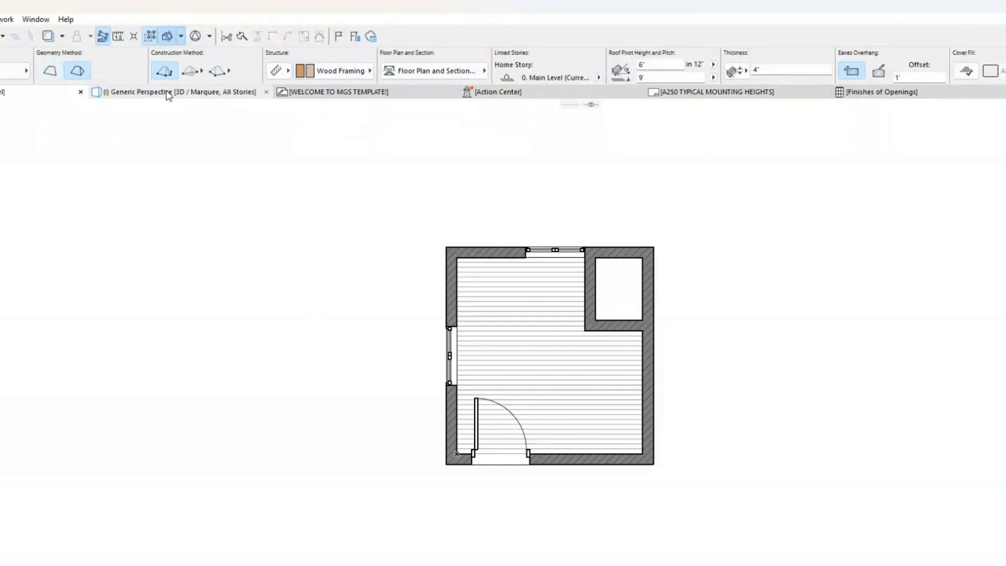
click(447, 246)
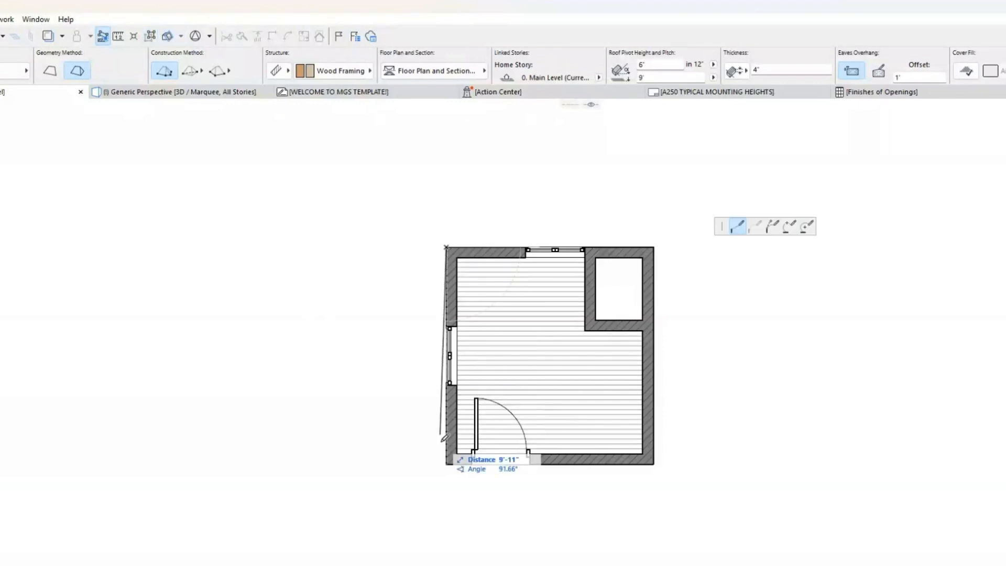
click(447, 464)
click(653, 465)
click(654, 247)
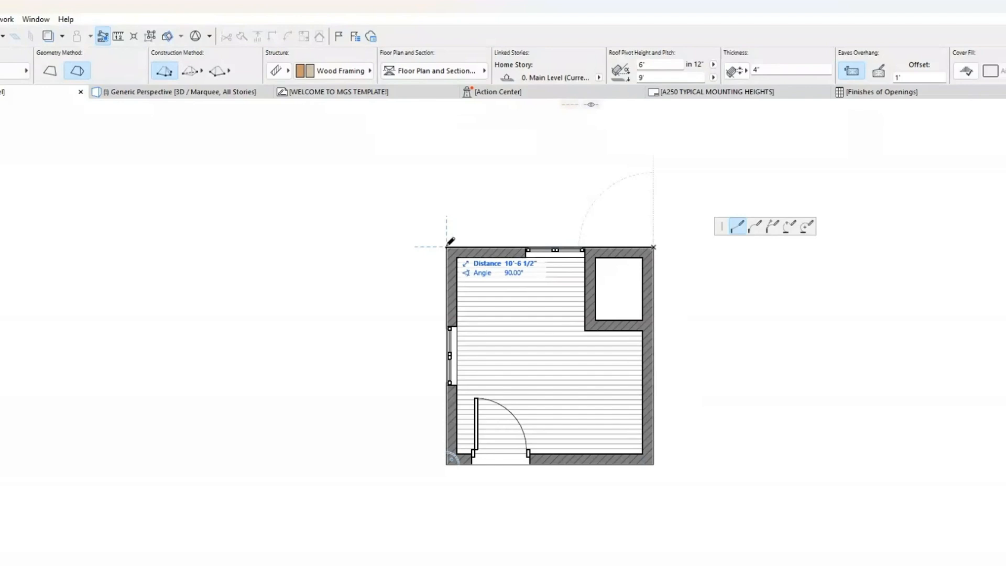
click(446, 247)
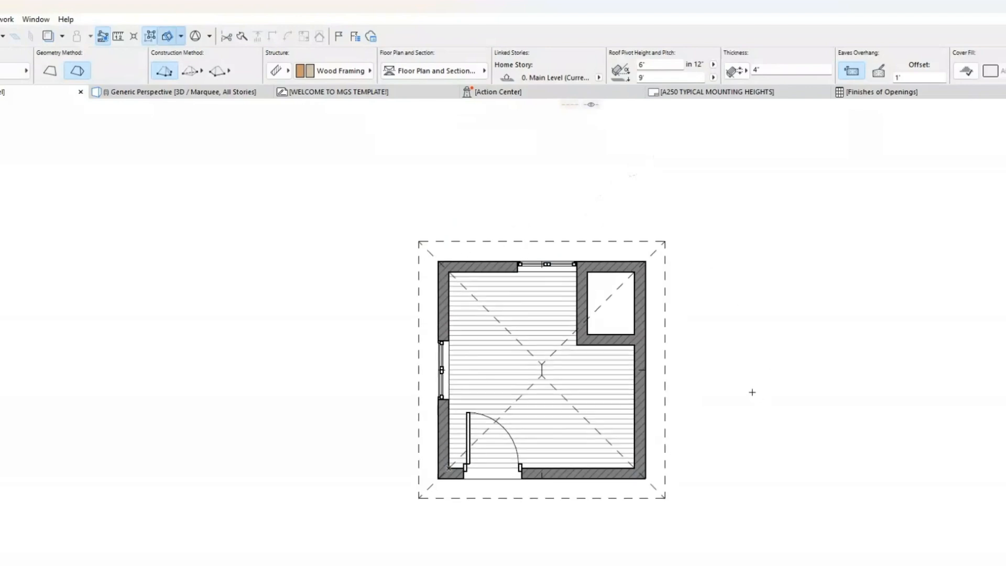
Step: Delete the polygonal roof and draw a rectangular hip roof between the building's diagonally opposite outer corners
click(659, 247)
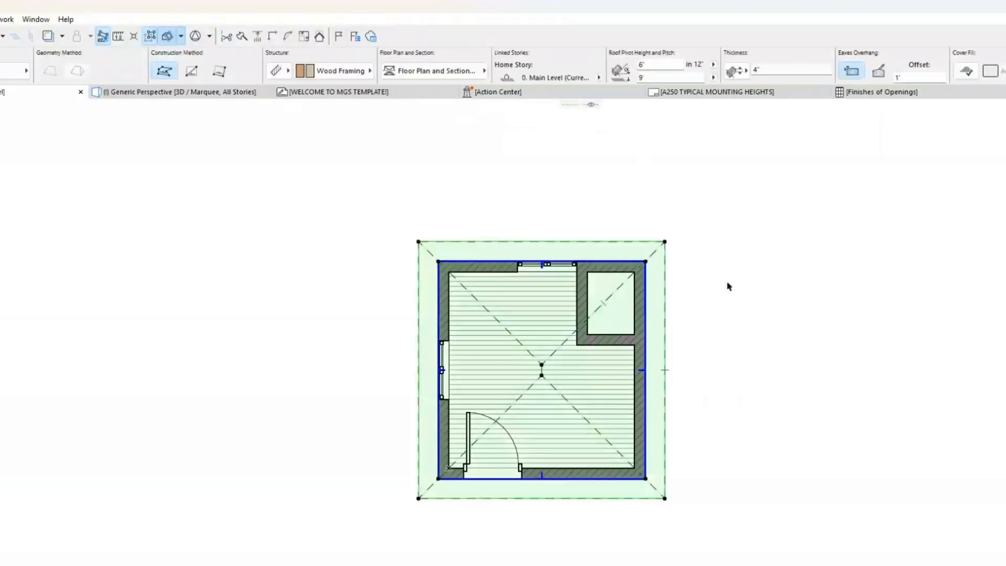
key(Delete)
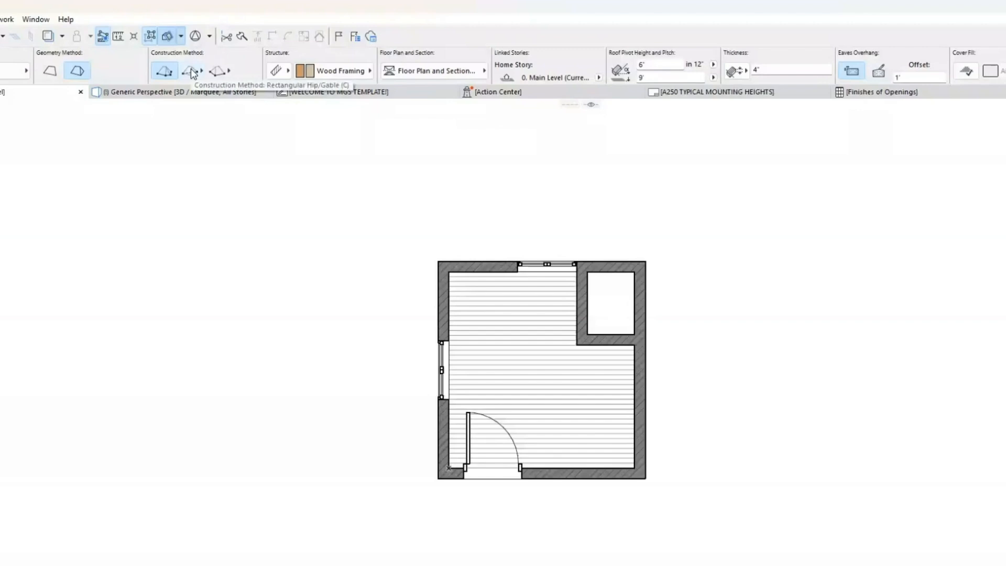
click(192, 70)
click(438, 478)
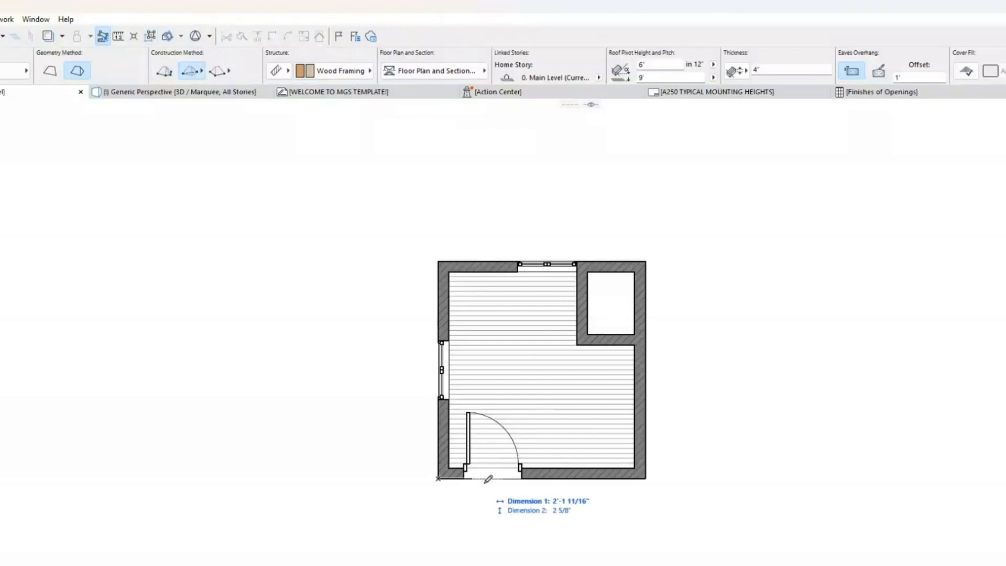
click(646, 261)
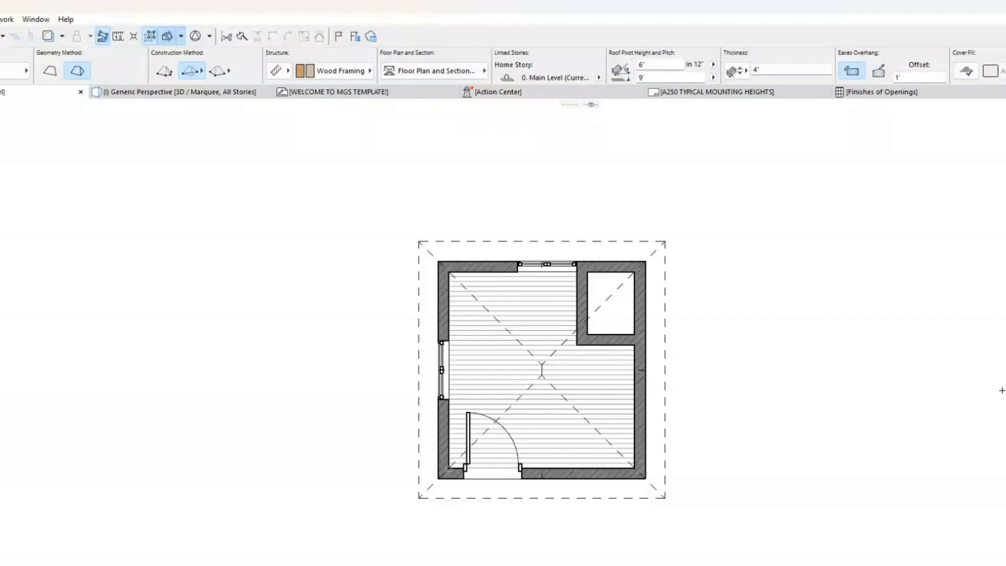
Step: Delete the hip roof and draw a rectangular gable roof between the same opposite outer wall corners
click(665, 254)
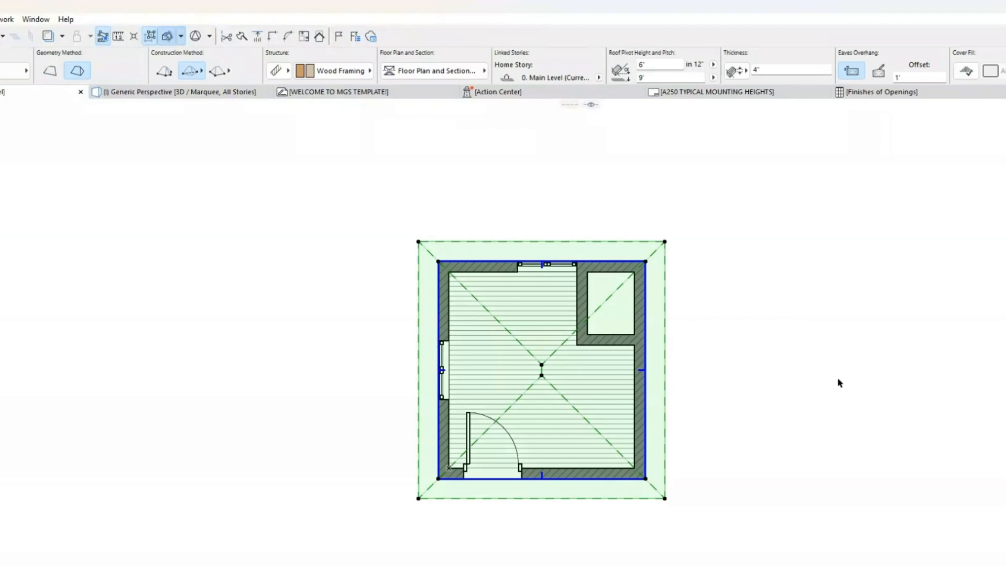
key(Delete)
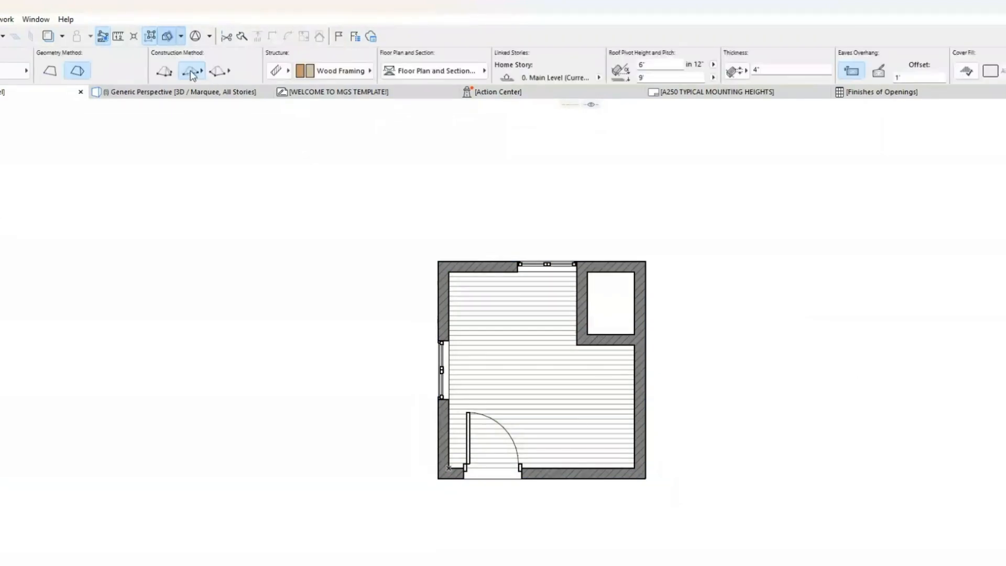
click(193, 72)
click(220, 65)
click(439, 478)
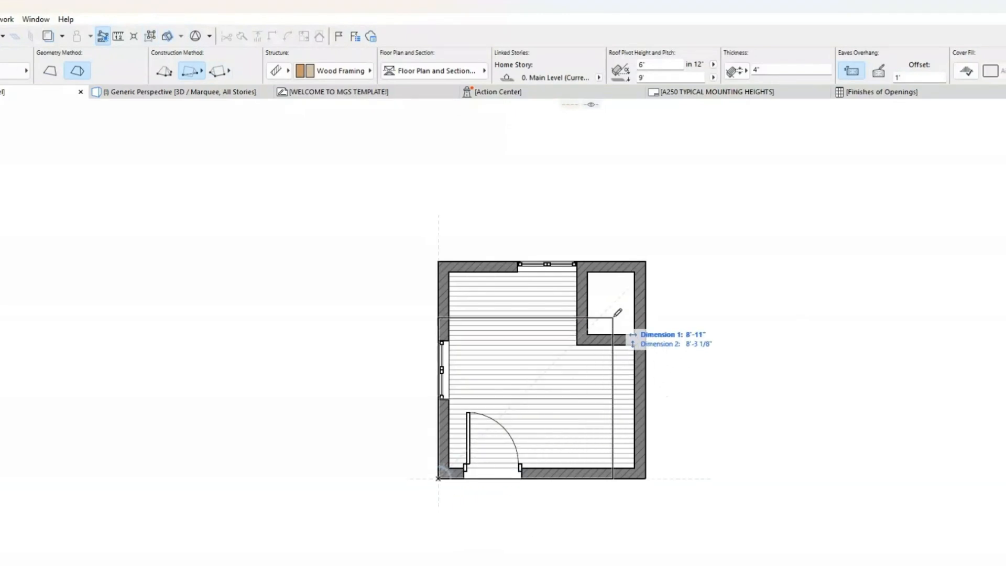
click(648, 259)
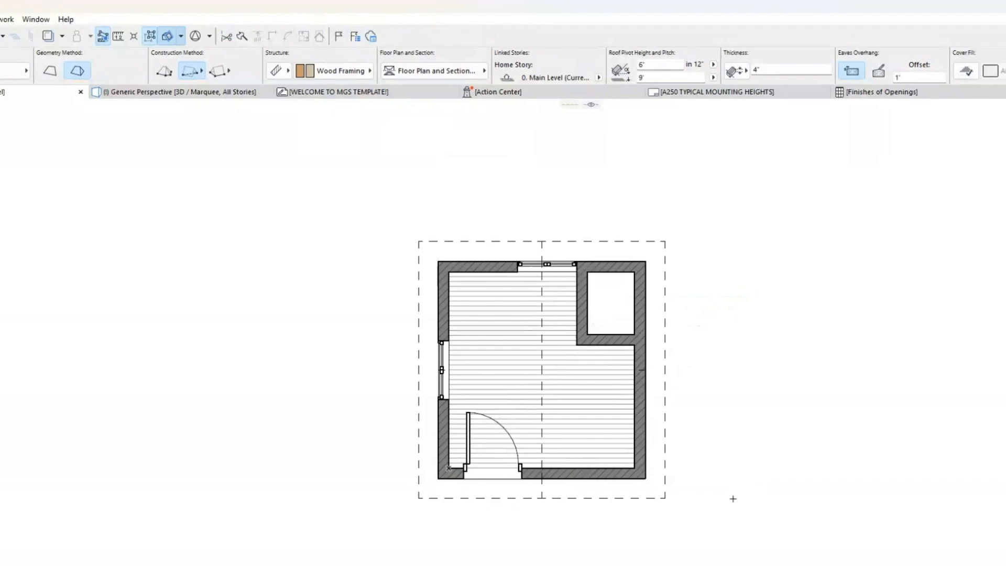
Step: Inspect the gable roof on the plan, then display the whole building in 3D and examine the roof's shape
click(557, 499)
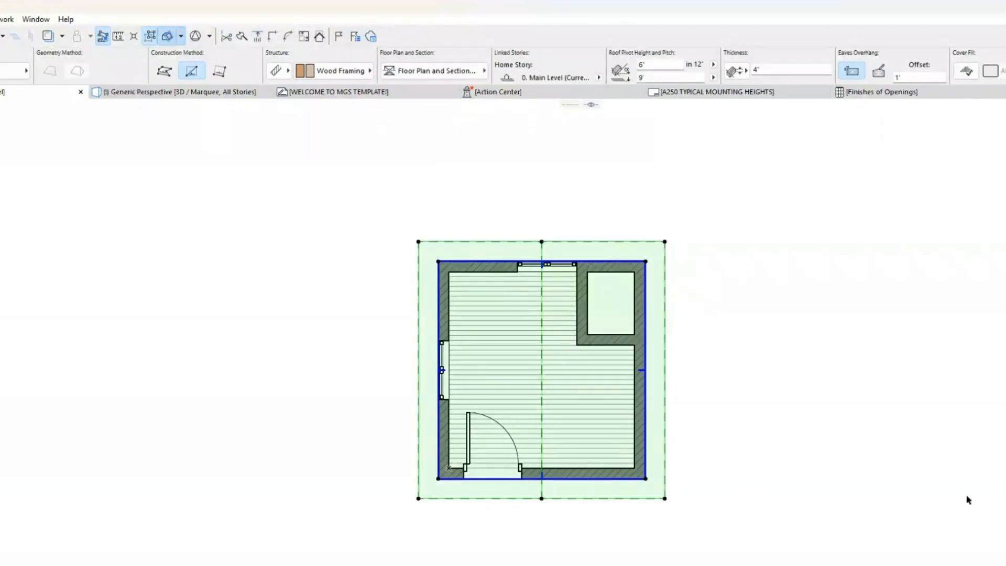
click(839, 402)
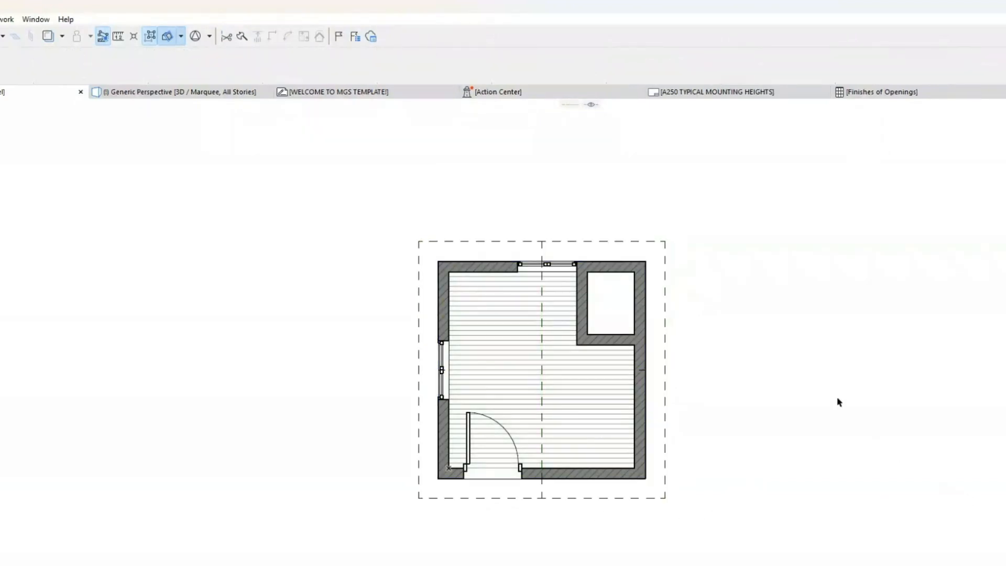
key(F3)
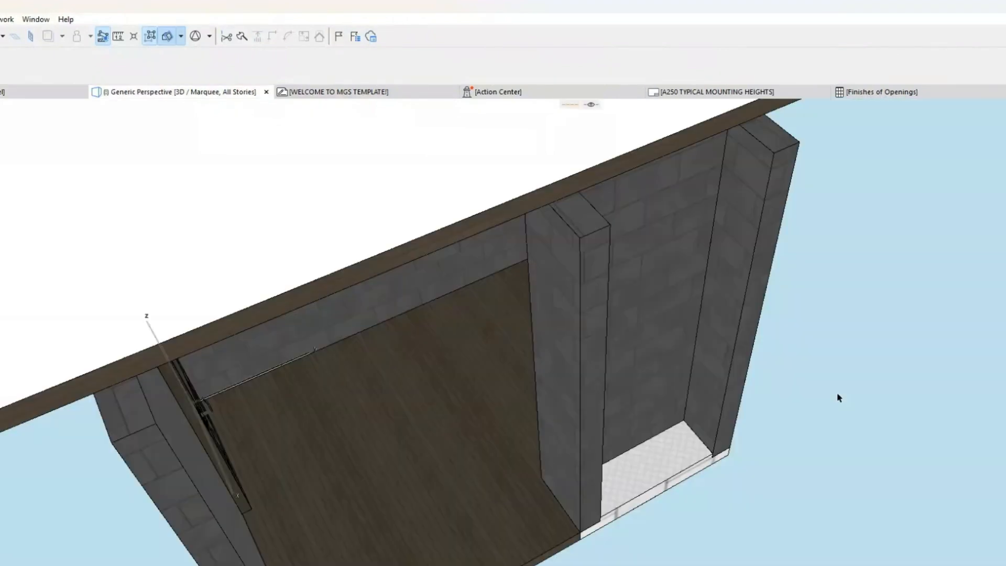
scroll(732, 400, down, 5)
shift+middle_drag(631, 393, 646, 376)
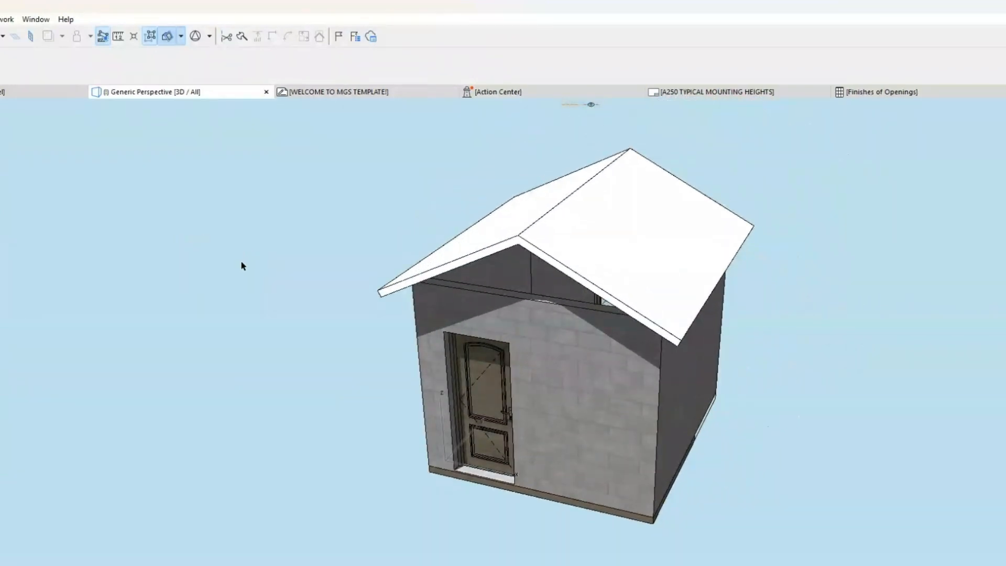
Step: Return to the Main Level floor plan and delete the gable roof
click(9, 94)
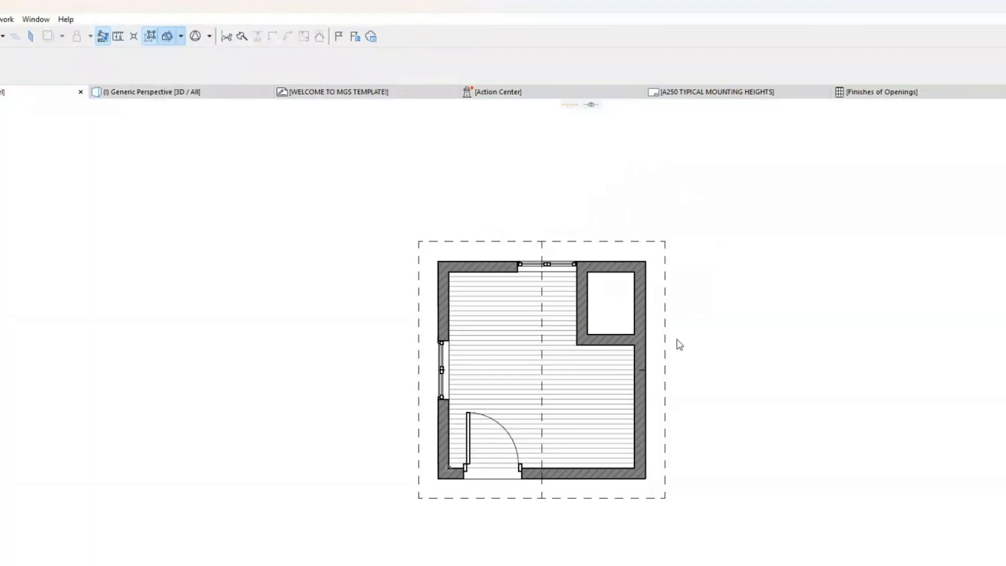
click(666, 263)
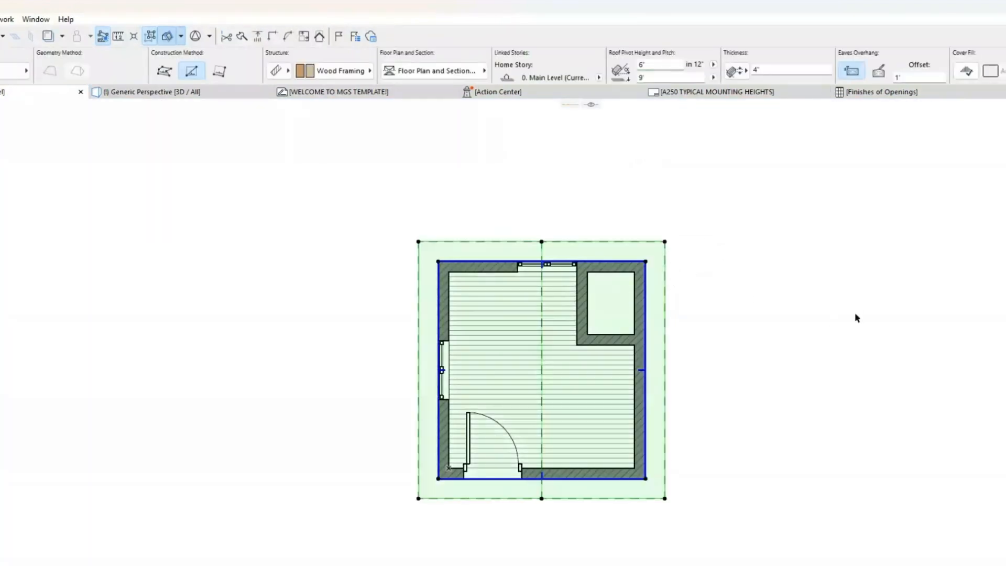
key(Delete)
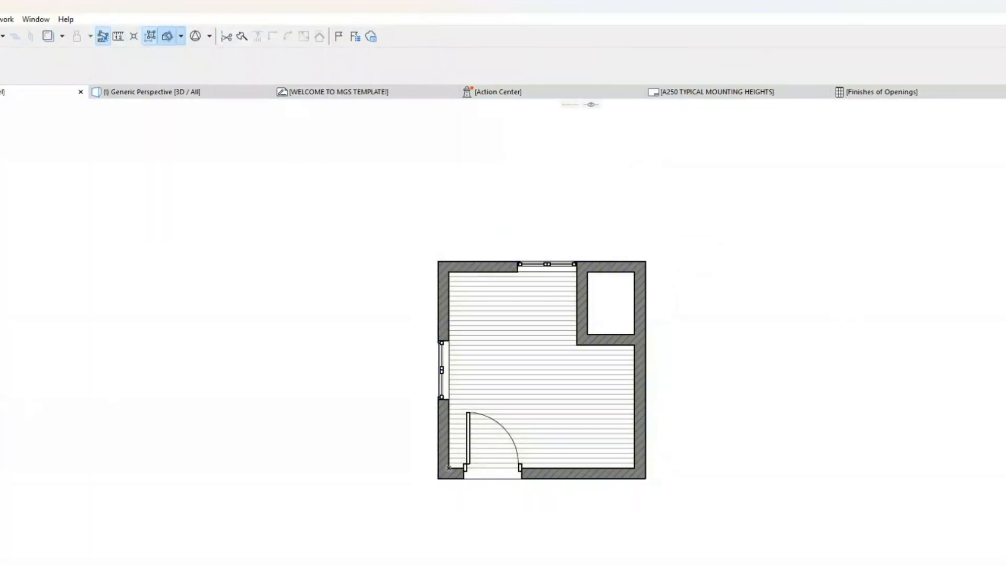
Step: Draw a rotated rectangular gable roof with its baseline along the plan's left outer wall, extended to the lower-right outer corner
click(191, 74)
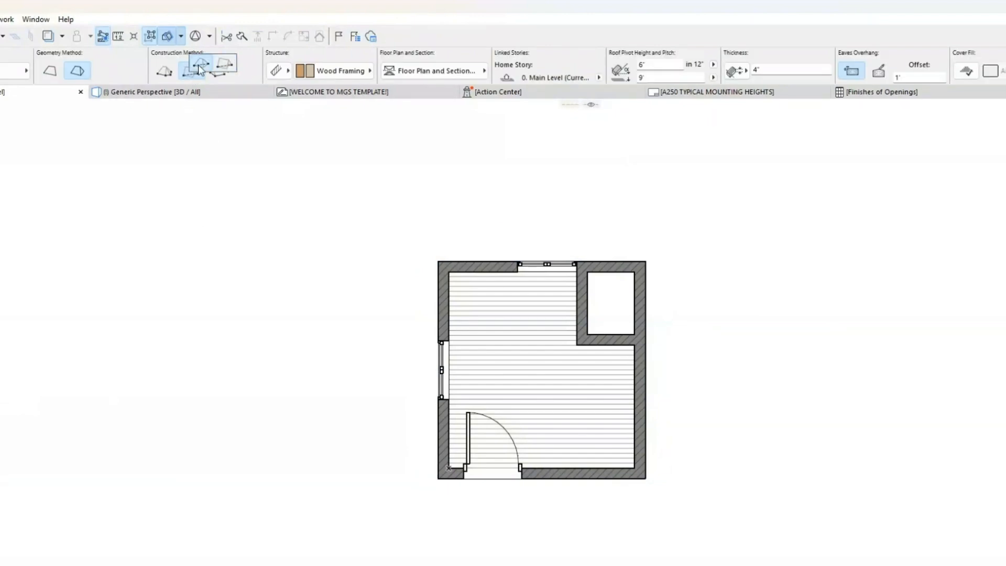
click(220, 81)
click(225, 73)
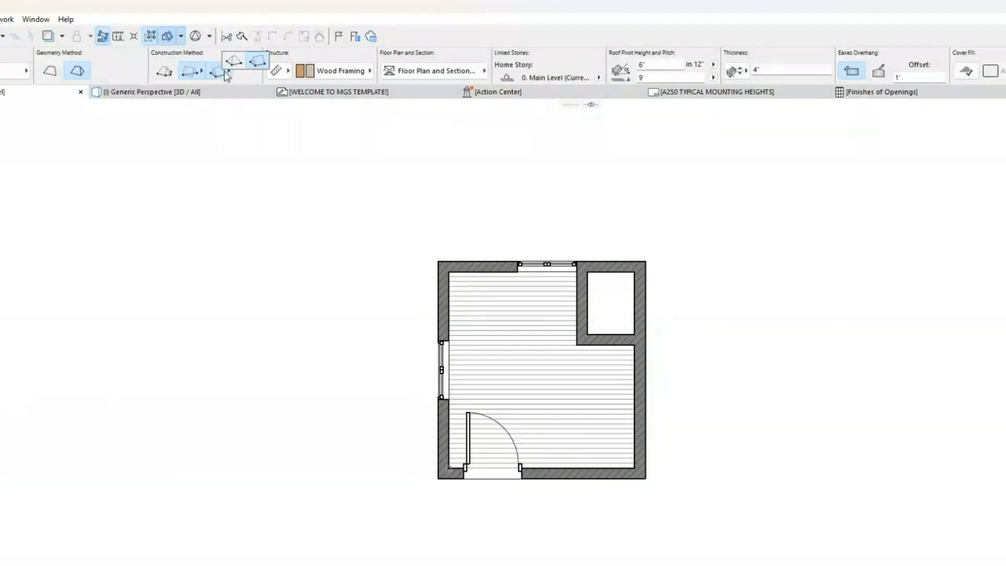
click(214, 73)
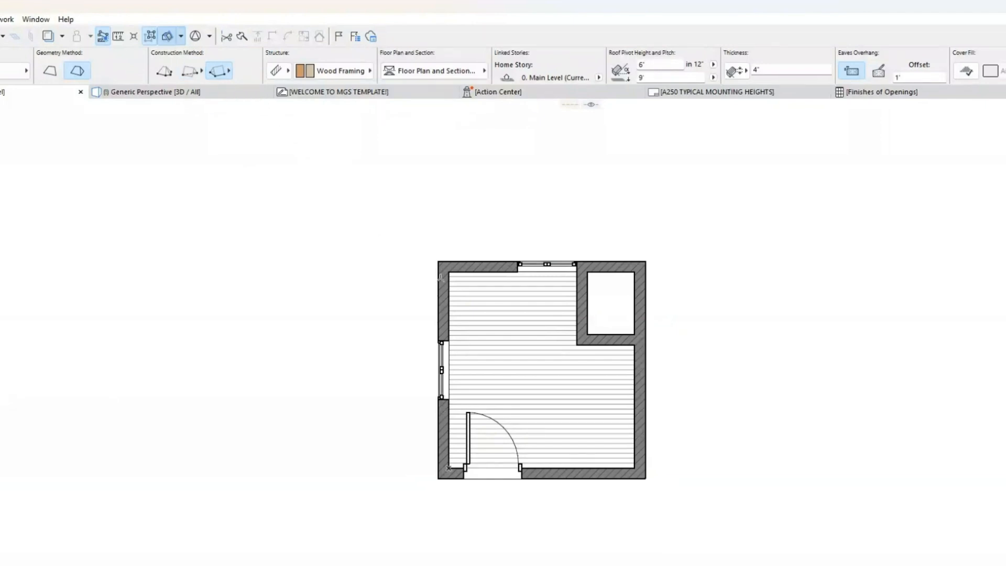
click(438, 262)
click(438, 479)
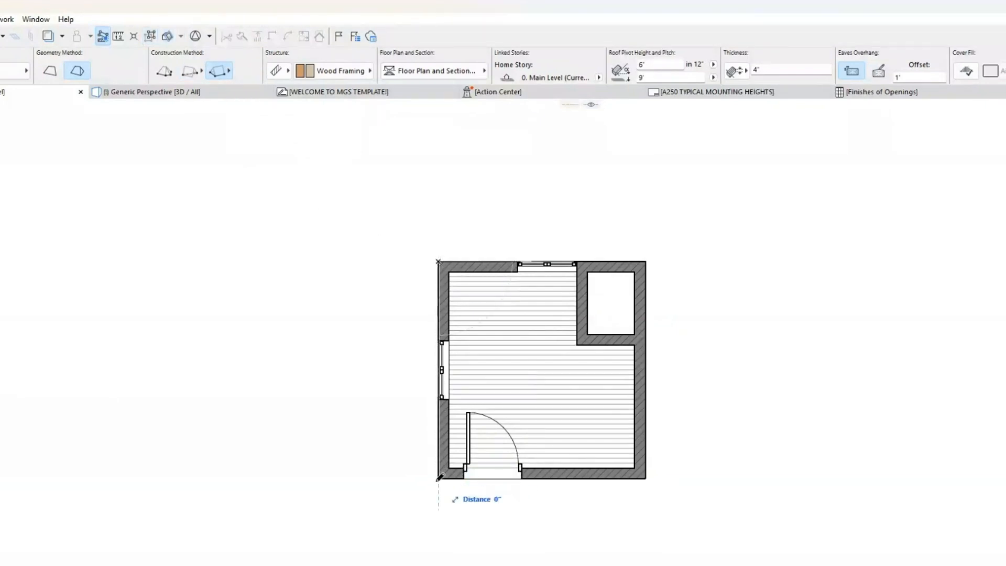
click(647, 478)
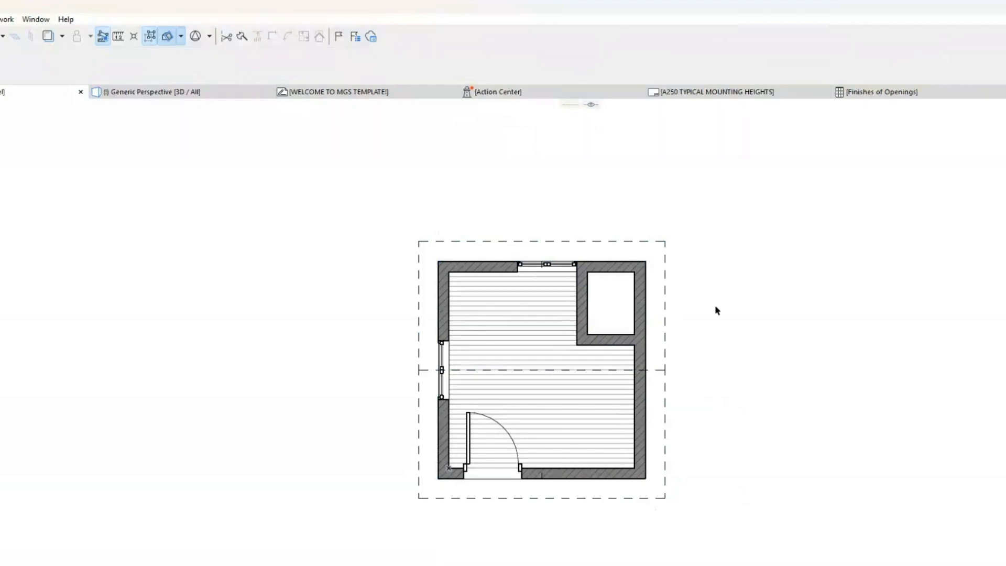
Step: Check the rotated gable roof in 3D, and delete it on the Main Level floor plan
key(F3)
scroll(718, 337, down, 1)
shift+middle_drag(706, 332, 614, 279)
click(30, 95)
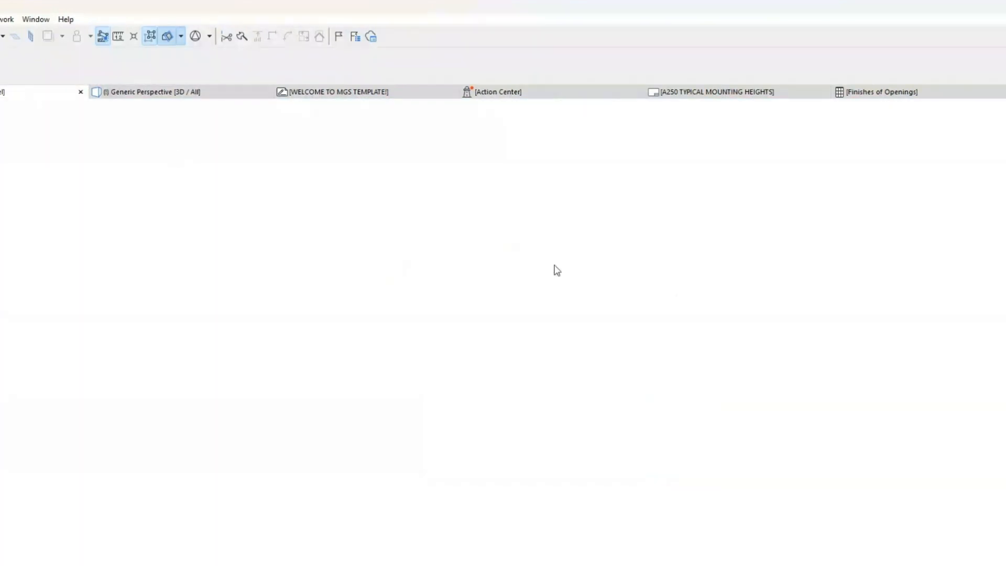
click(666, 241)
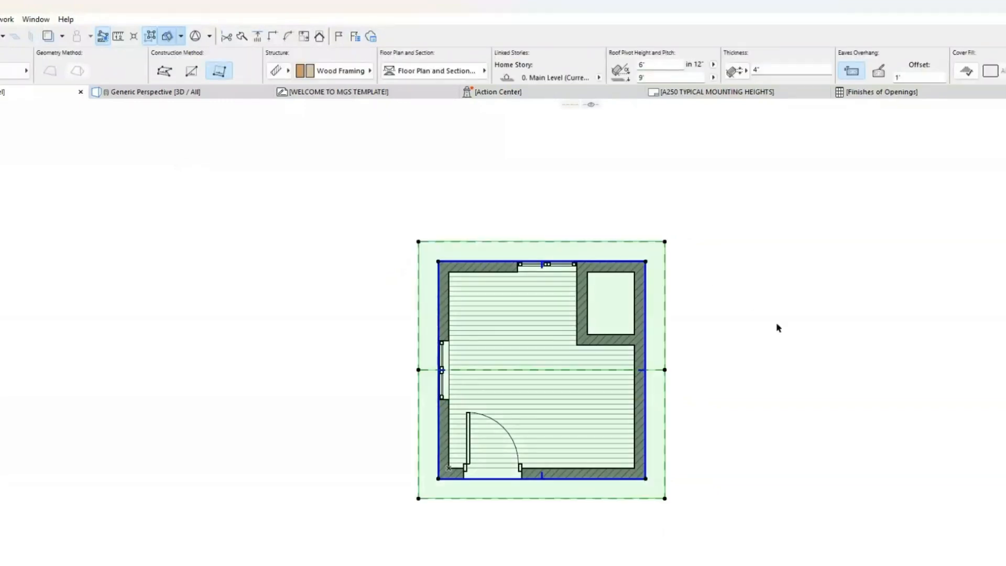
key(Delete)
Step: Draw a rotated rectangular hip roof with its baseline along the left outer wall, extended to the lower-right outer corner
click(217, 71)
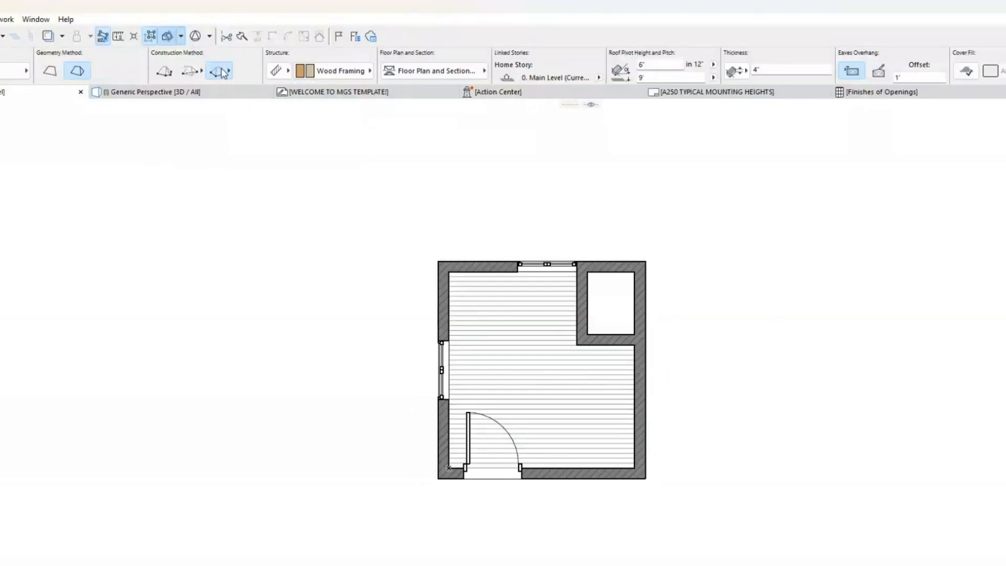
click(231, 59)
click(439, 262)
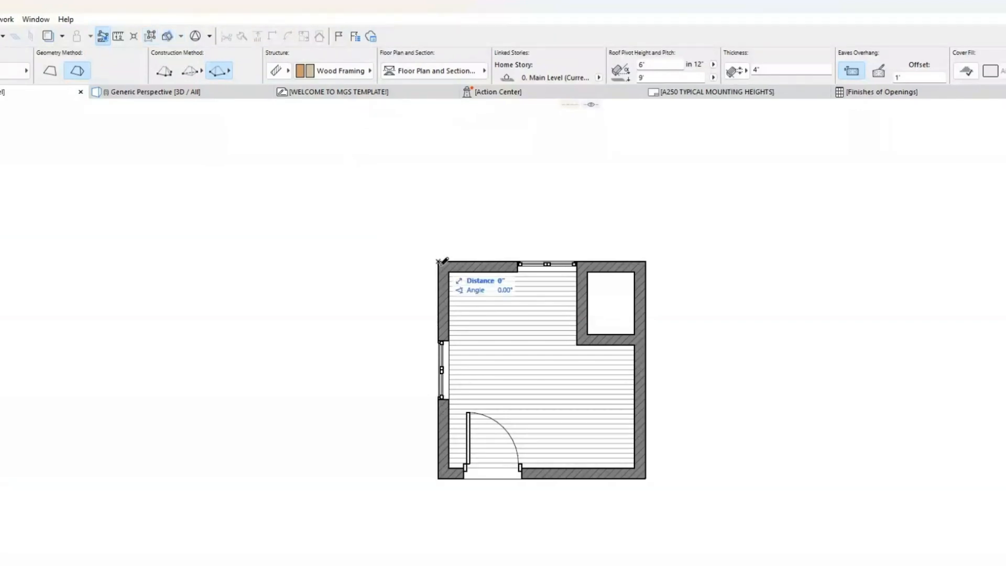
click(439, 478)
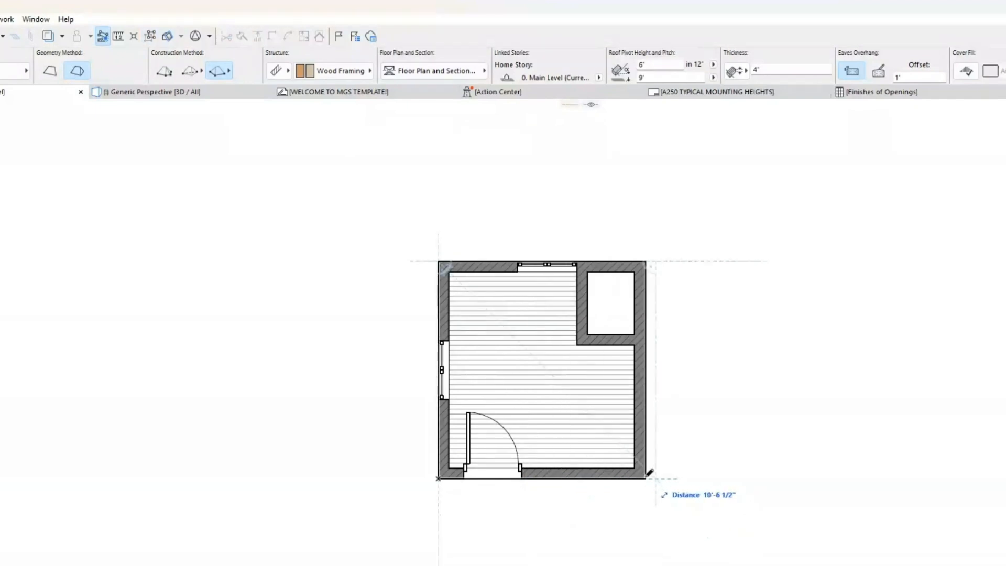
click(646, 478)
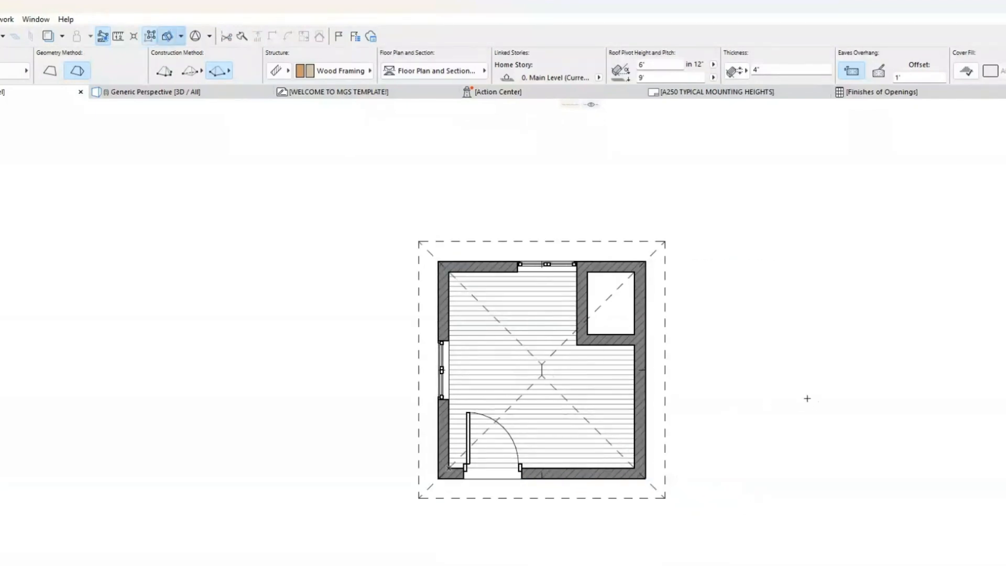
Step: Select the single-plane roof in 3D, express its pitch in degrees and keep its pivot height relative to the Home Story
click(197, 74)
click(199, 92)
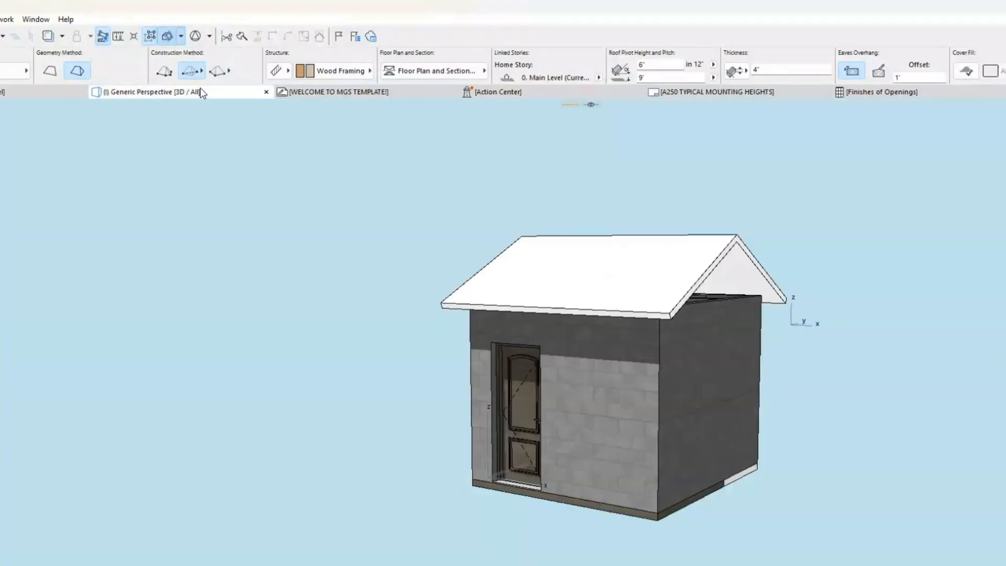
click(670, 309)
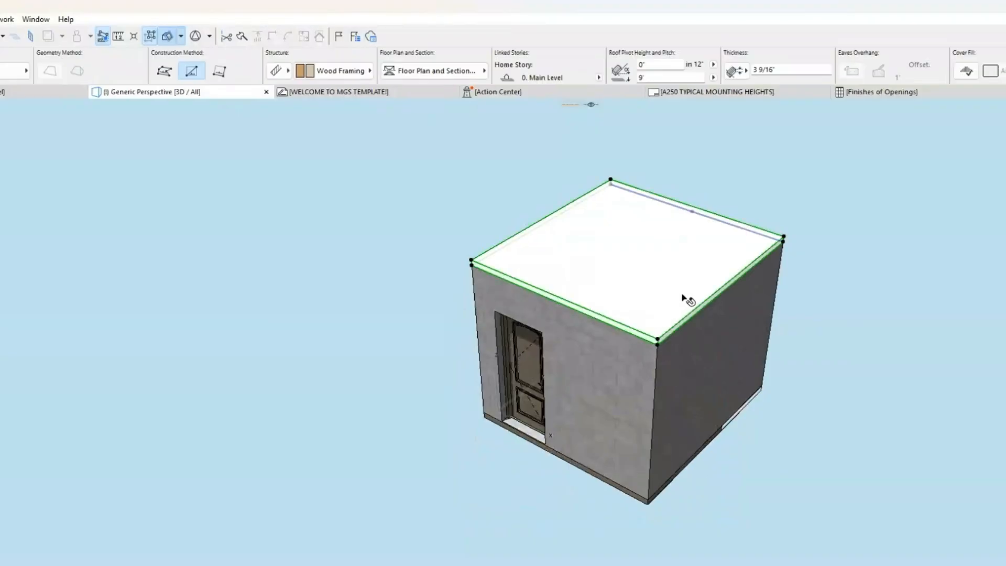
click(714, 65)
click(733, 65)
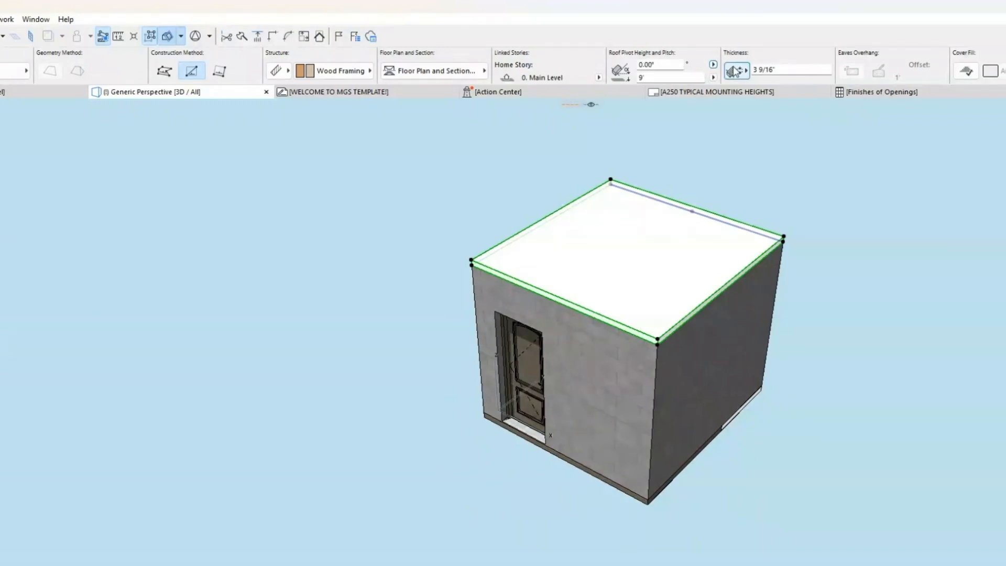
click(714, 77)
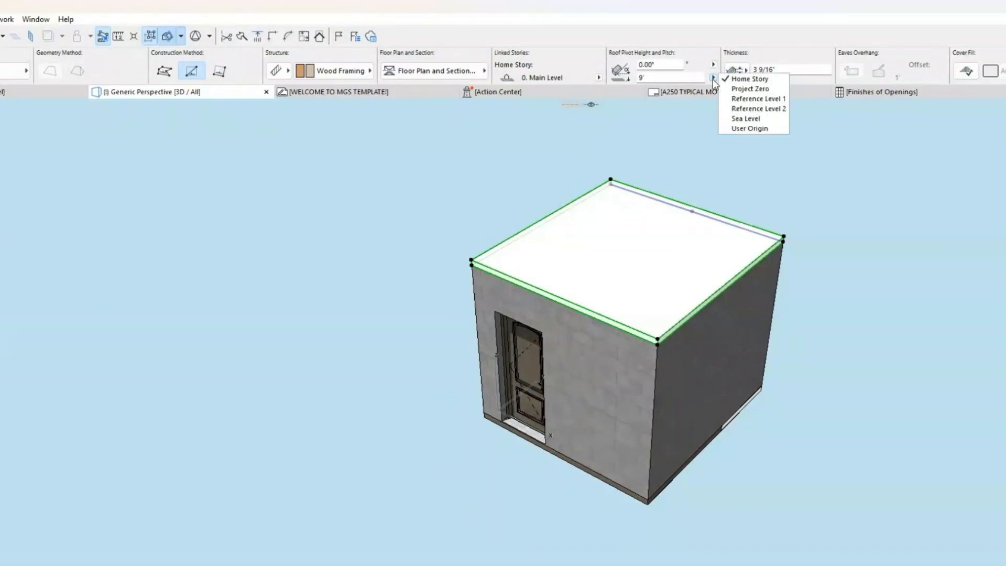
click(713, 78)
click(713, 78)
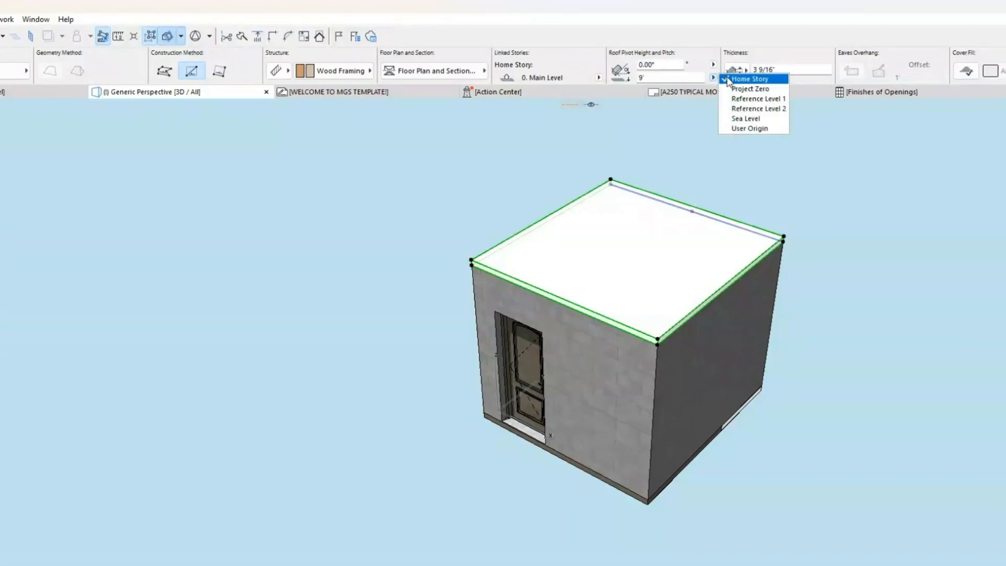
click(728, 80)
Step: Set the selected single-plane roof's pitch to 17 degrees and view the sloped roof from a lower angle
drag(669, 65, 601, 64)
text(1)
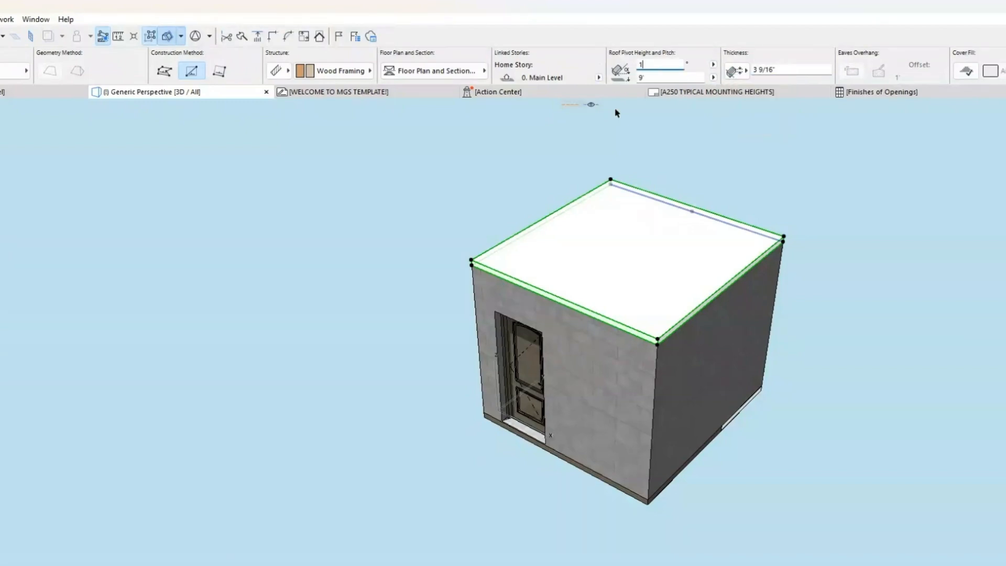
text(7)
key(Return)
key(Escape)
shift+middle_drag(898, 319, 842, 253)
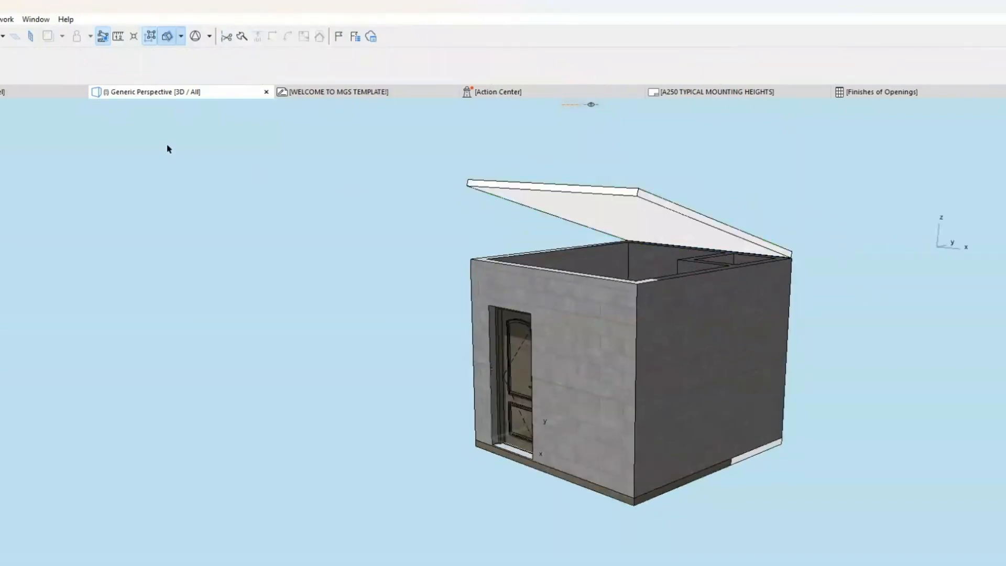
Step: Return to the Main Level floor plan and delete the sloped rectangular single-plane roof
click(42, 92)
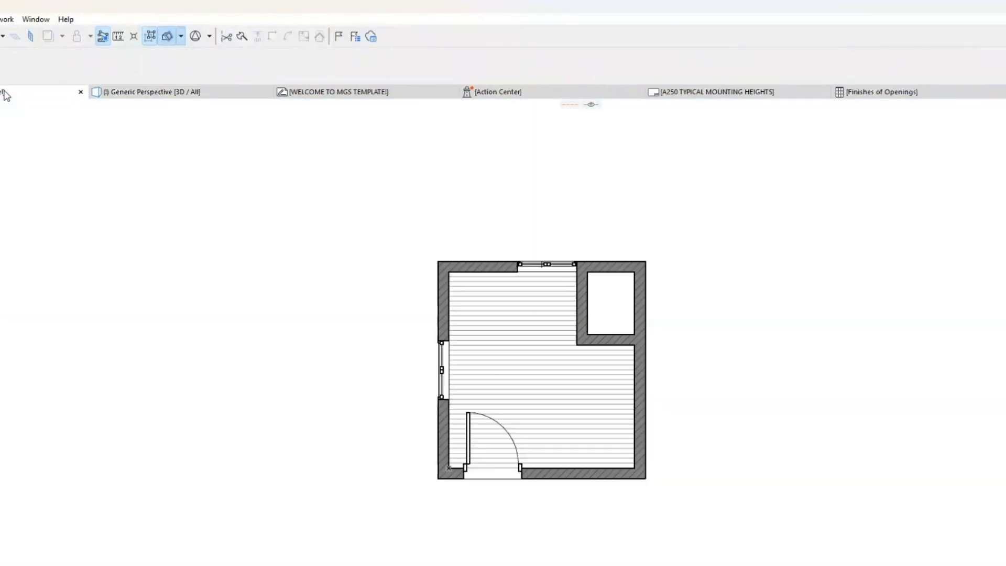
click(473, 478)
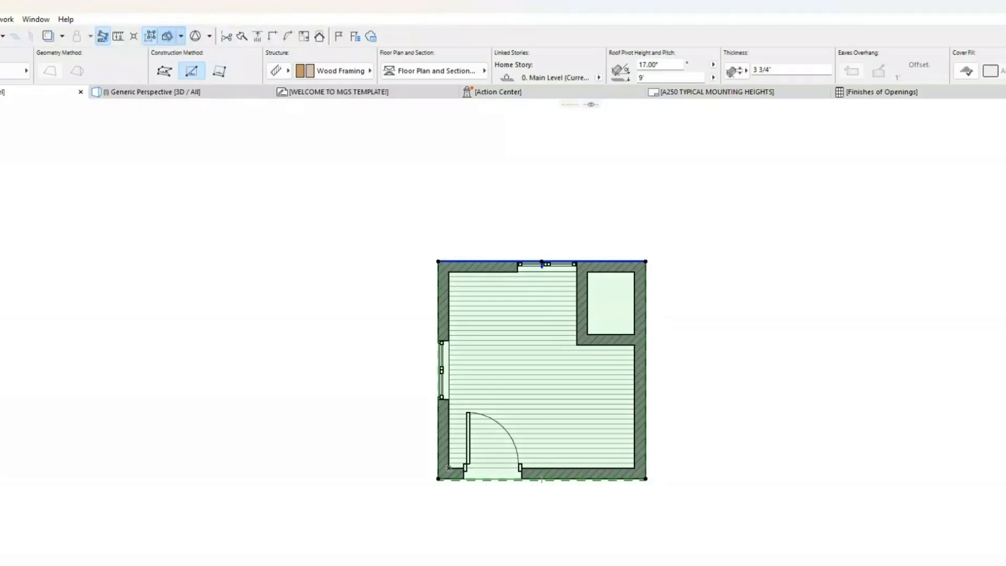
key(Escape)
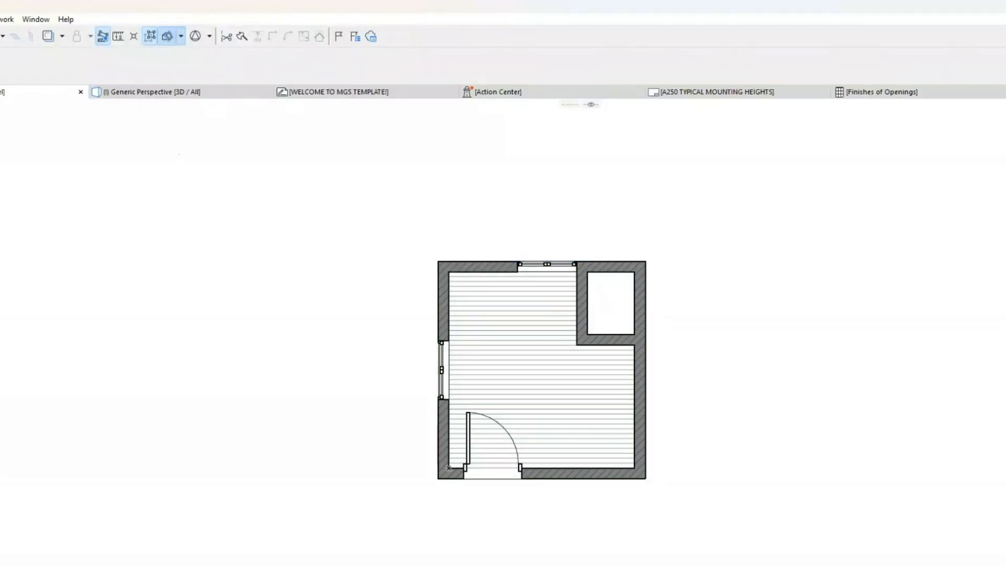
Step: Draw a polygonal single-plane roof through the four outer wall corners, with its pivot line along the left wall and rising toward the right
click(2, 153)
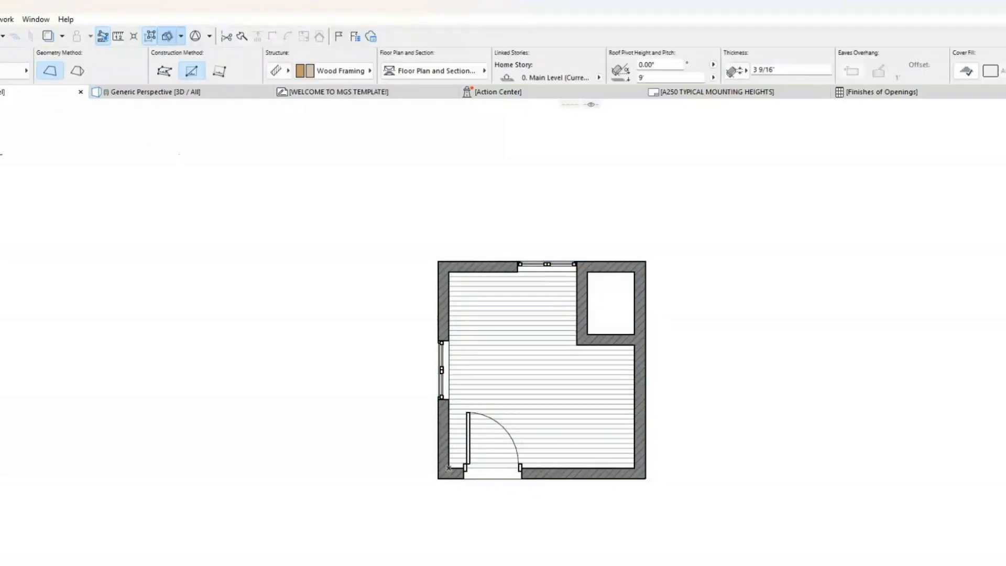
click(164, 73)
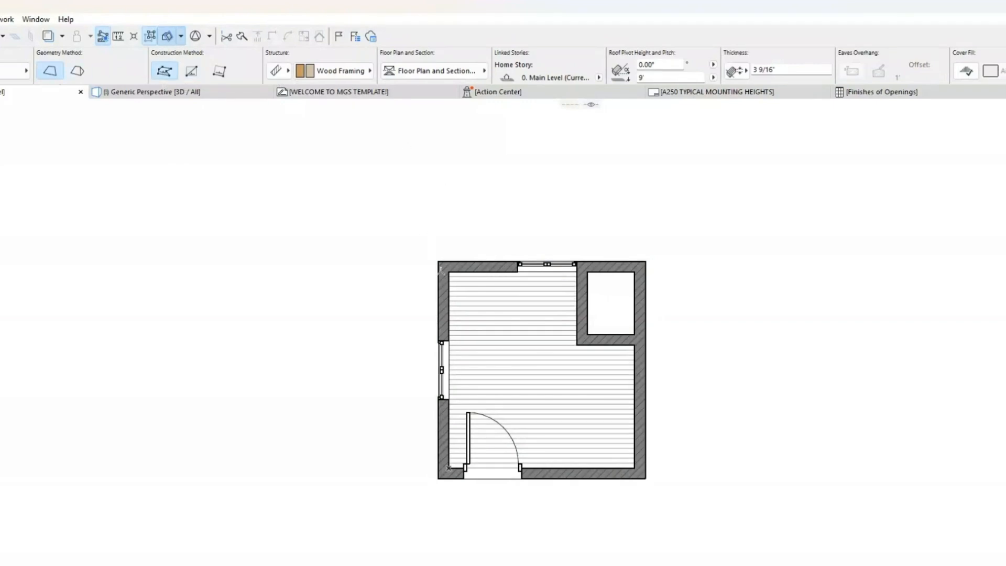
click(438, 261)
click(443, 475)
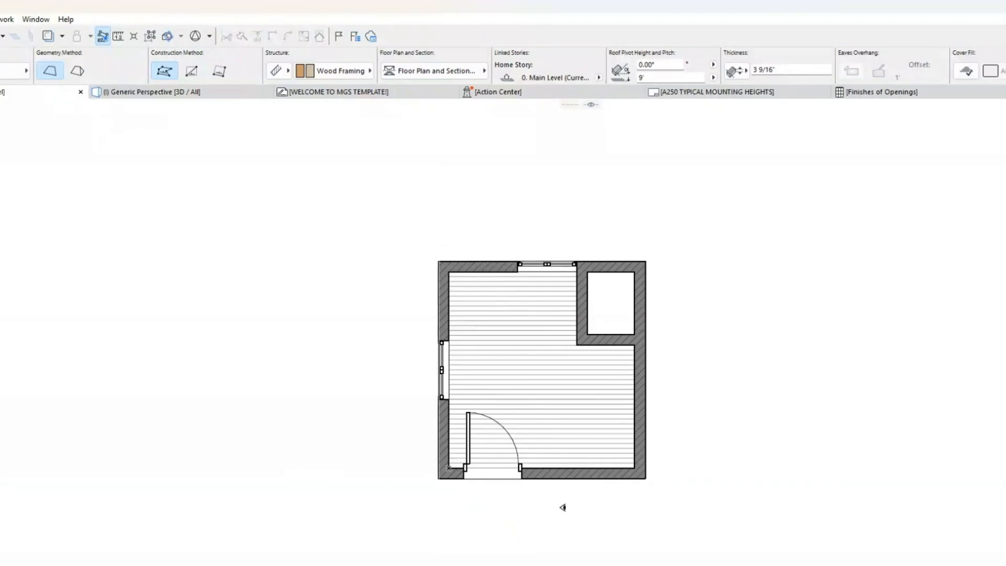
click(439, 478)
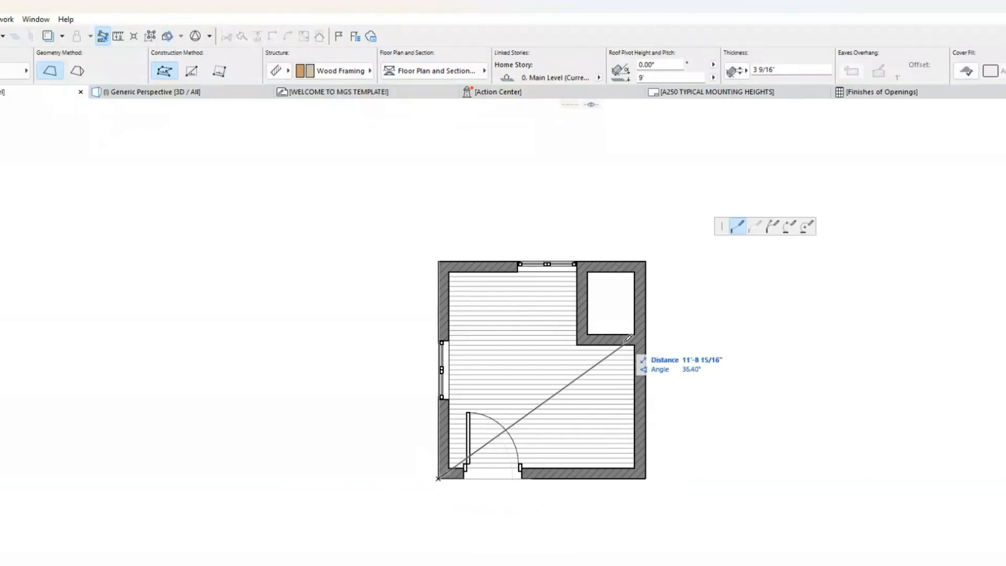
click(645, 261)
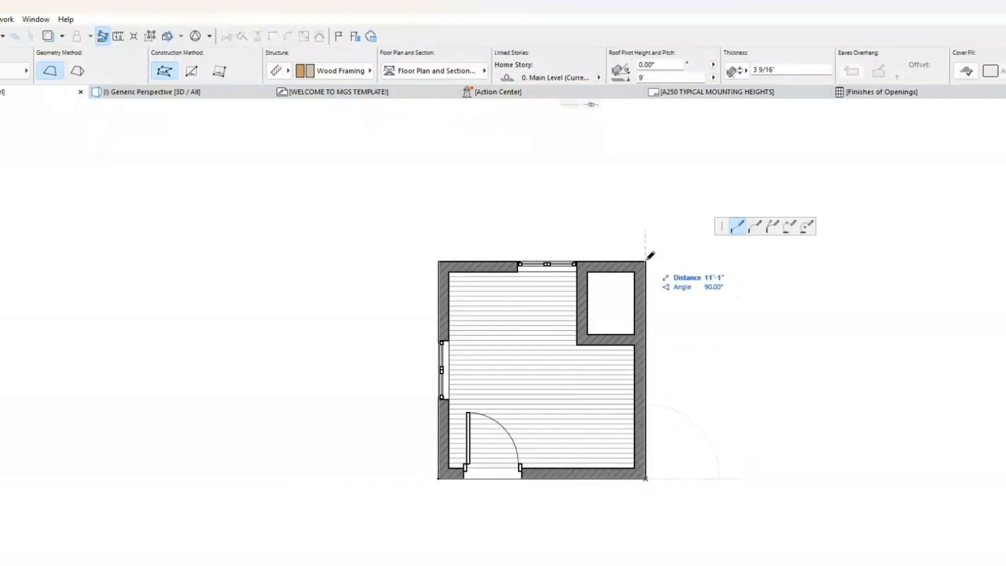
click(438, 261)
click(440, 478)
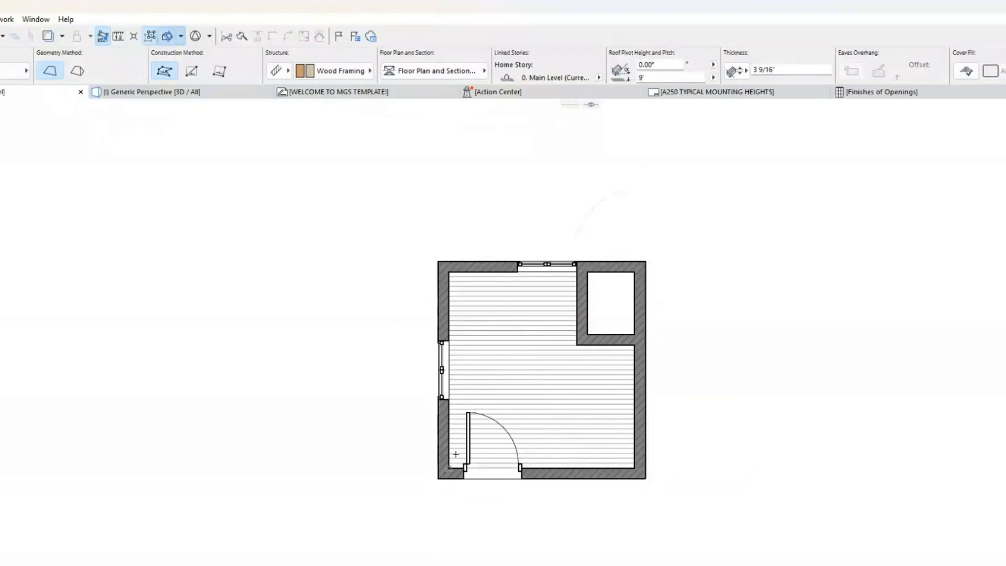
Step: Display the building in 3D and set the polygonal single-plane roof's pitch to 17 degrees
click(241, 96)
shift+middle_drag(562, 355, 700, 341)
click(653, 264)
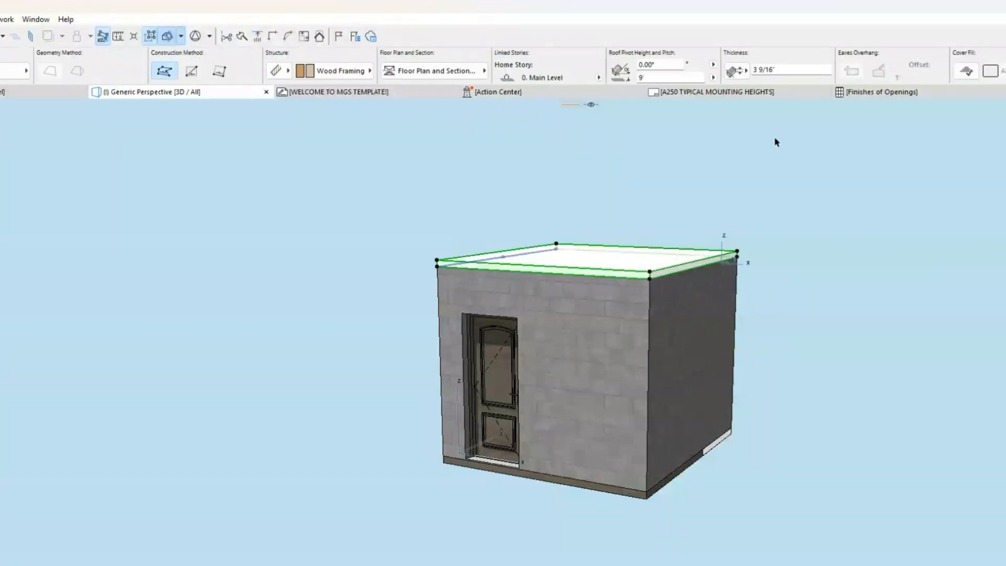
click(659, 65)
text(17)
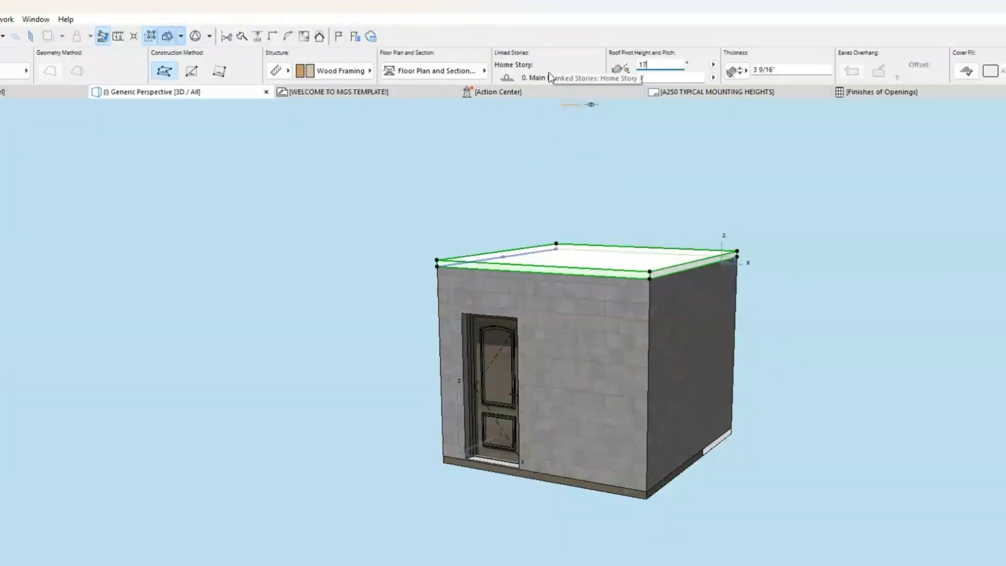
key(Return)
click(660, 237)
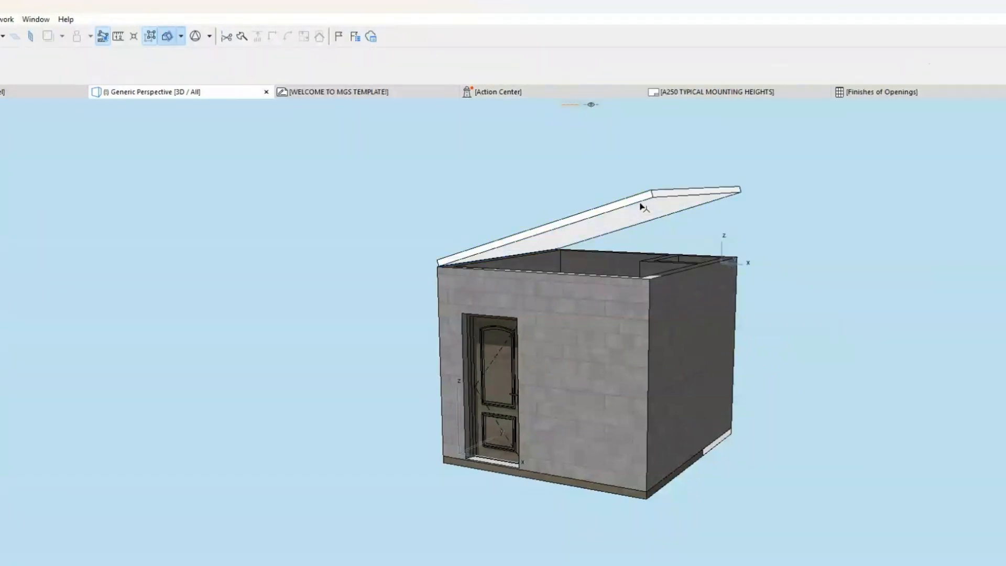
click(638, 217)
click(383, 228)
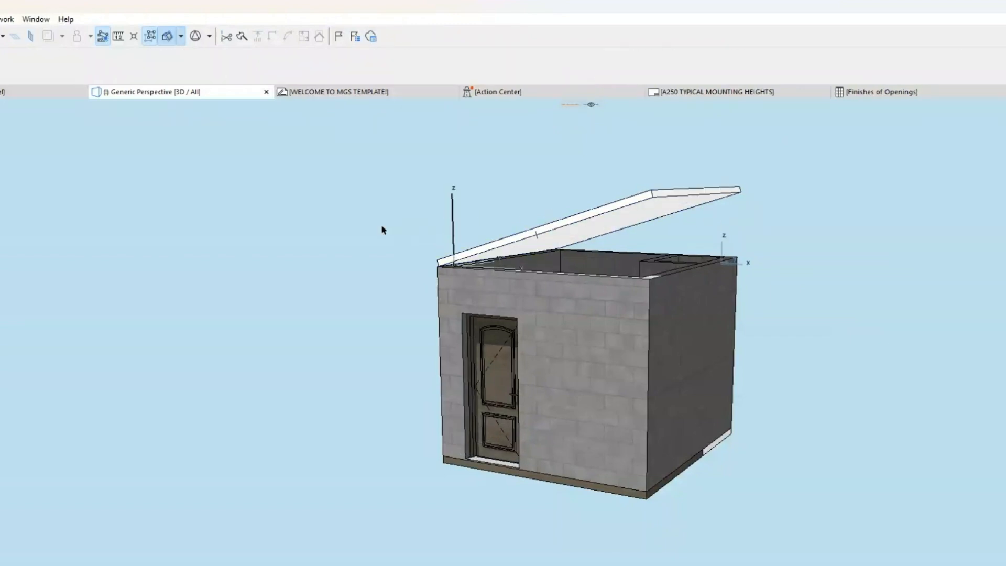
Step: Return to the Main Level floor plan and delete the polygonal single-plane roof
click(4, 93)
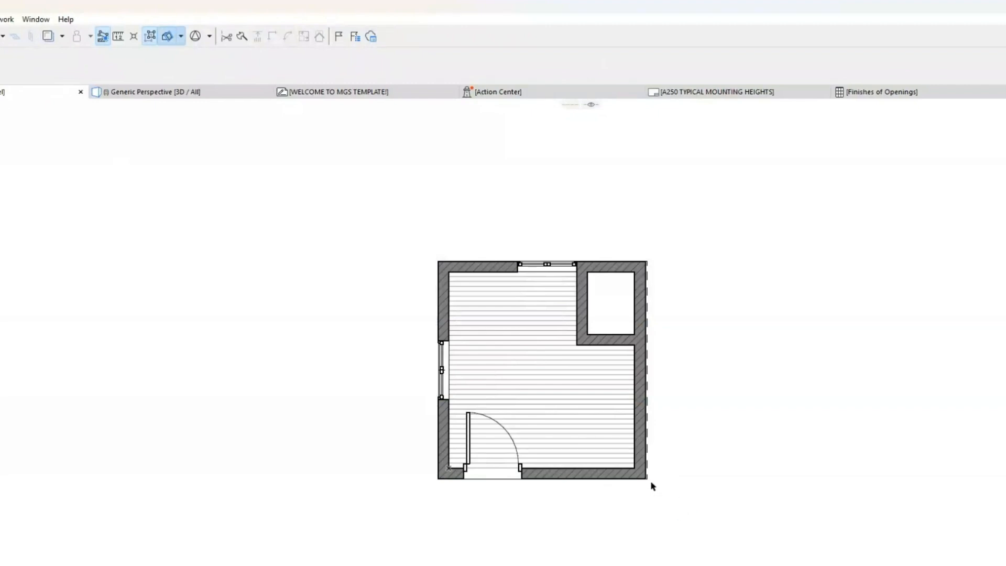
scroll(649, 482, up, 3)
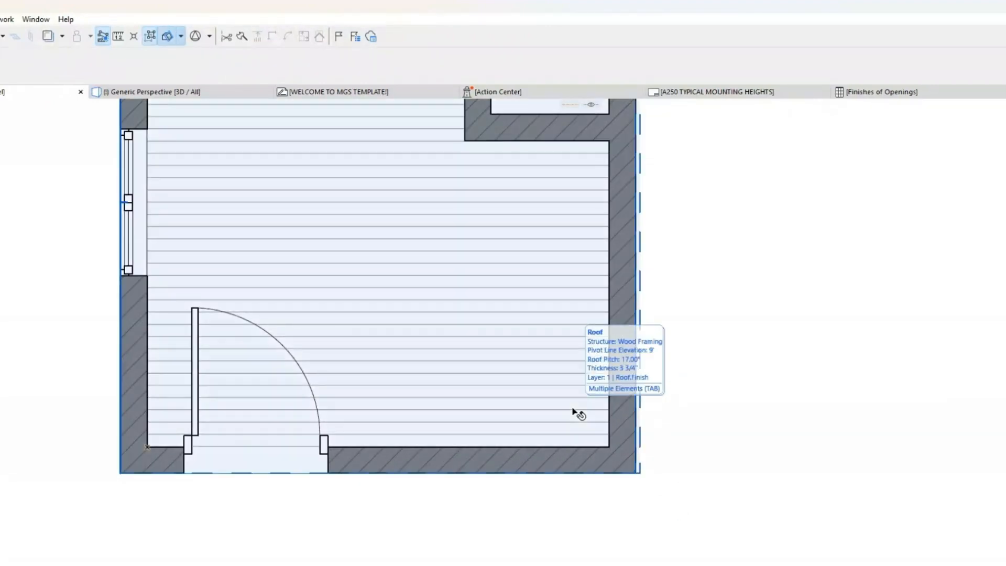
click(577, 413)
scroll(614, 444, down, 3)
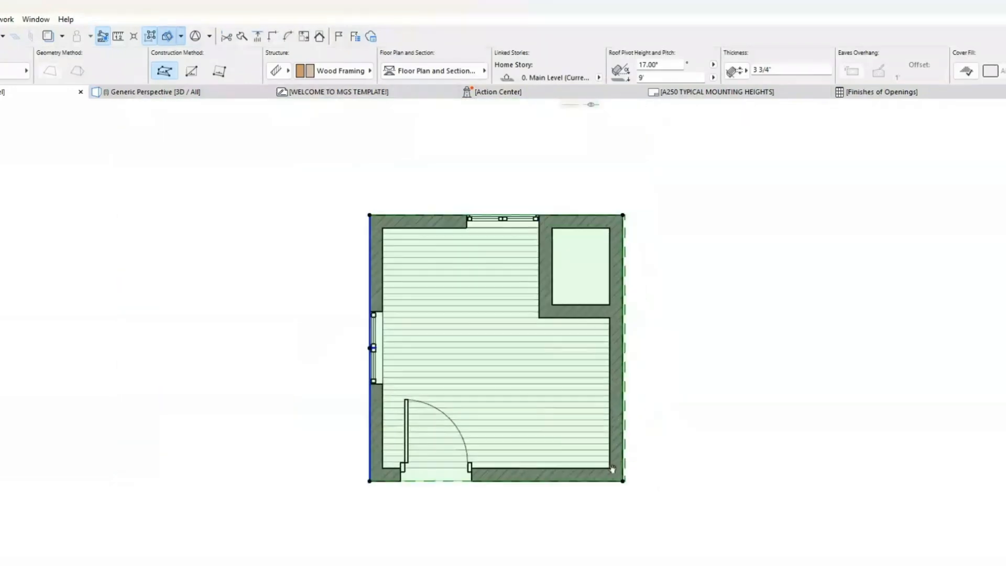
click(684, 448)
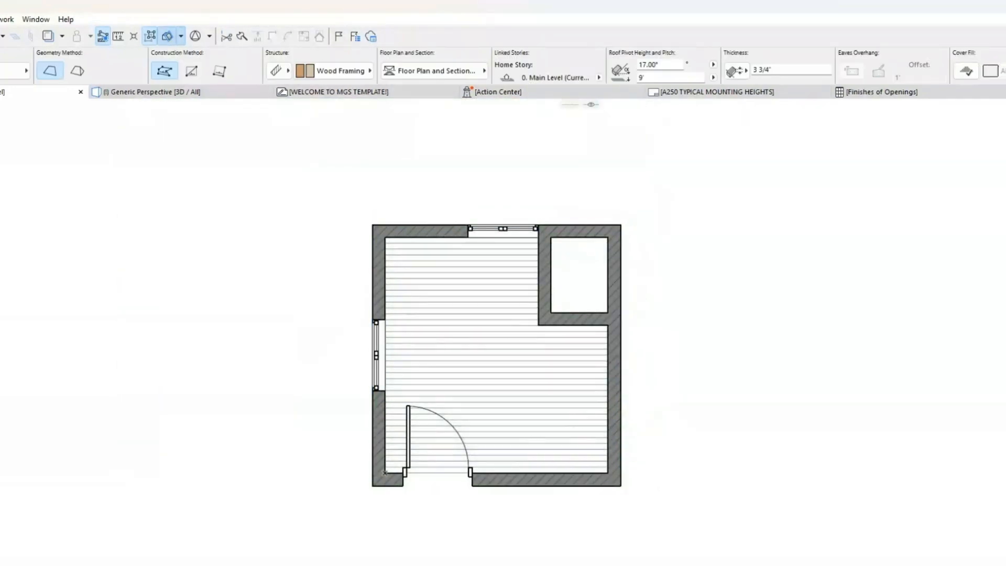
Step: Try to draw a single-plane roof with the rotated rectangle method, starting its pivot line along the upper wall in plan
click(217, 68)
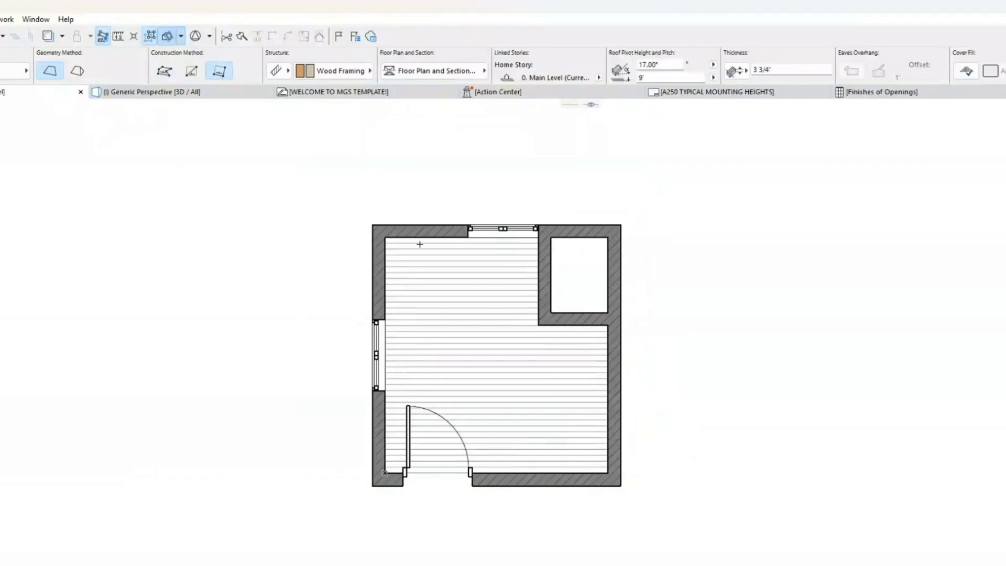
click(376, 223)
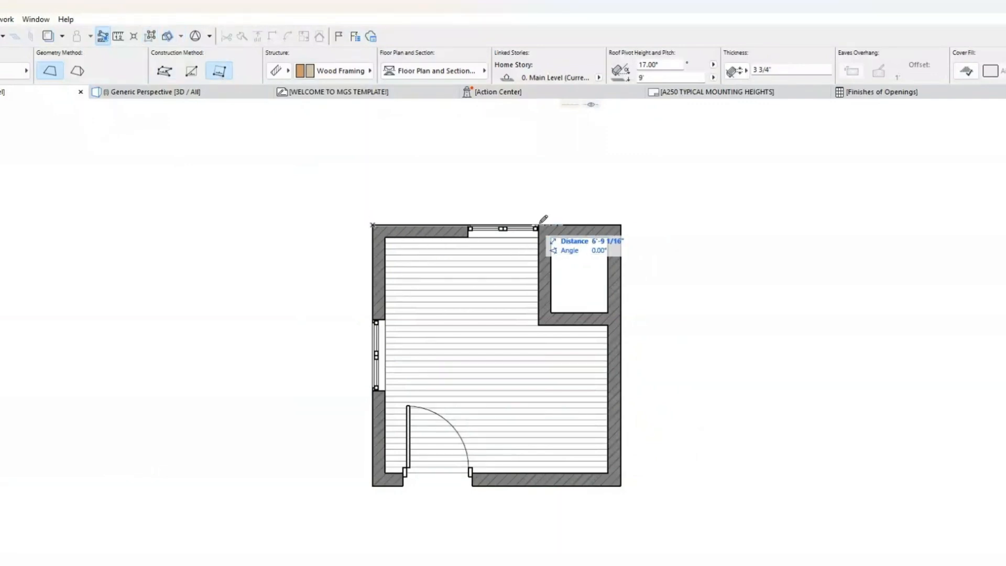
click(622, 218)
click(622, 225)
click(622, 487)
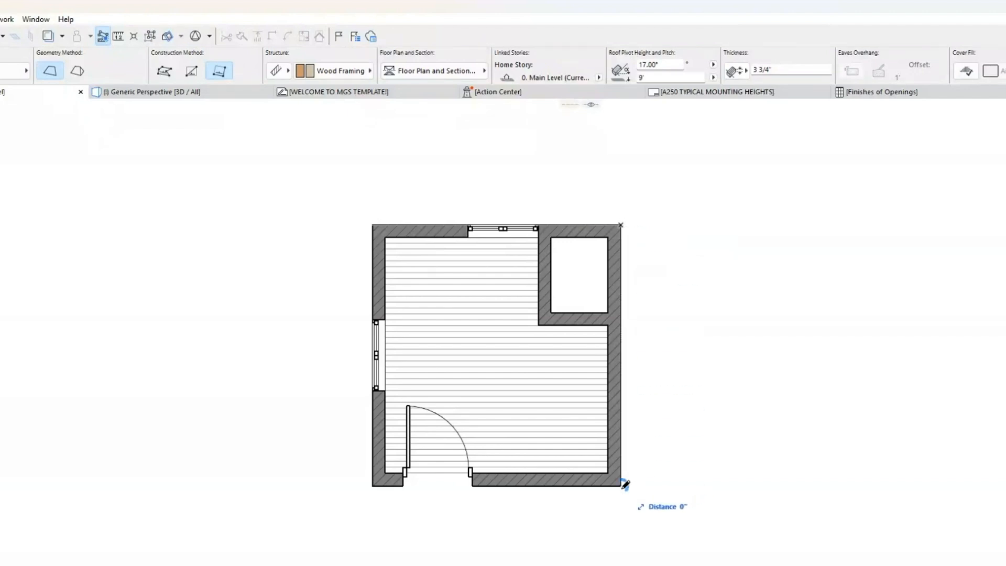
click(622, 487)
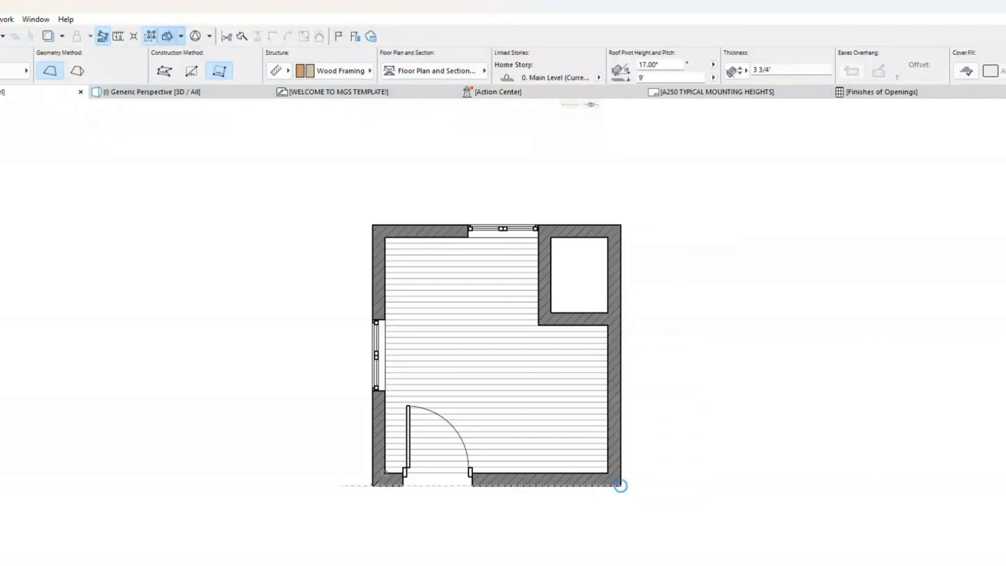
Step: Draw a rotated rectangular single-plane roof over the outer wall corners, with its pivot line along the left wall and rising toward the right
click(373, 486)
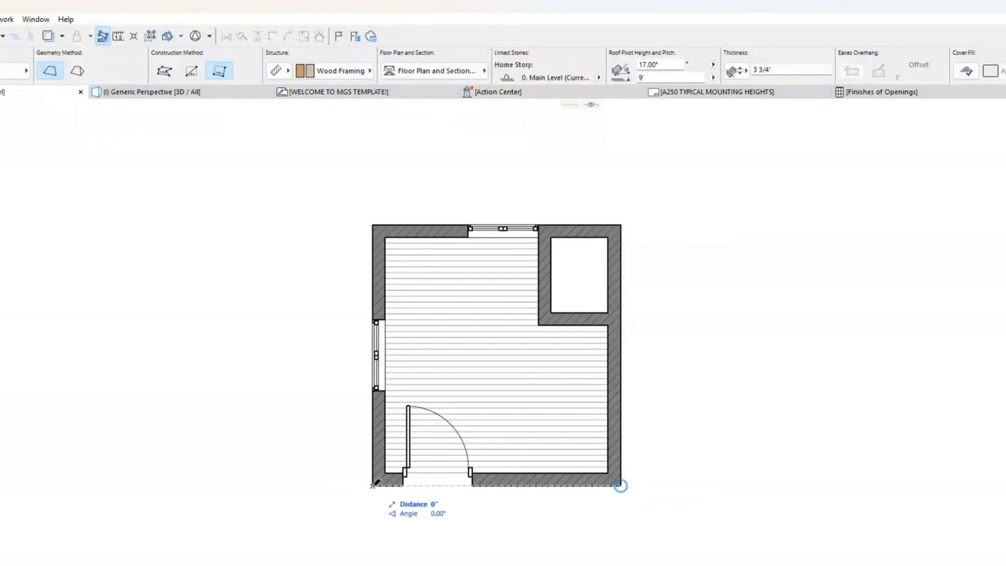
click(372, 225)
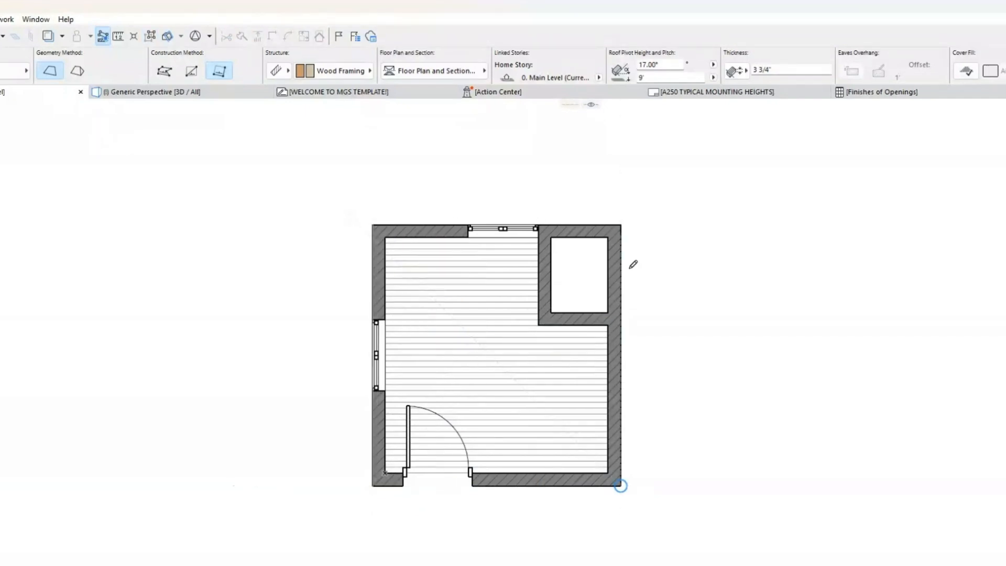
click(373, 226)
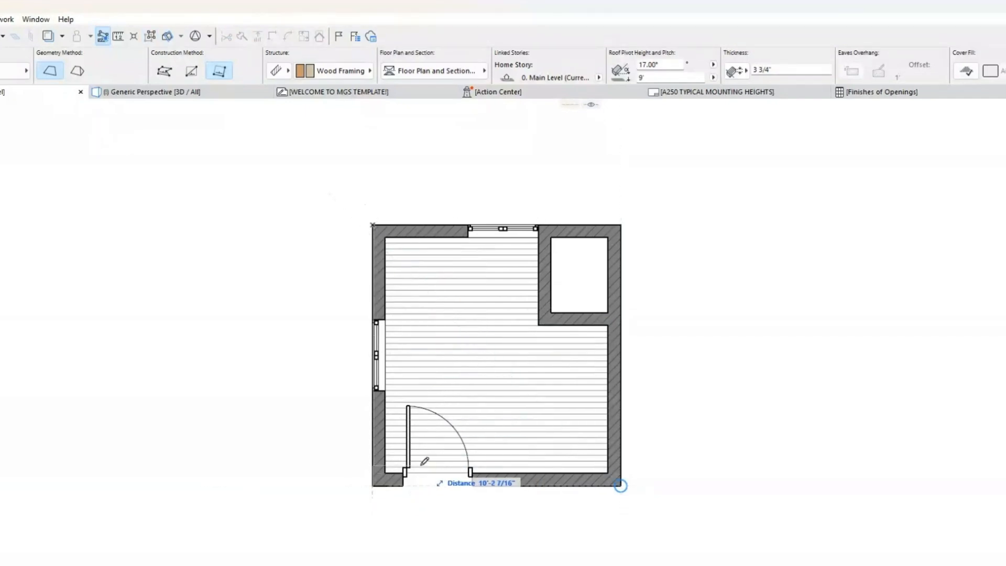
click(373, 486)
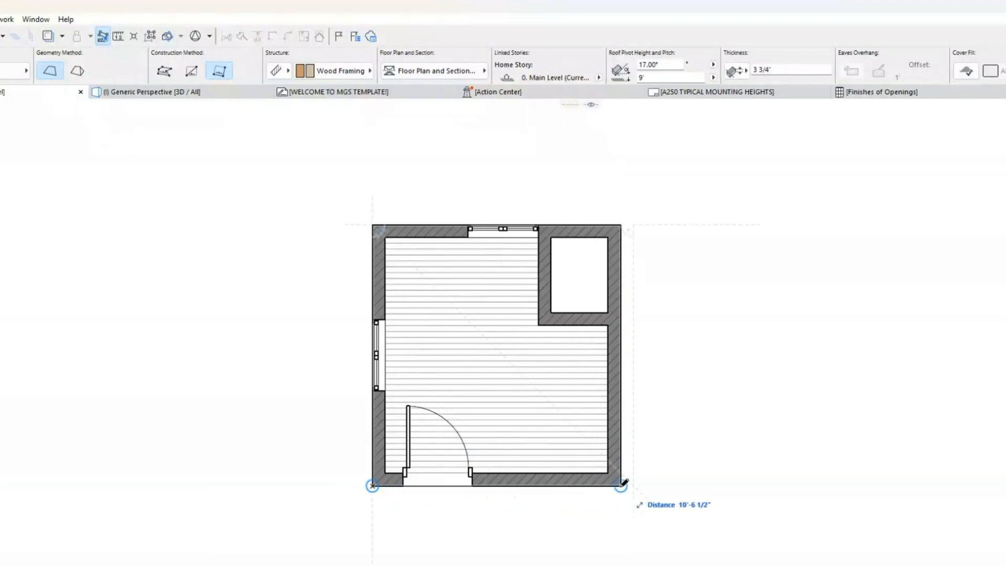
click(622, 485)
Step: Display the building in 3D and inspect the rotated rectangular roof's slope from above
click(222, 96)
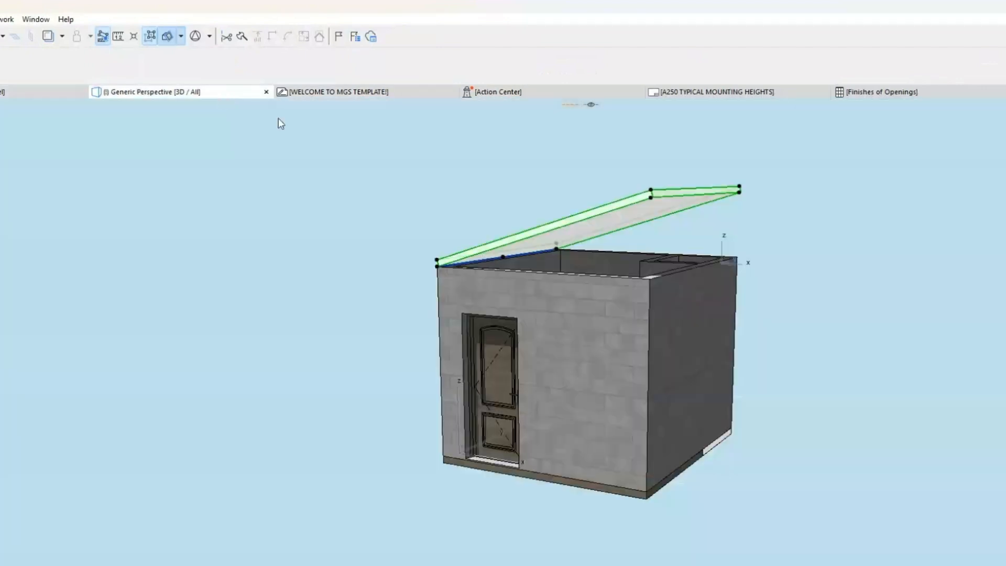
shift+middle_drag(585, 304, 576, 382)
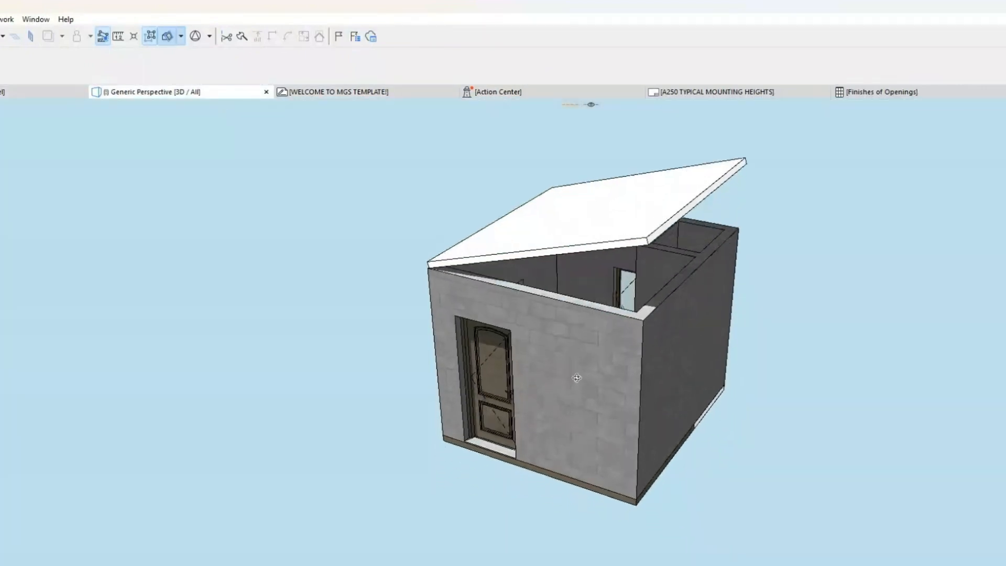
click(639, 241)
key(Escape)
Step: Return to the Main Level floor plan and delete the rotated rectangular single-plane roof
click(52, 91)
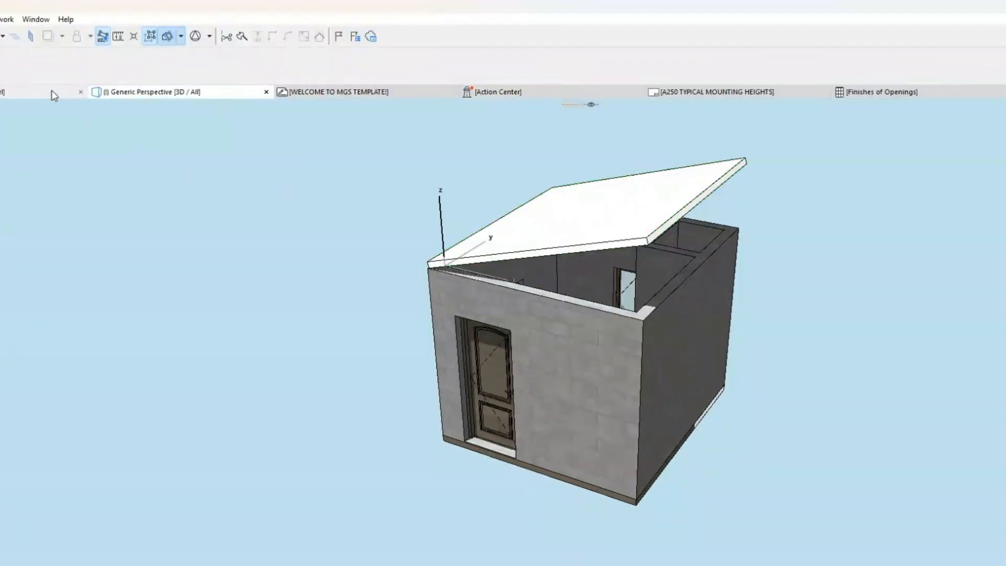
click(624, 486)
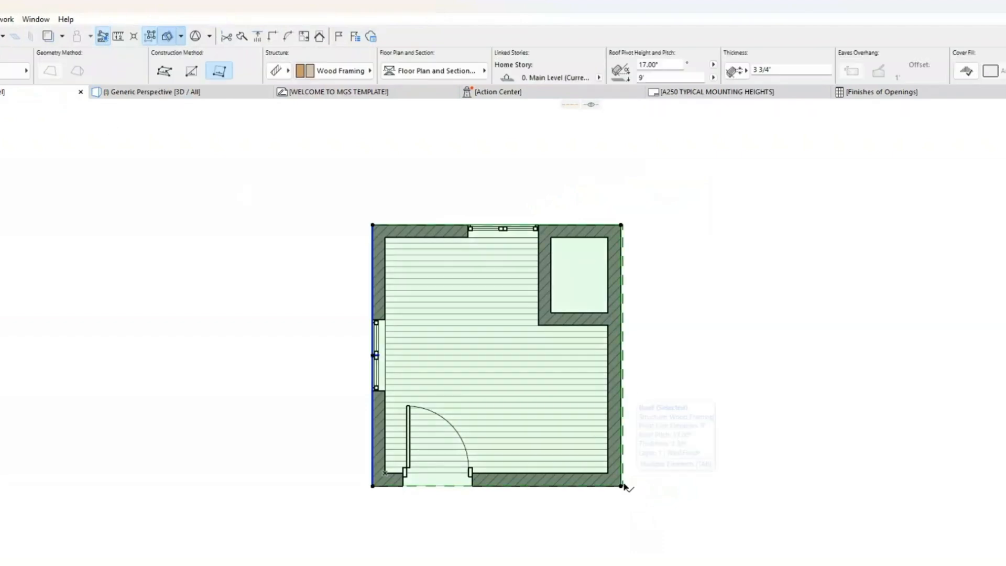
key(Escape)
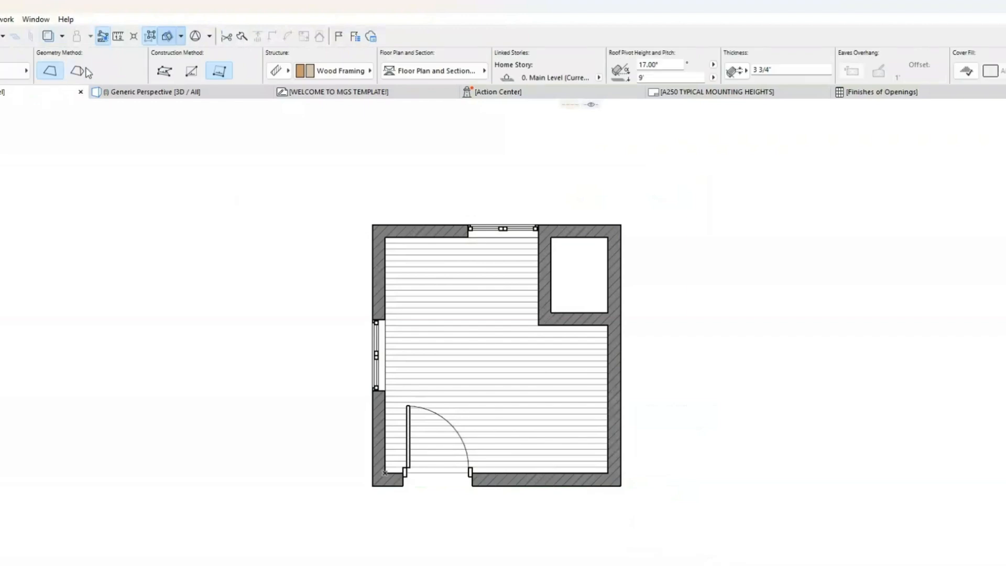
Step: In the roof default settings, browse the building material categories and set the roof's building material to Plywood Sheathing
middle_drag(500, 181, 461, 183)
key(ctrl+t)
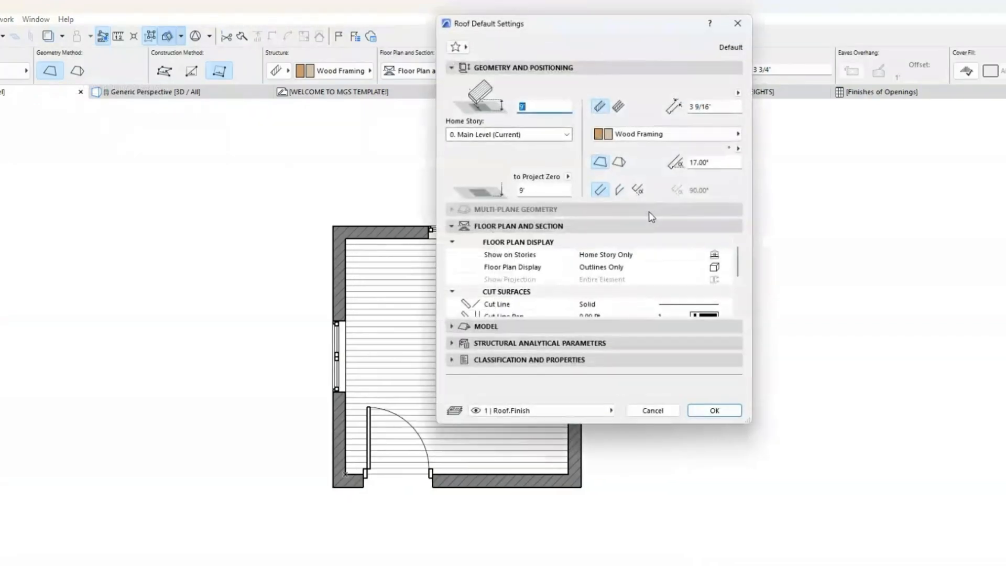
click(531, 327)
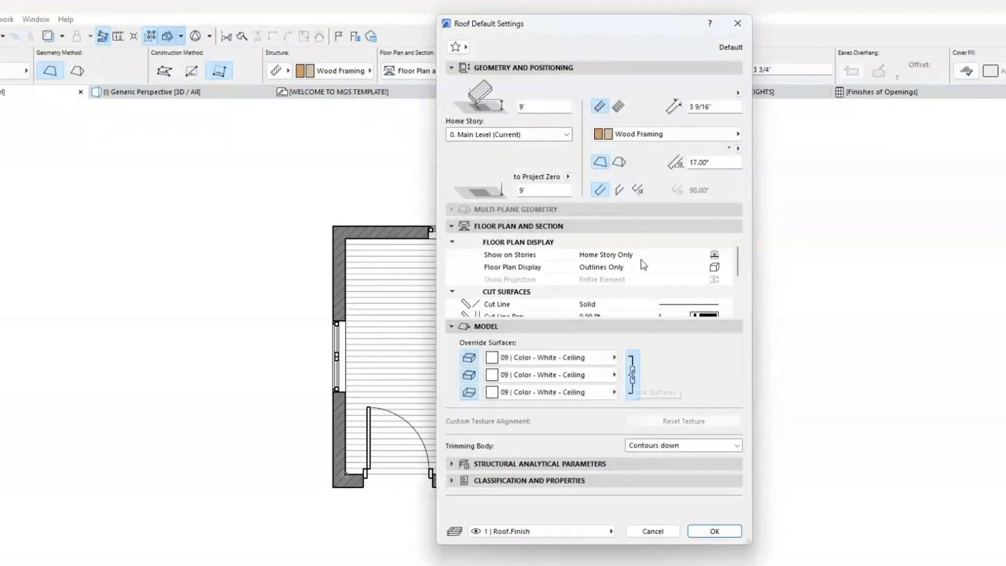
click(683, 140)
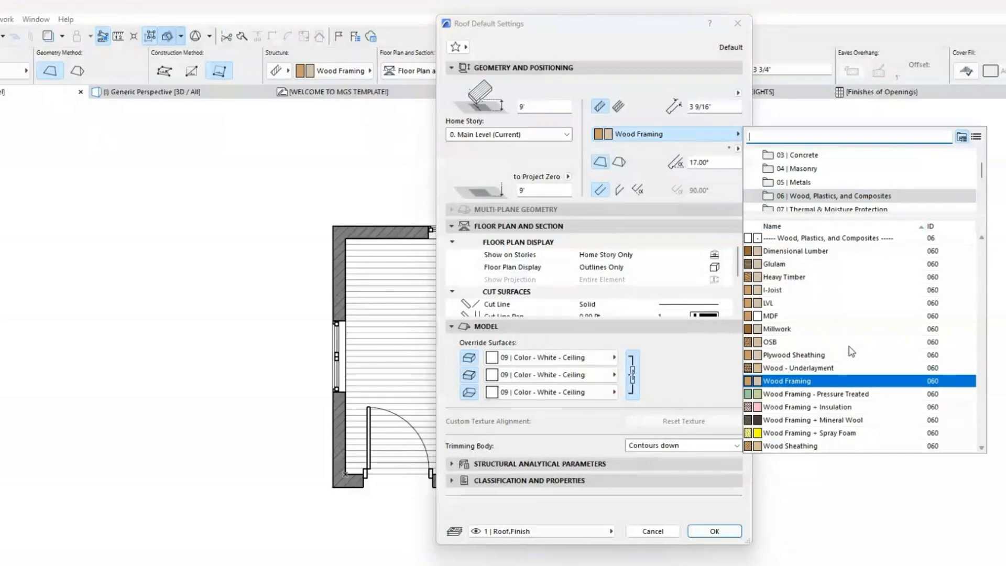
click(839, 155)
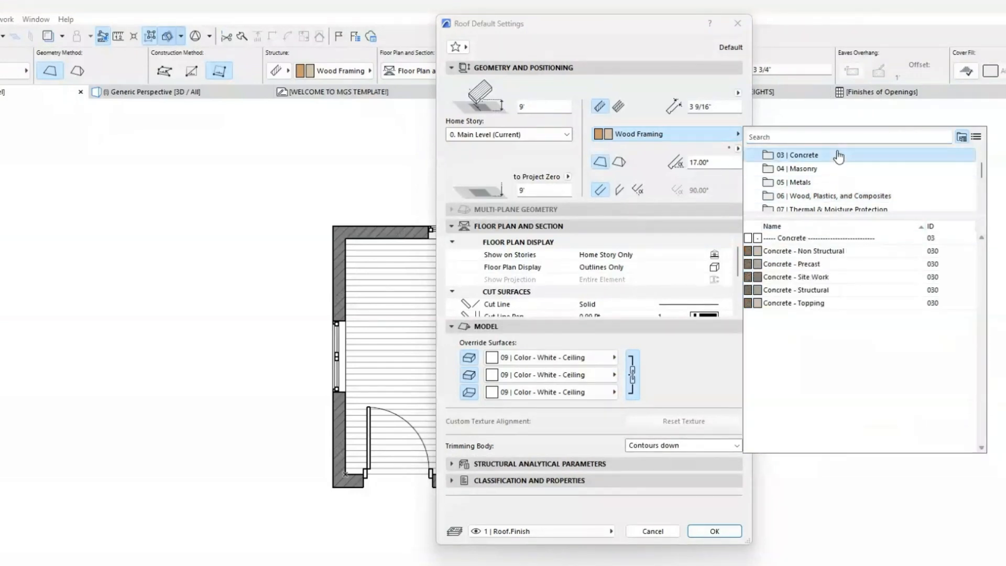
click(852, 169)
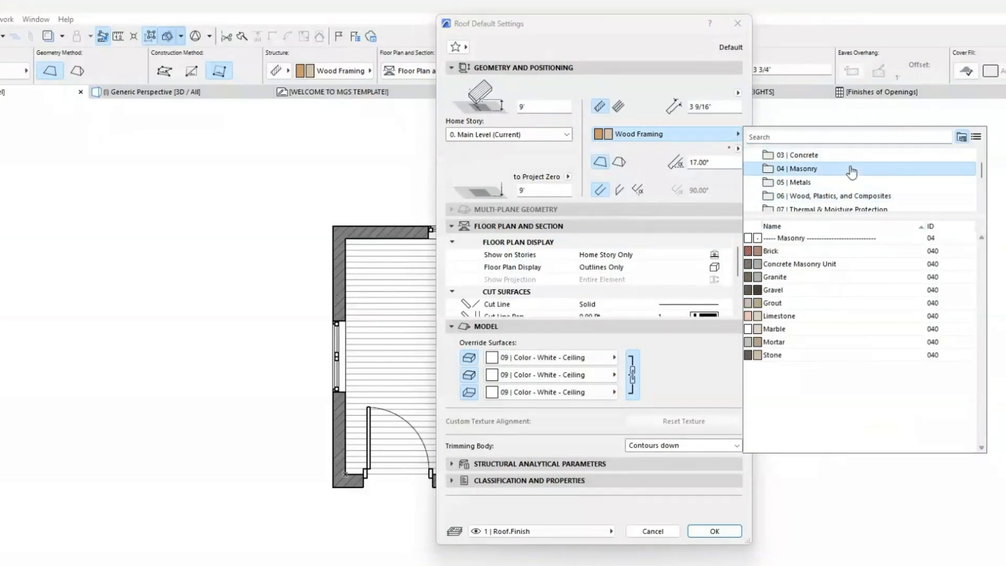
click(855, 182)
scroll(860, 168, down, 3)
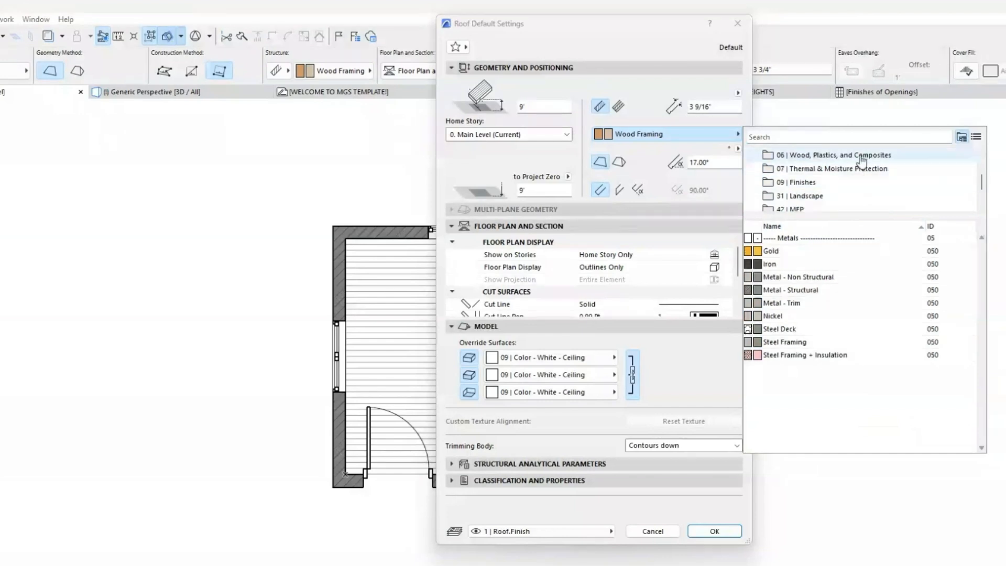
click(862, 157)
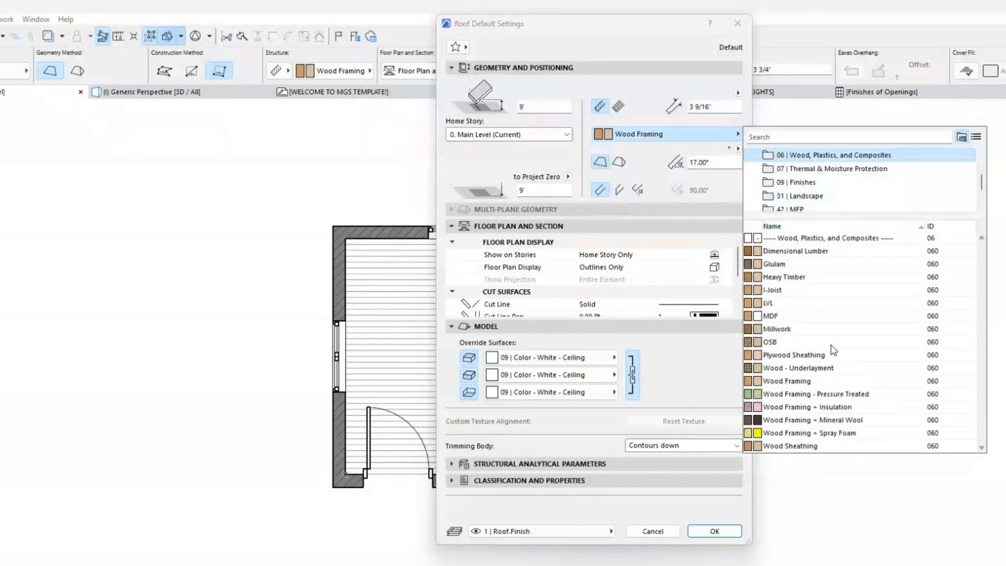
click(794, 355)
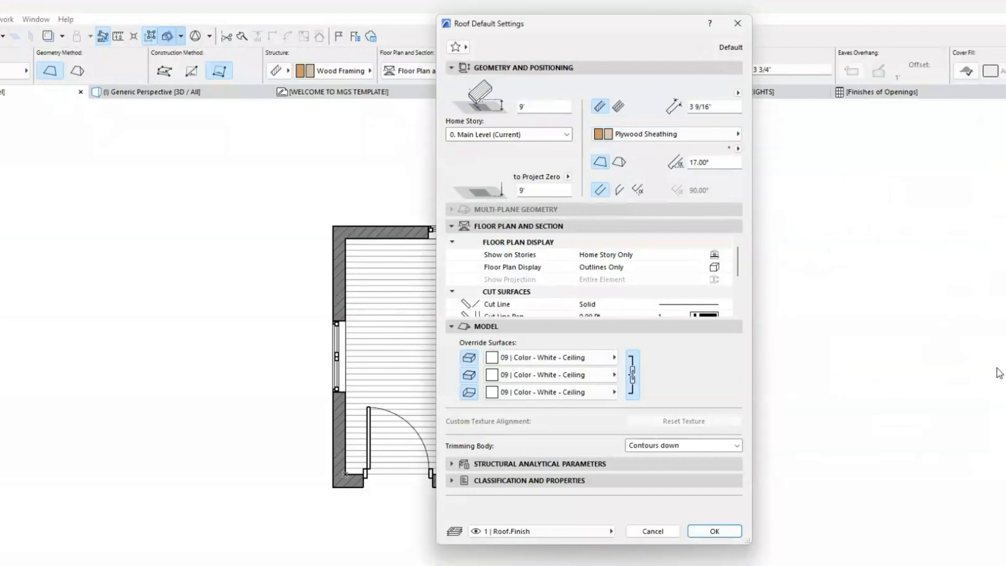
Step: Override the default roof's top surface with 07 | Shingle - Roofing - Designer Grade
click(601, 358)
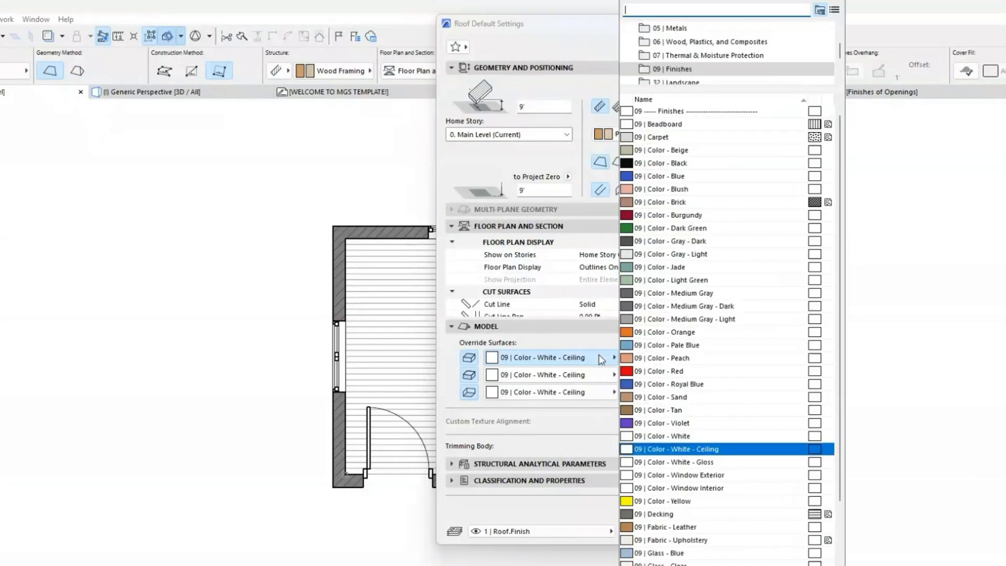
text(roof)
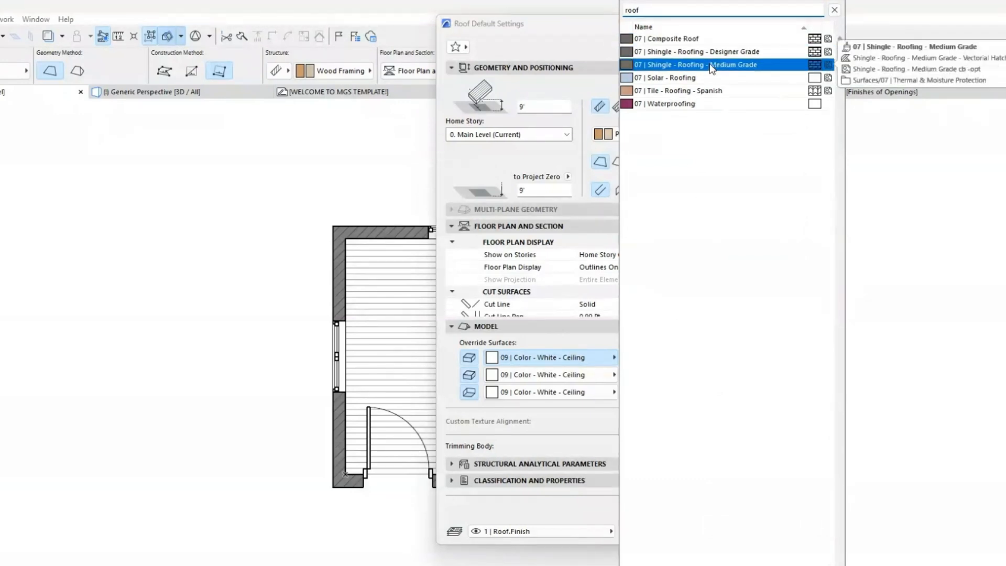
click(712, 52)
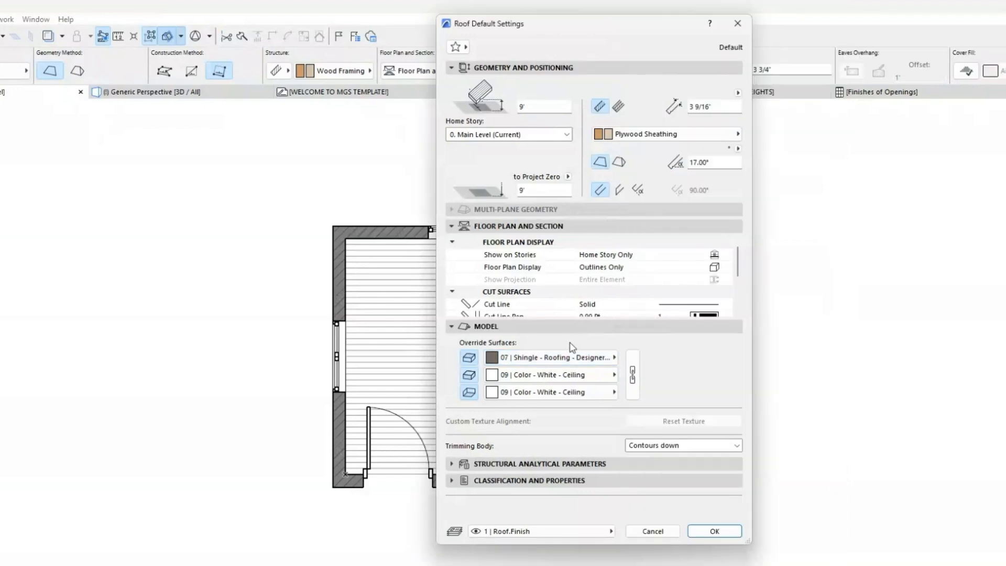
Step: Override the default roof's bottom surface with 06 | Wood - Trim and accept the roof settings
click(582, 399)
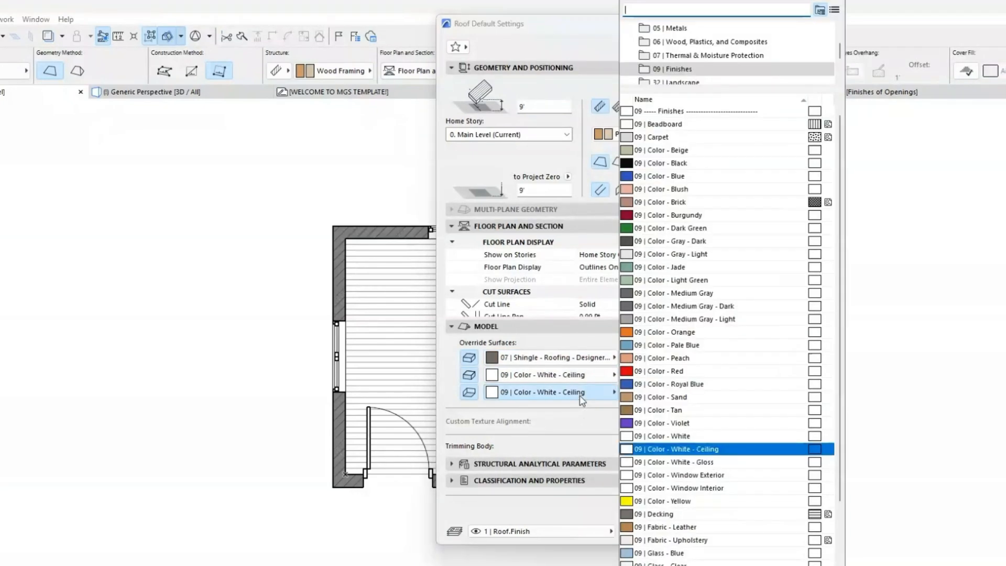
text(wood)
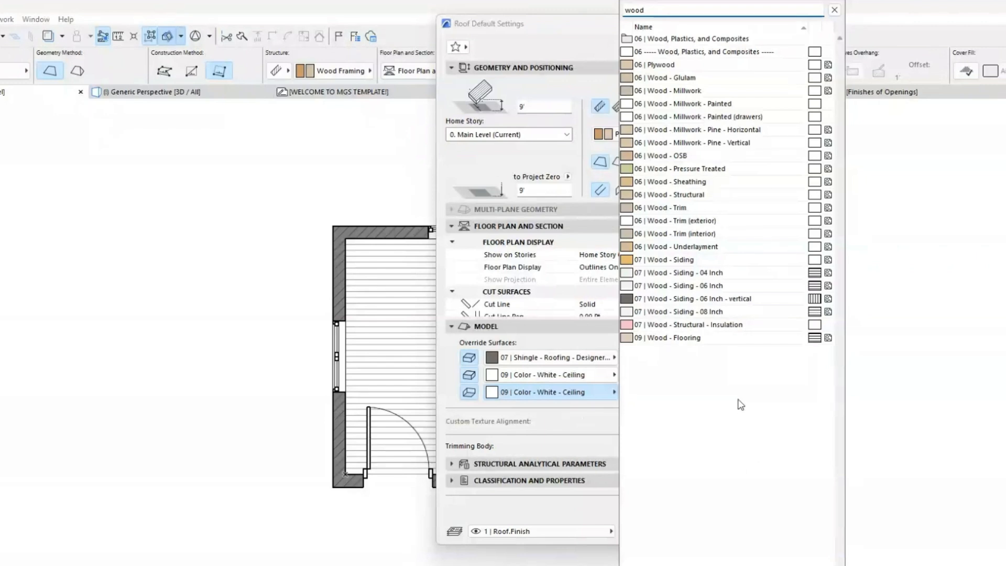
click(748, 213)
click(729, 532)
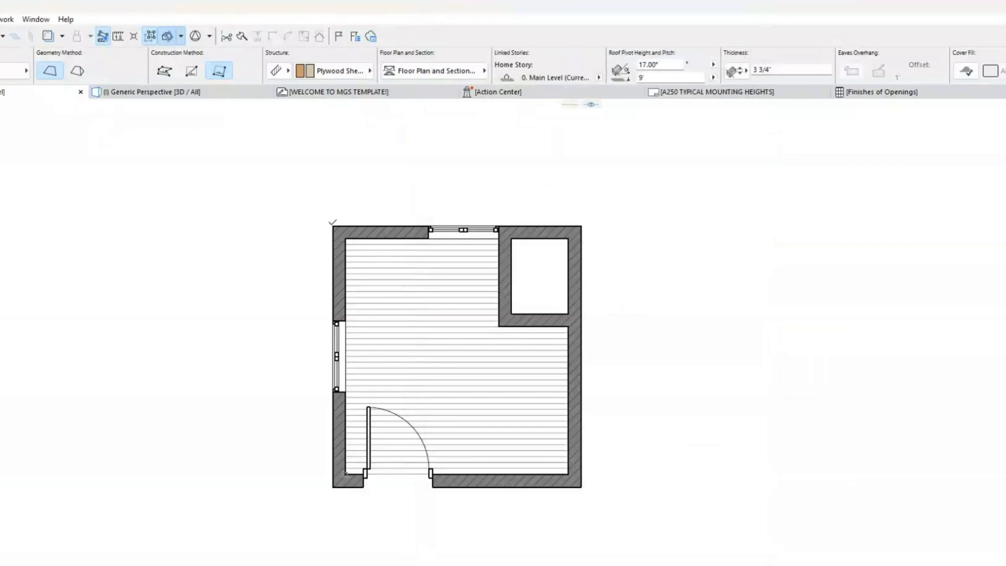
Step: Draw a rectangular single-plane roof over the outer wall corners, with its pivot line along the upper wall and rising toward the door wall
click(333, 225)
click(582, 226)
click(582, 251)
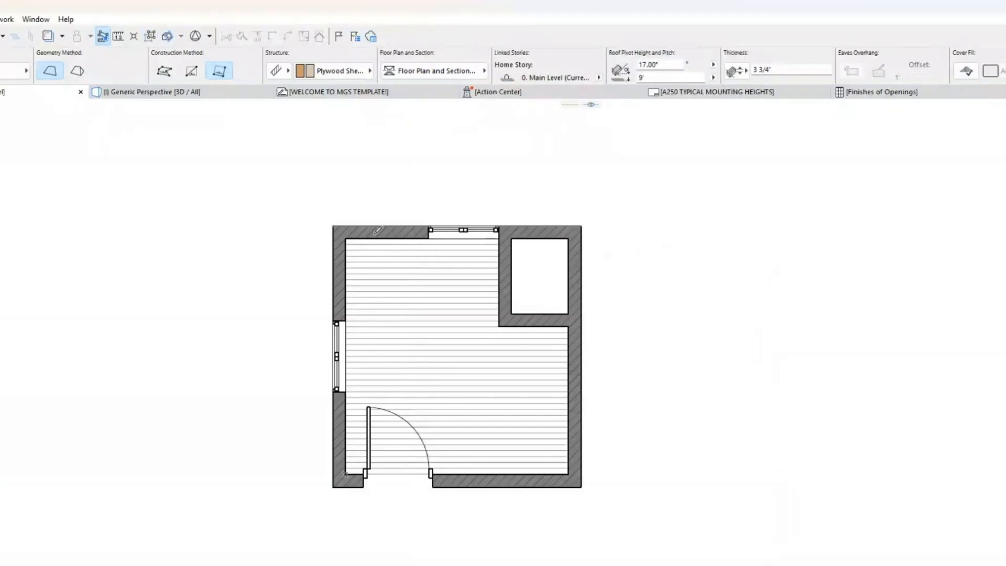
click(333, 226)
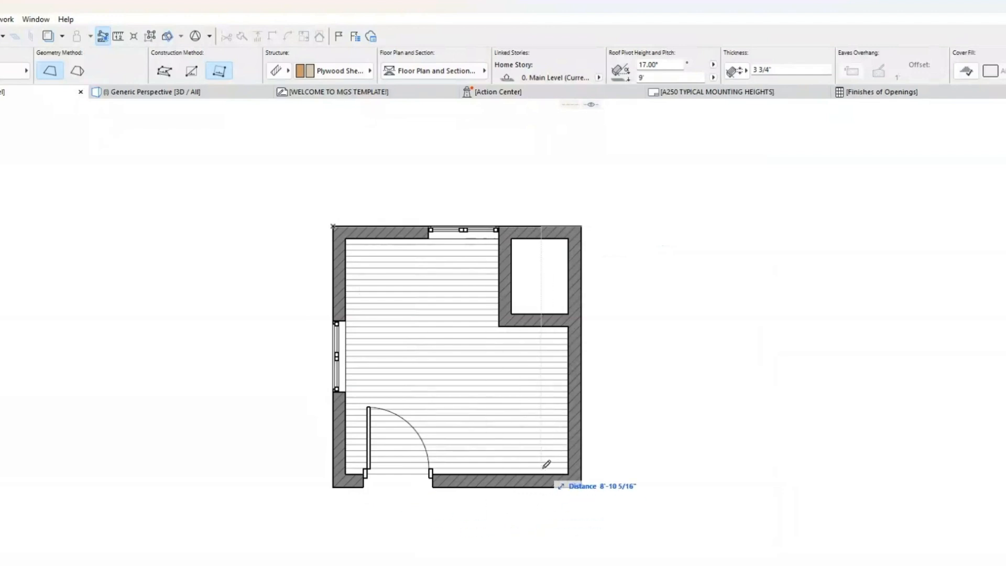
click(190, 72)
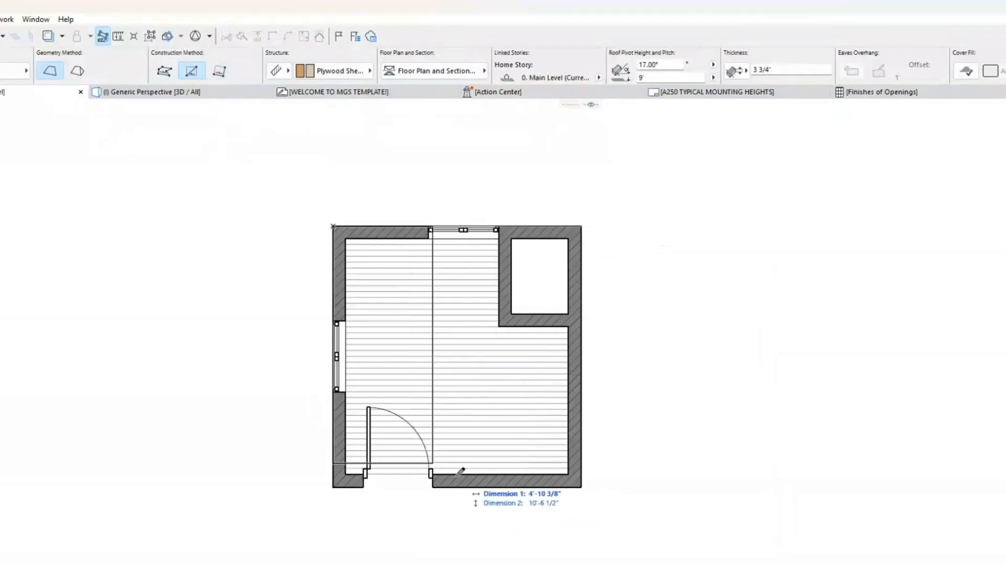
click(583, 486)
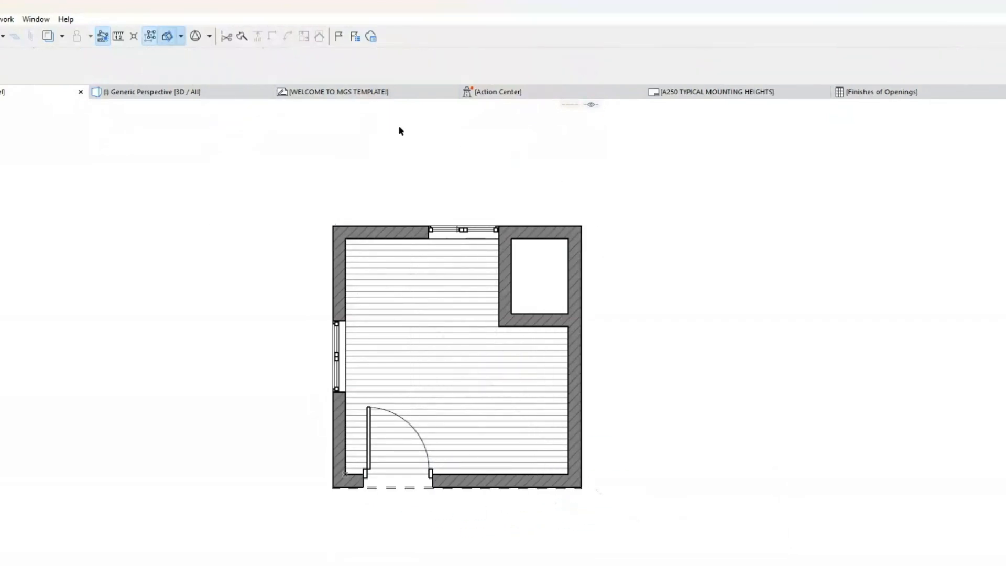
Step: Display the building in 3D, select the four outer walls and stretch their tops up past the sloped roof
click(148, 94)
shift+middle_drag(706, 286, 681, 304)
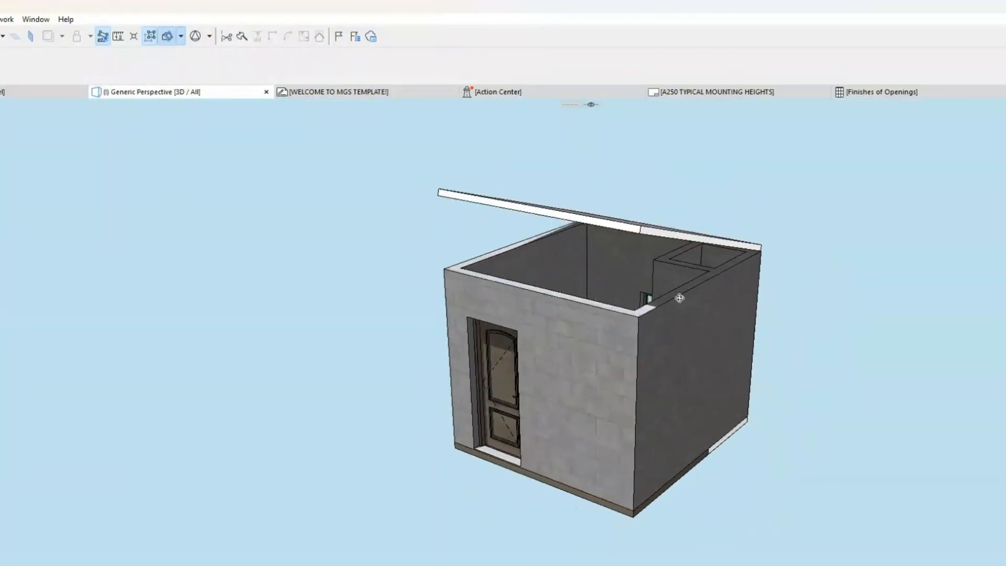
click(611, 350)
shift+click(715, 310)
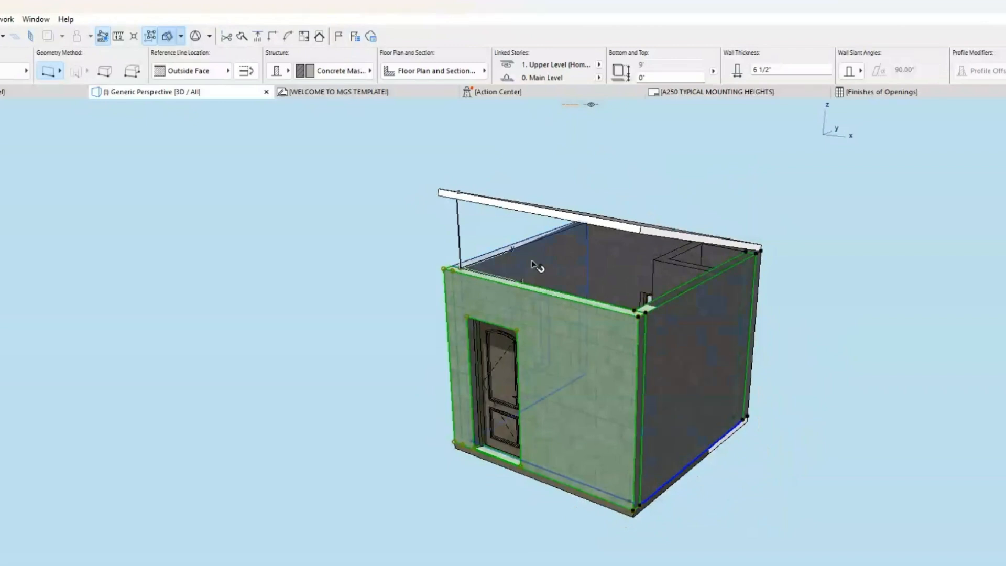
click(646, 313)
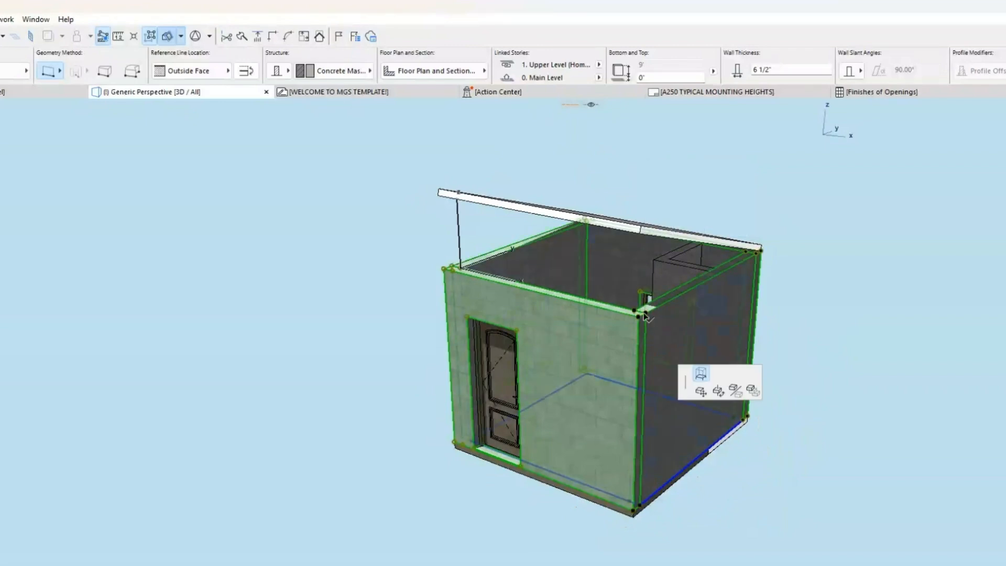
click(650, 218)
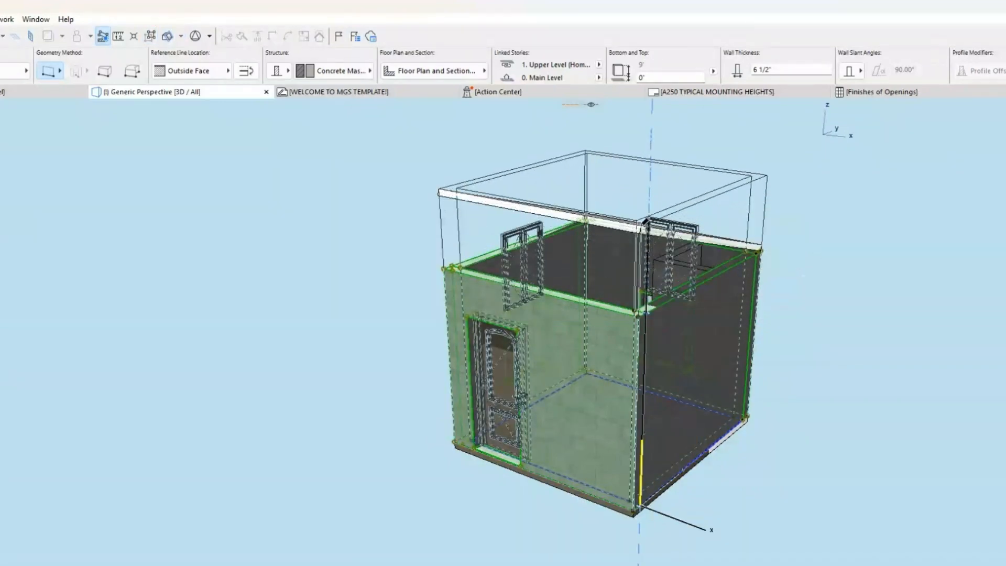
Step: Trim the four selected outer walls to the sloped single-plane roof, keeping only the portions below it
shift+middle_drag(699, 241, 659, 210)
right_click(707, 196)
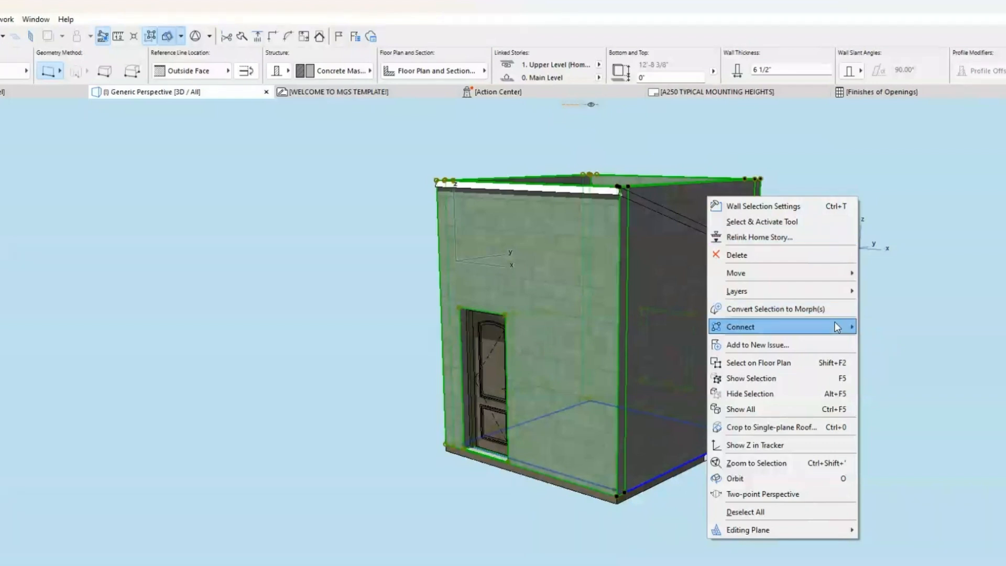
mouse_move(836, 327)
click(872, 329)
shift+middle_drag(698, 169, 696, 244)
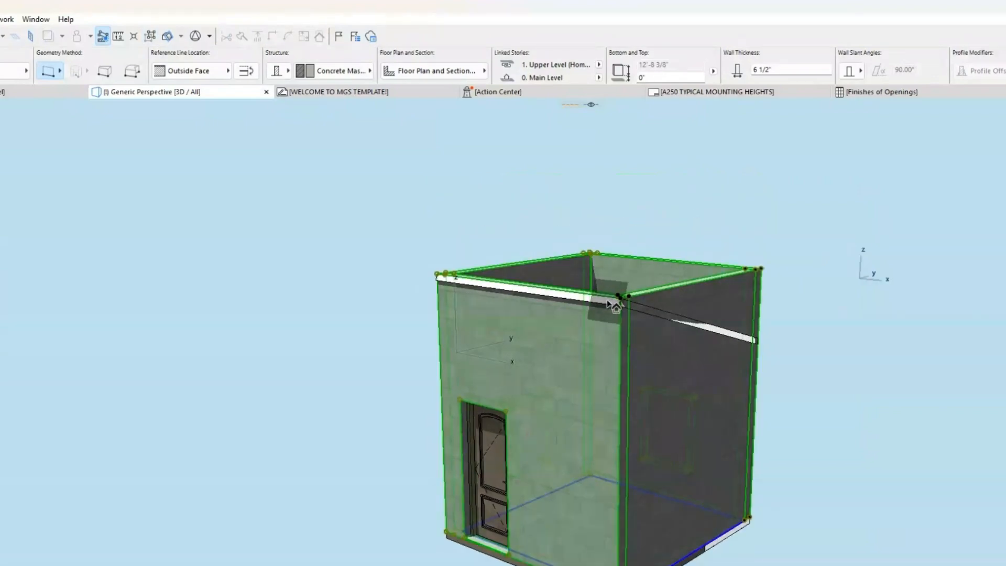
shift+middle_drag(620, 260, 621, 330)
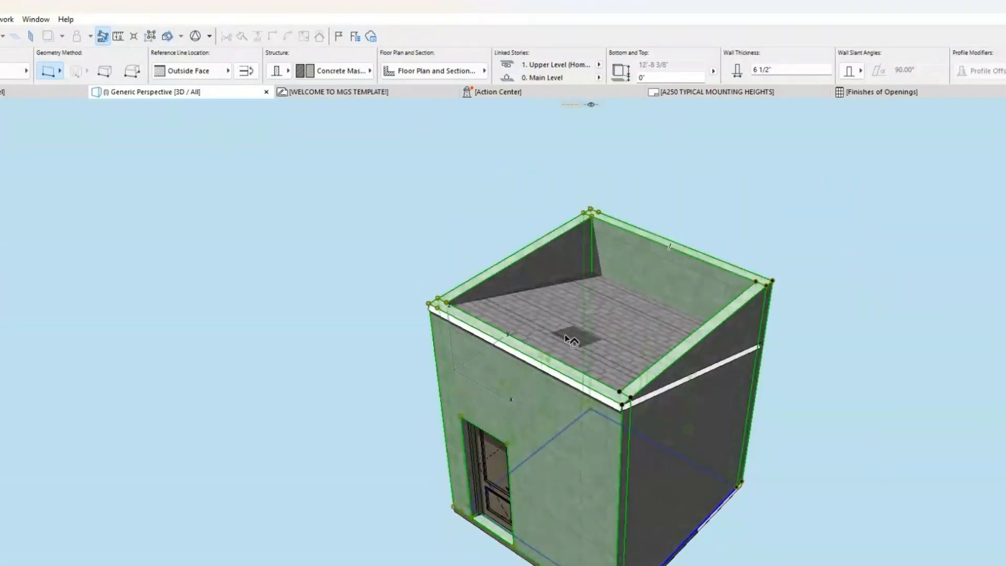
click(588, 339)
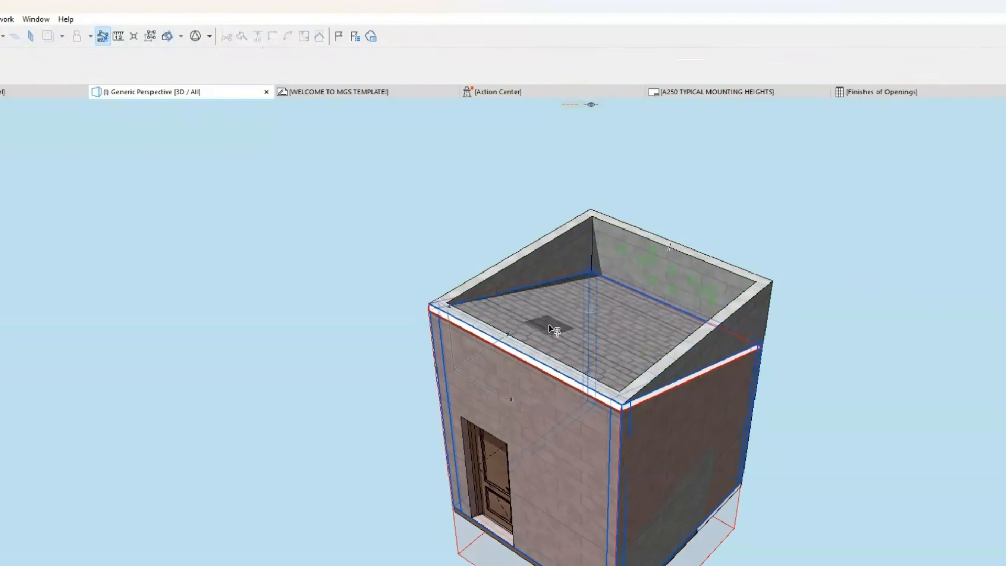
shift+middle_drag(550, 329, 641, 433)
click(736, 324)
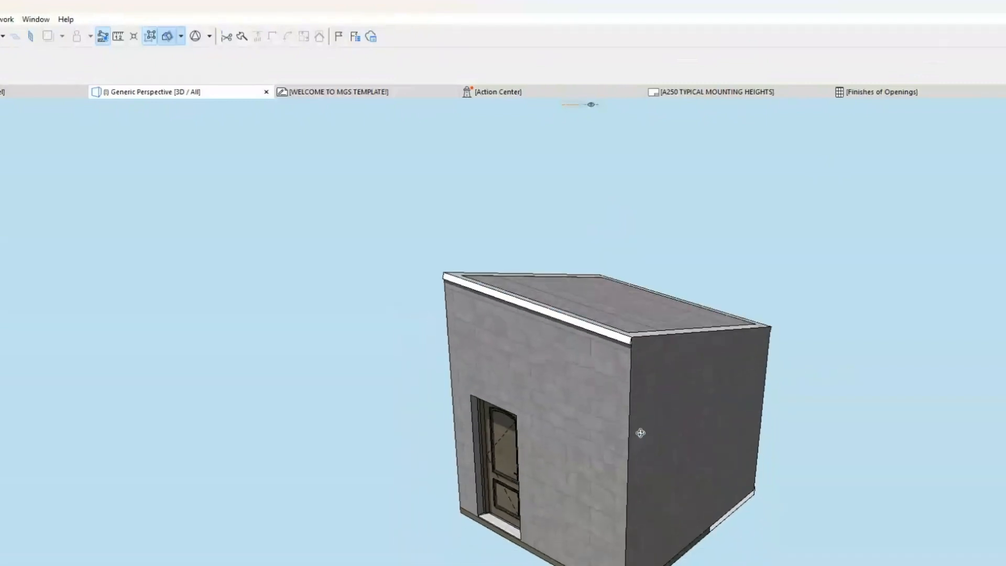
Step: Select the roof on the floor plan, offset all its edges outward by 1', and display the overhang in 3D
click(597, 307)
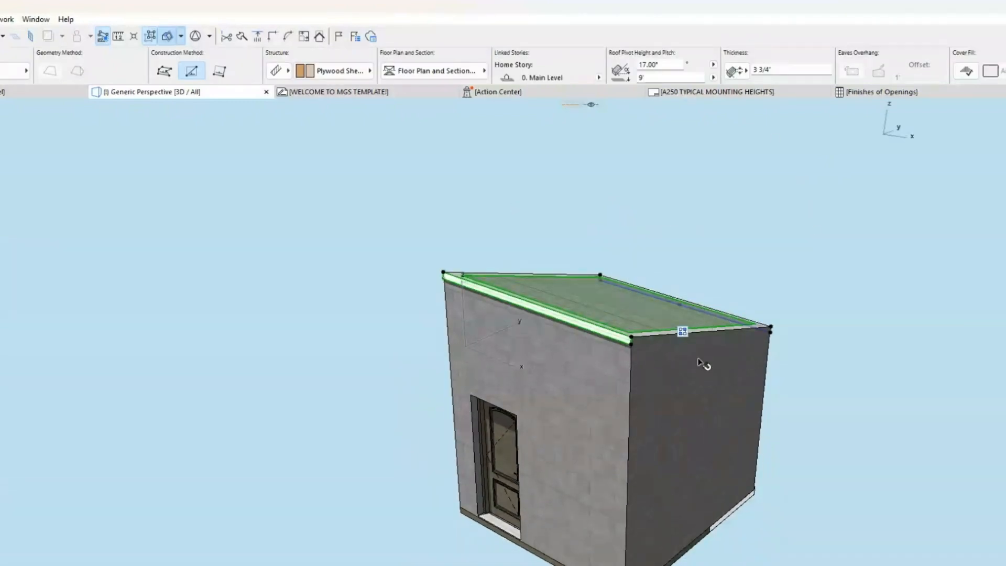
click(11, 93)
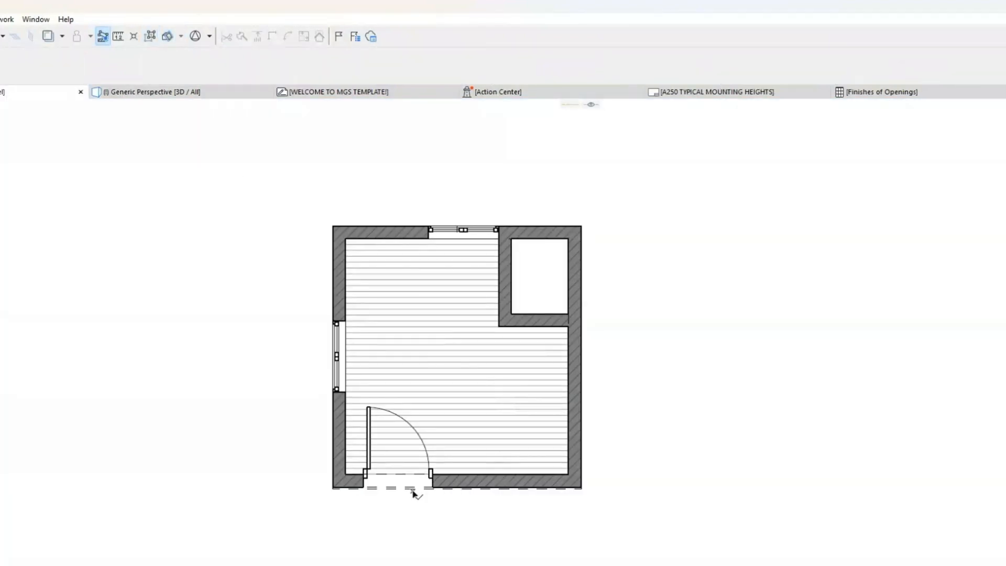
click(412, 491)
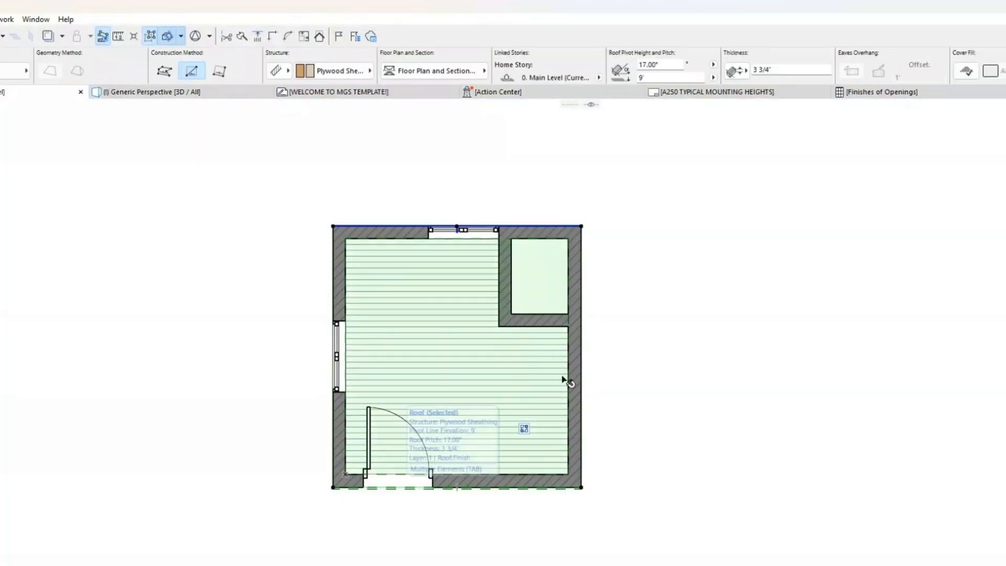
click(582, 371)
click(807, 226)
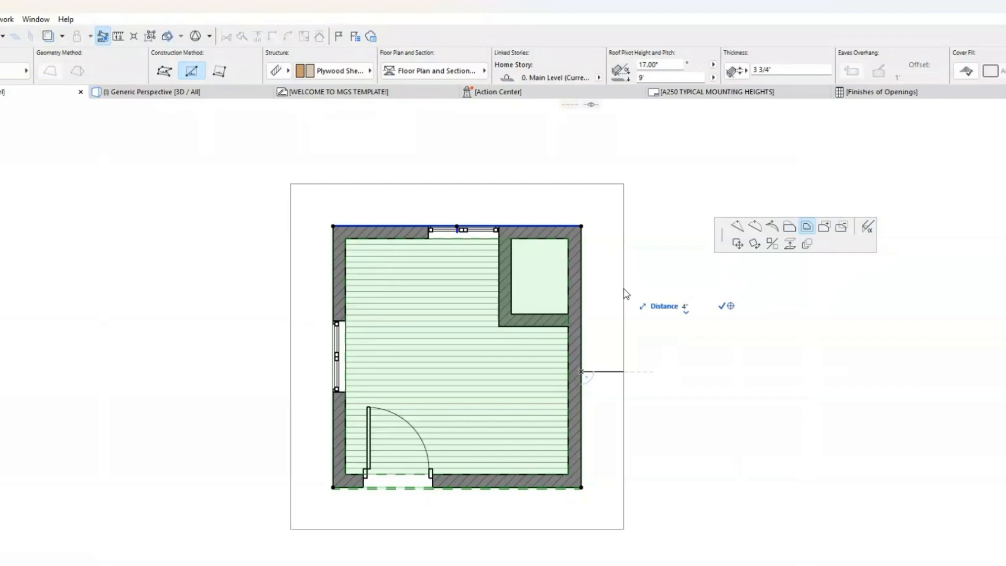
text(1)
key(Return)
click(200, 94)
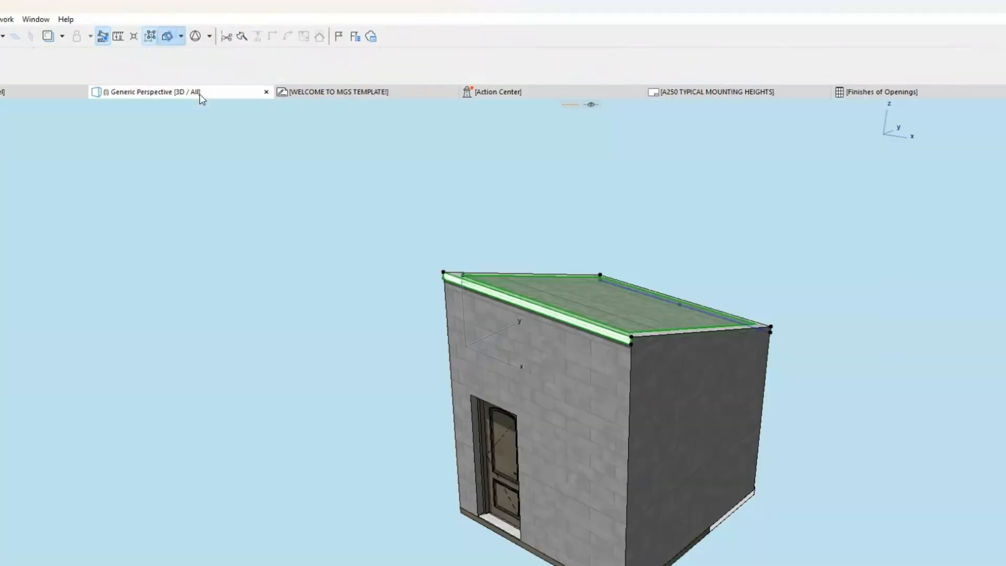
shift+middle_drag(695, 465, 701, 360)
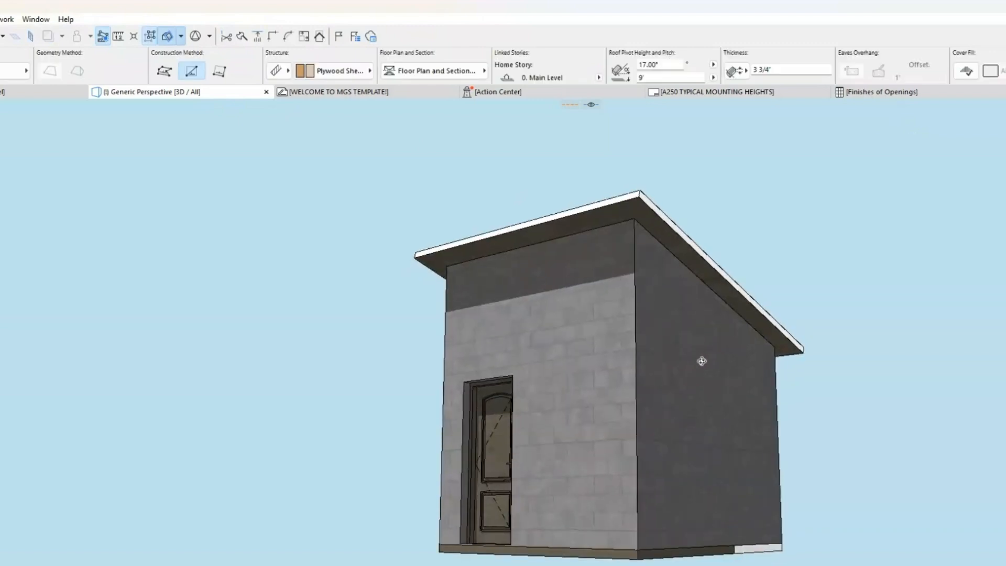
shift+middle_drag(560, 410, 769, 429)
click(866, 423)
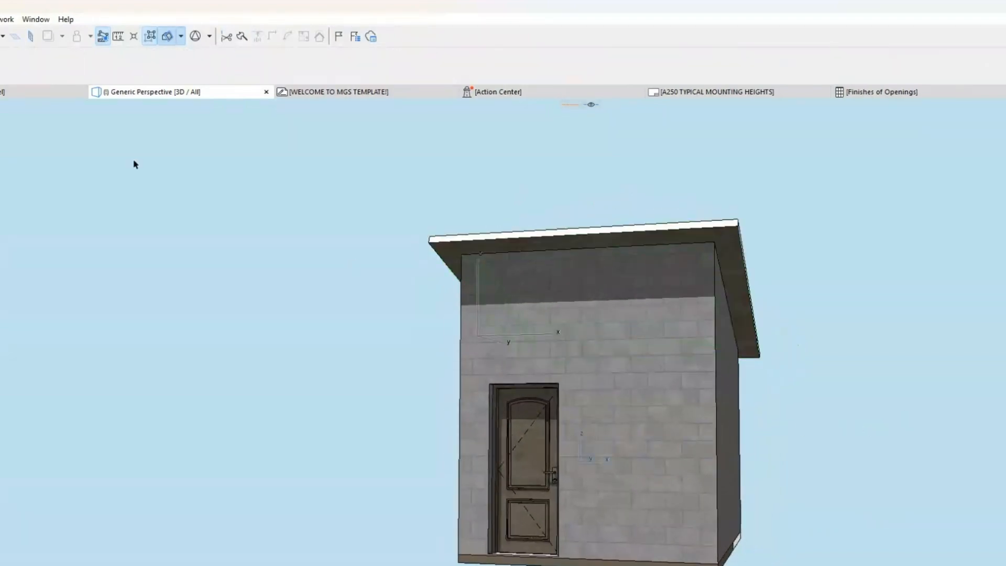
Step: Open the Roof Wizard for the selected roof on the floor plan and review its beam, purlin and ridge settings
key(F2)
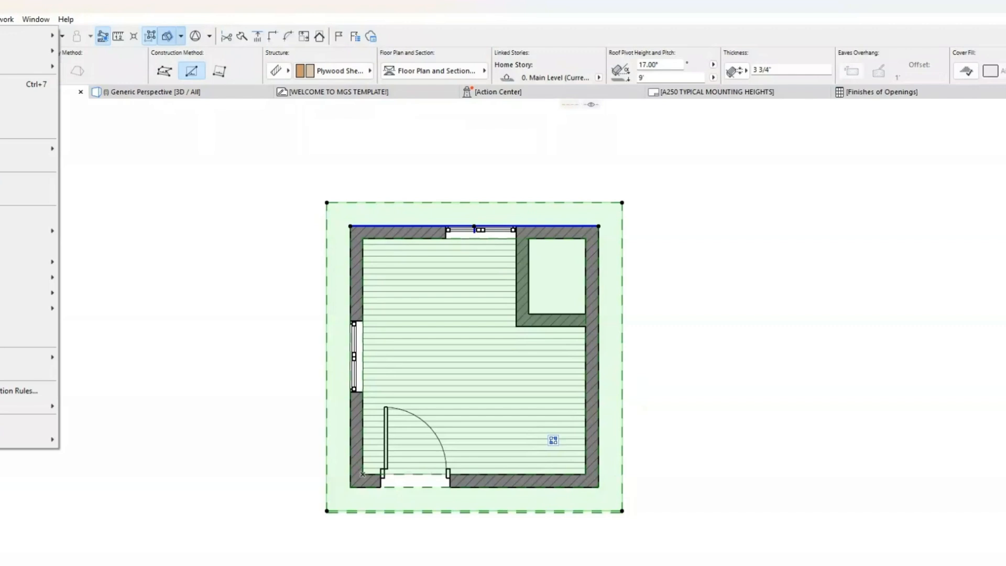
mouse_move(26, 292)
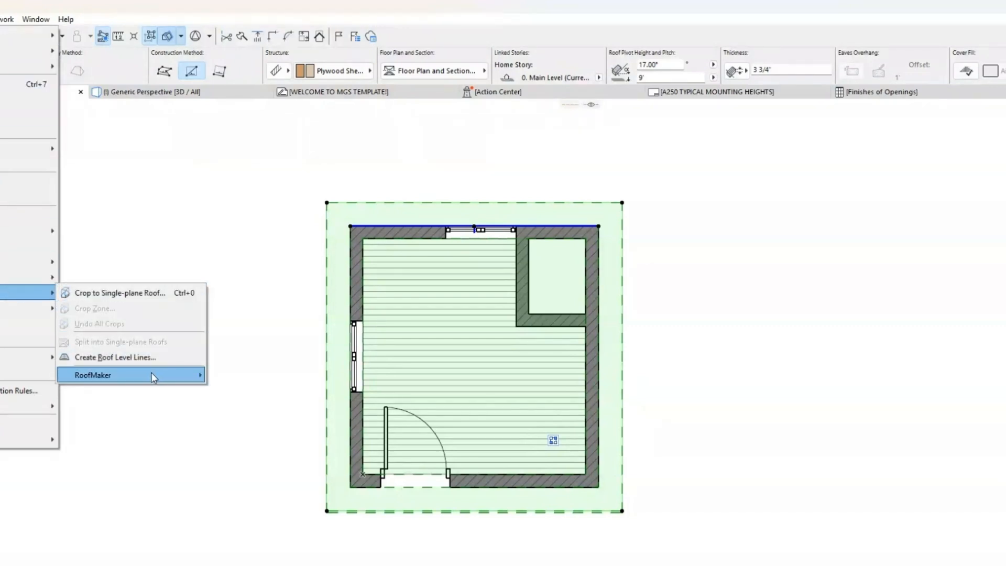
mouse_move(151, 373)
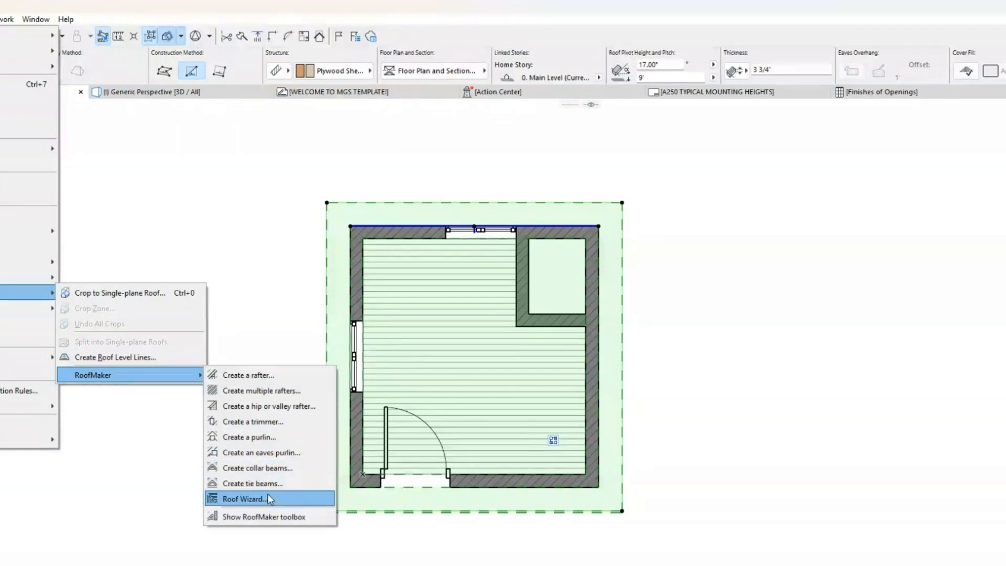
click(268, 496)
click(611, 172)
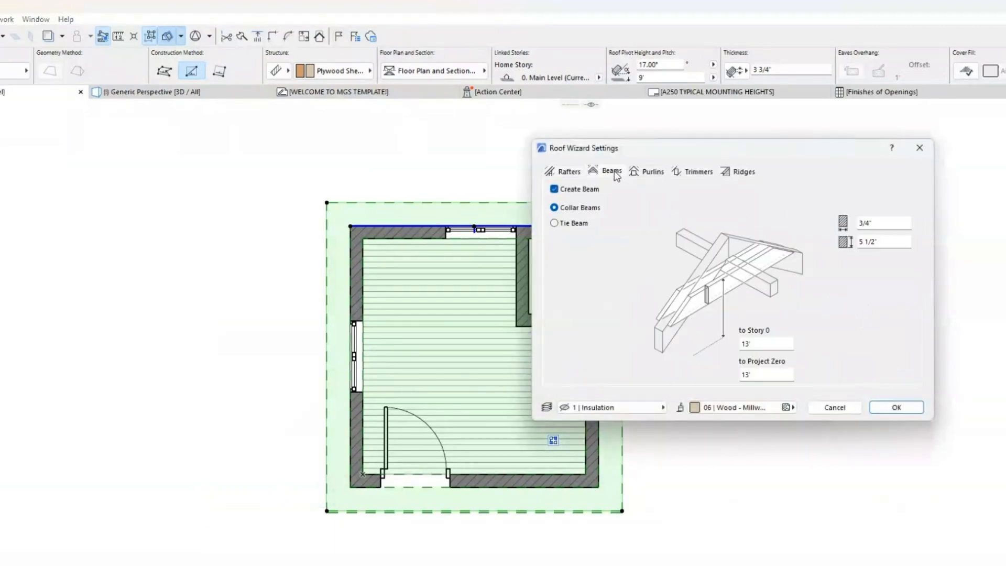
click(653, 172)
click(745, 171)
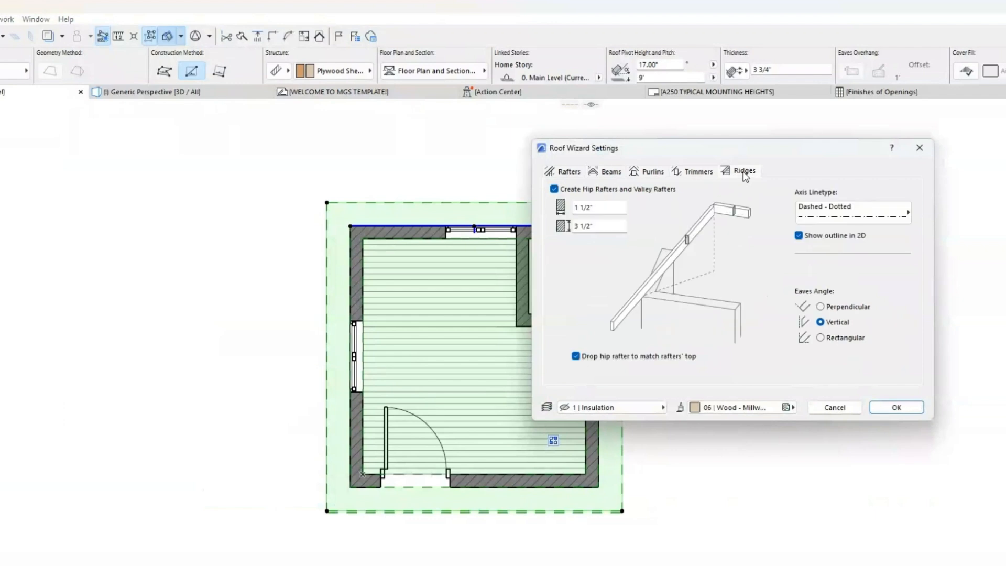
Step: Enter 1' as the rafter cross-section width and 2 as its height in the Roof Wizard settings
click(570, 173)
double_click(600, 222)
text(1)
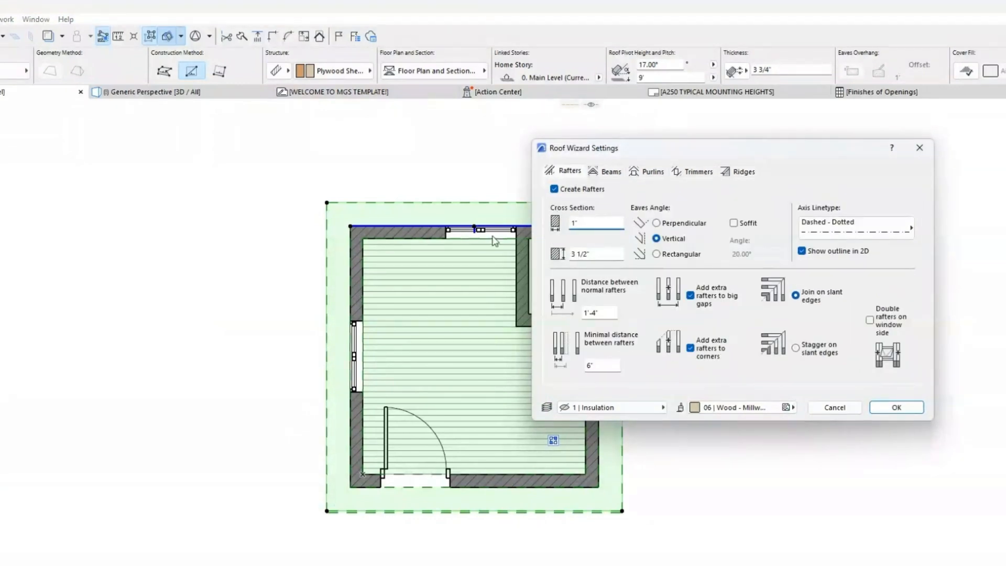
click(584, 254)
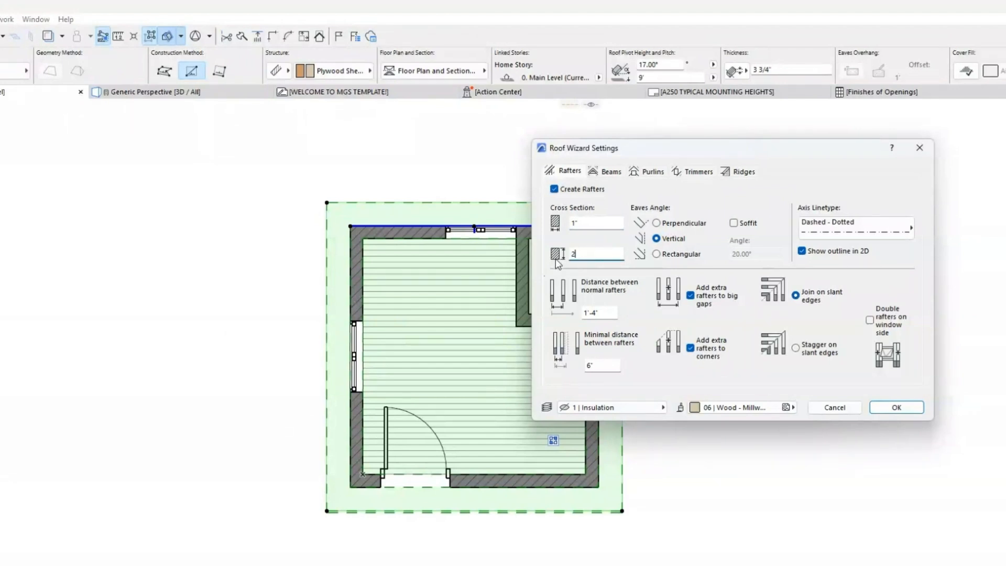
Step: Review the beam and purlin settings and turn off both Purlin between rafters and Create Trimmers
click(594, 173)
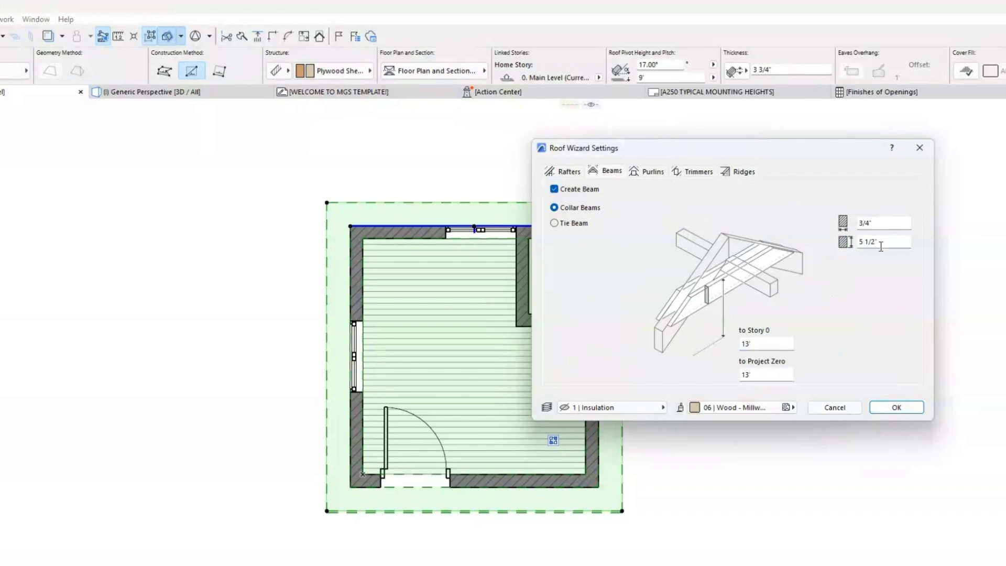
drag(878, 243, 860, 242)
click(654, 172)
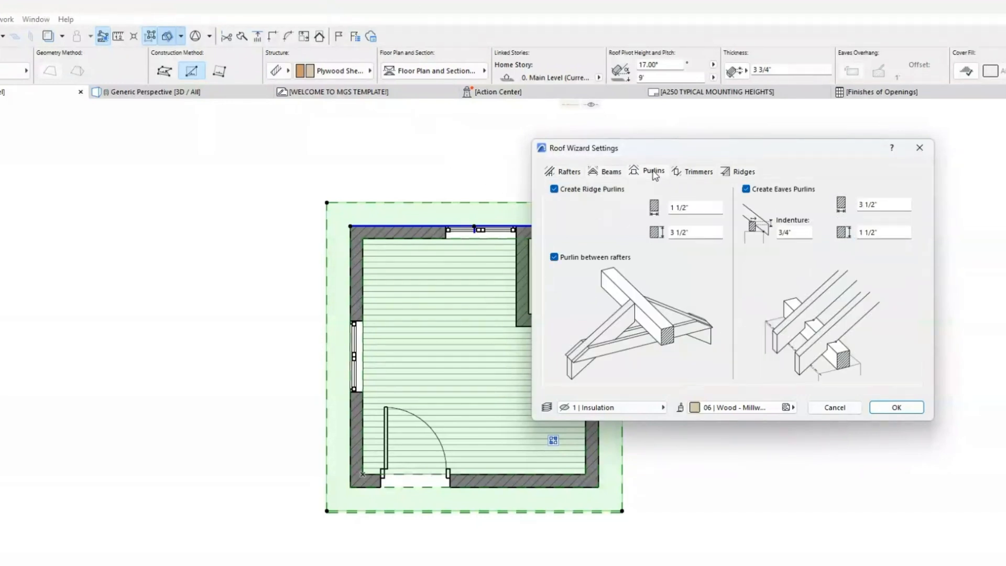
click(697, 173)
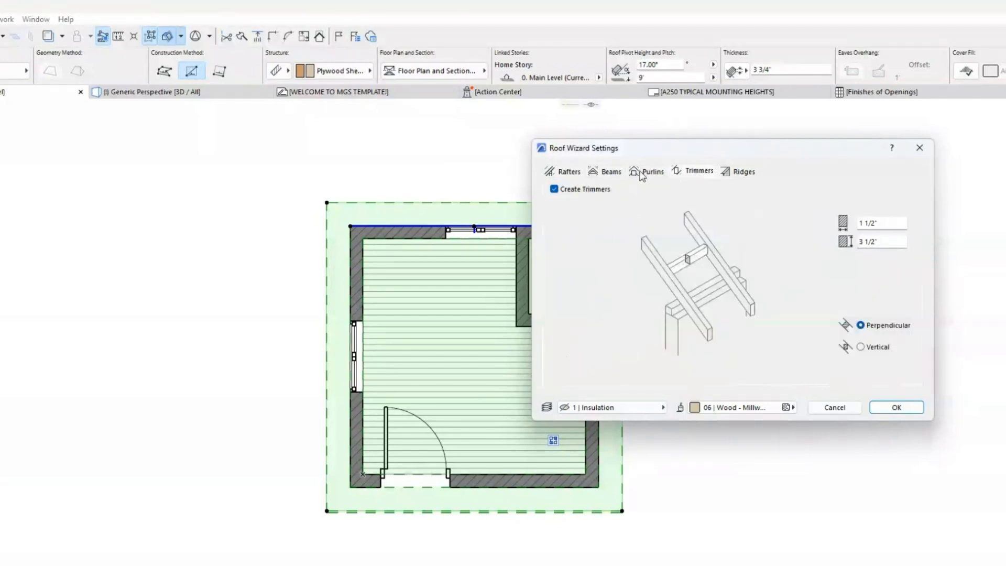
click(646, 174)
click(704, 173)
click(640, 177)
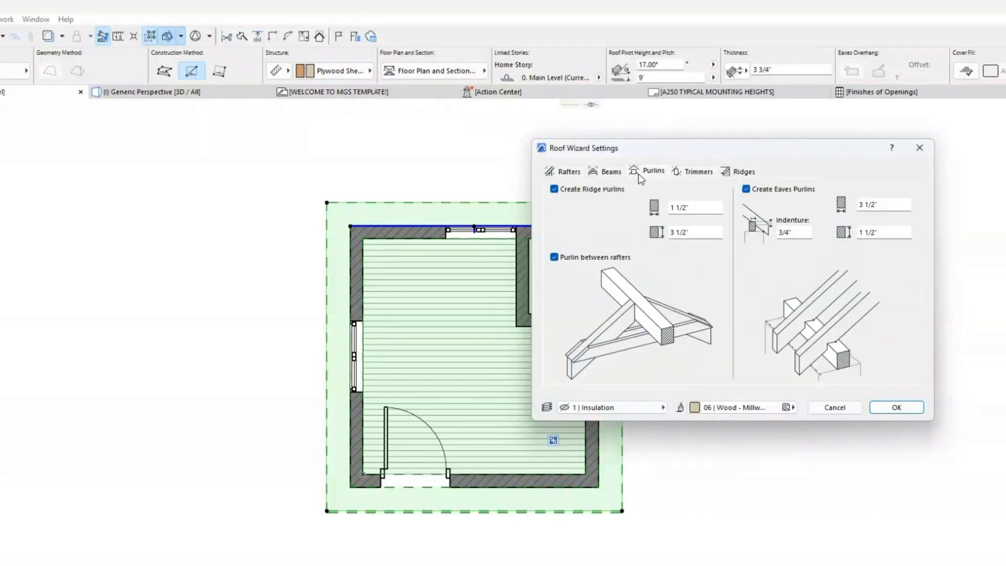
click(555, 259)
click(699, 176)
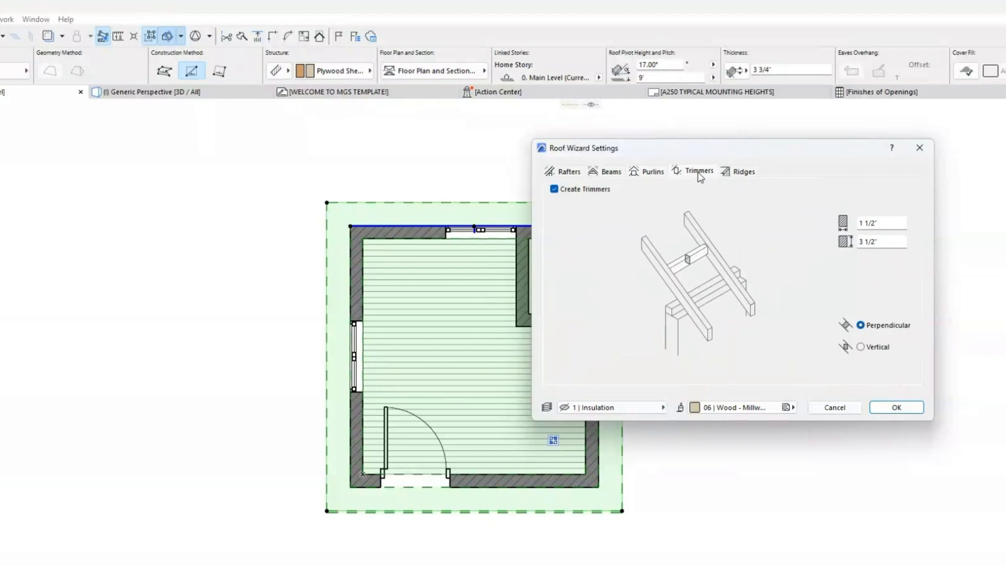
click(564, 189)
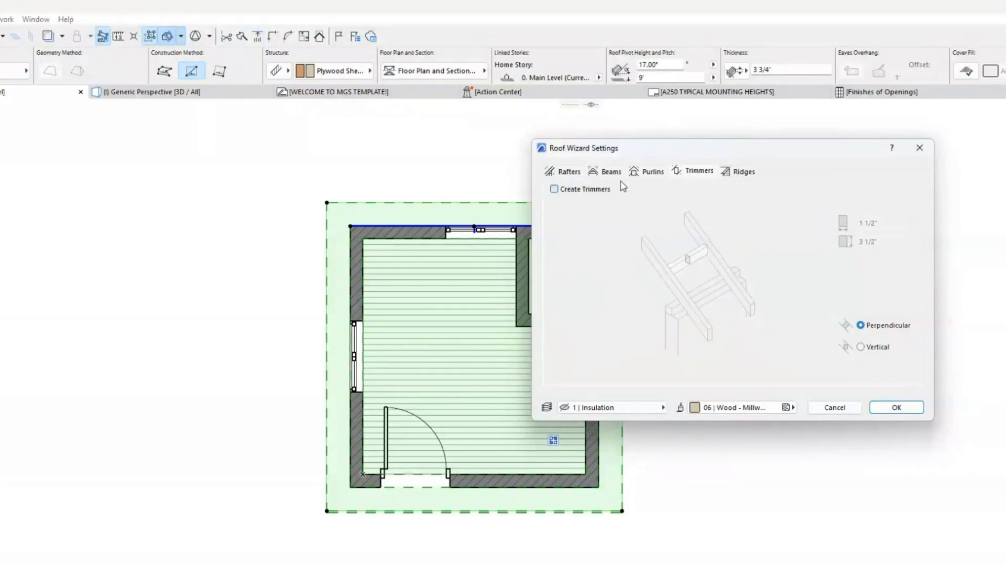
click(730, 173)
click(698, 174)
Step: Assign the roof framing to the 5 | Structural - Beam layer and generate it for the selected roof
click(658, 408)
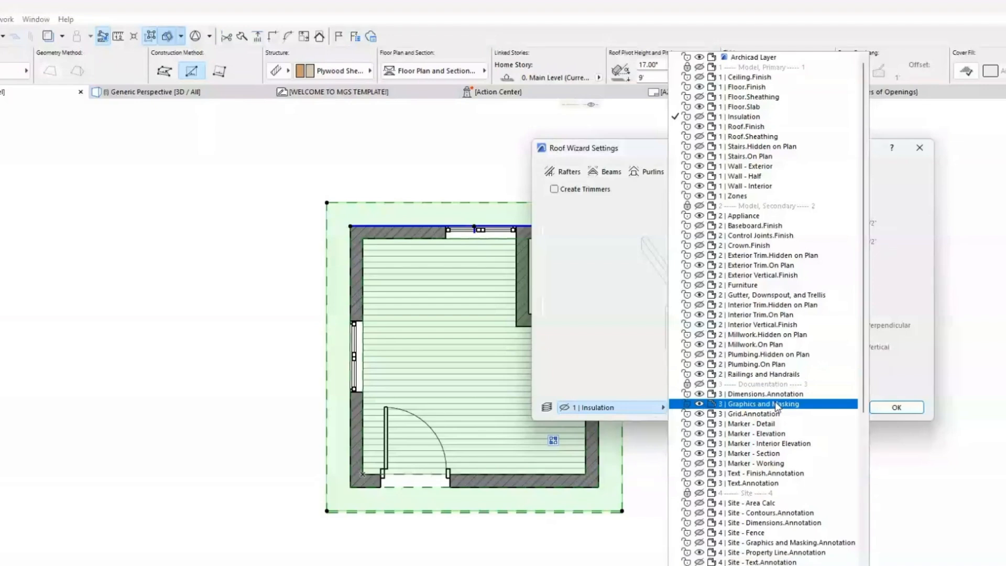
scroll(776, 406, down, 10)
scroll(784, 439, down, 2)
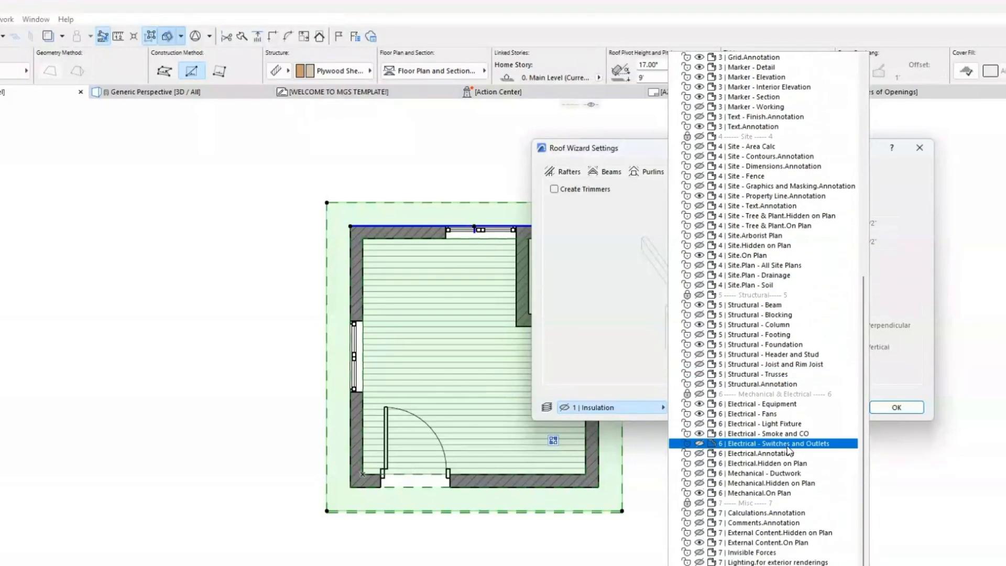
scroll(788, 449, up, 9)
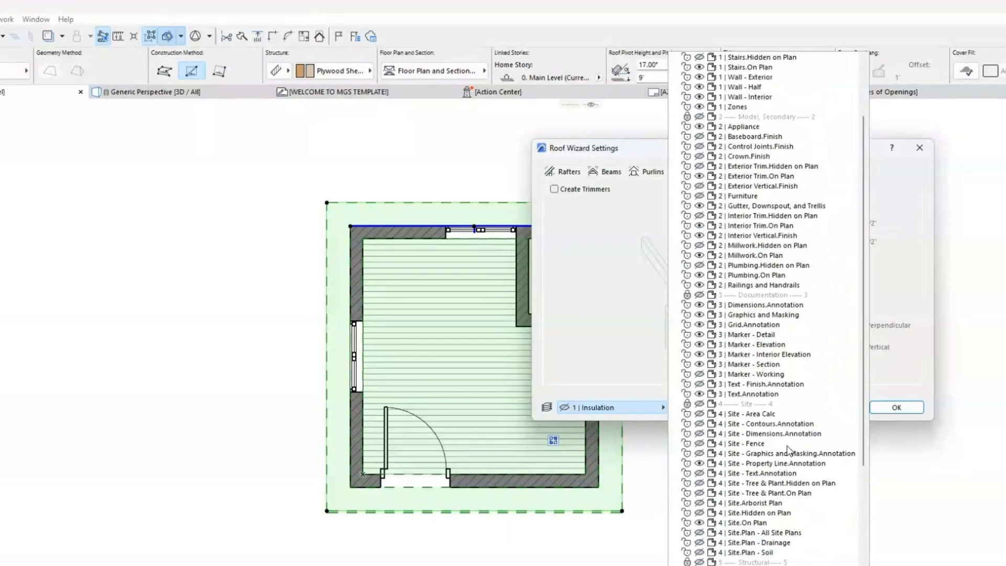
click(789, 534)
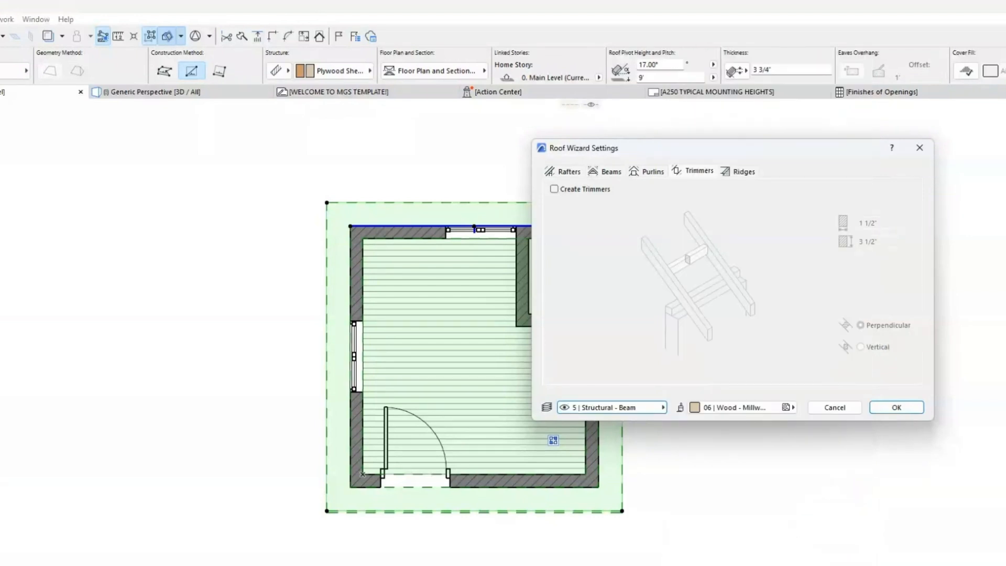
click(897, 408)
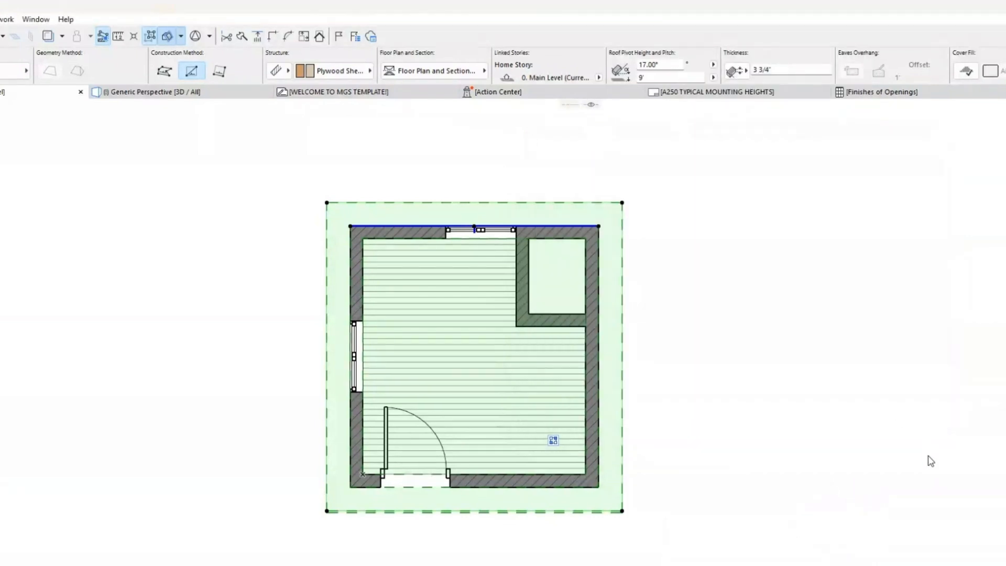
click(746, 322)
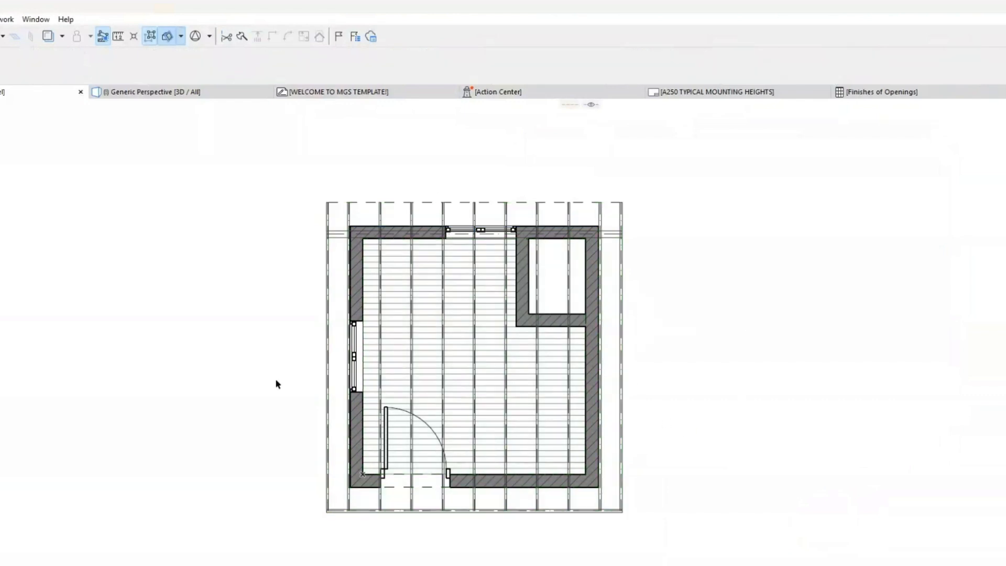
Step: Display the generated roof framing in 3D and select the purlin under the roof's high edge above the door wall
click(202, 90)
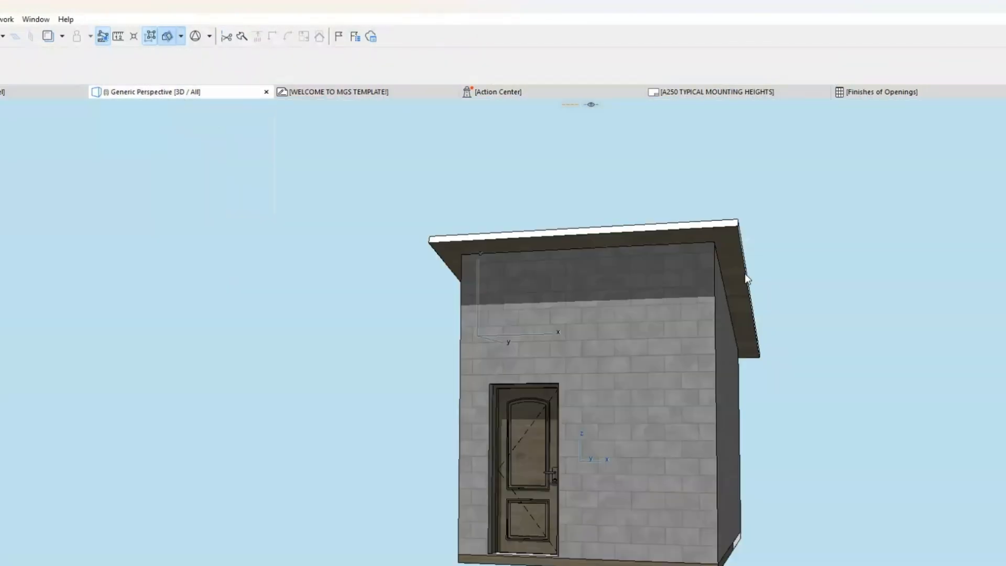
shift+middle_drag(755, 283, 604, 258)
scroll(714, 211, up, 3)
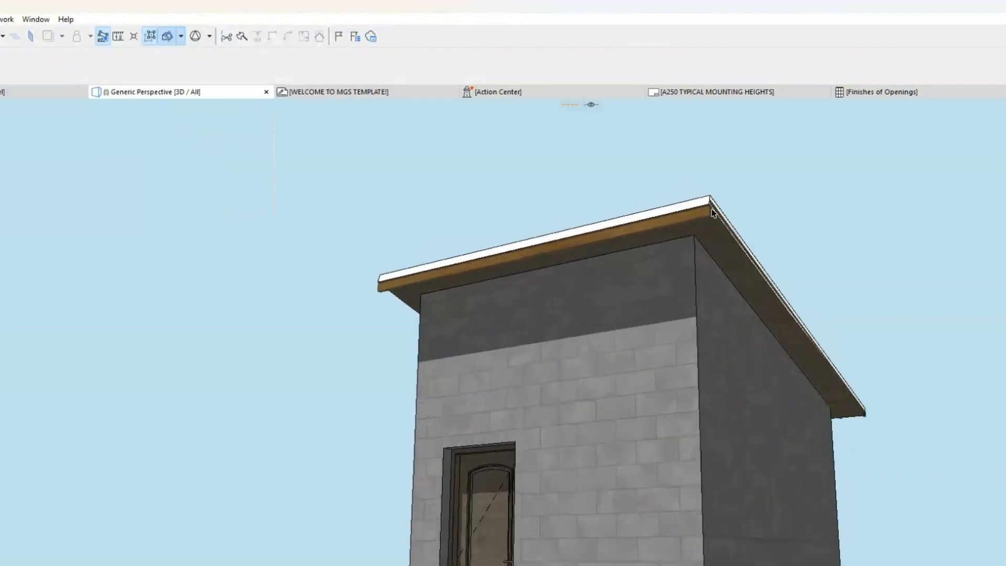
scroll(714, 241, down, 2)
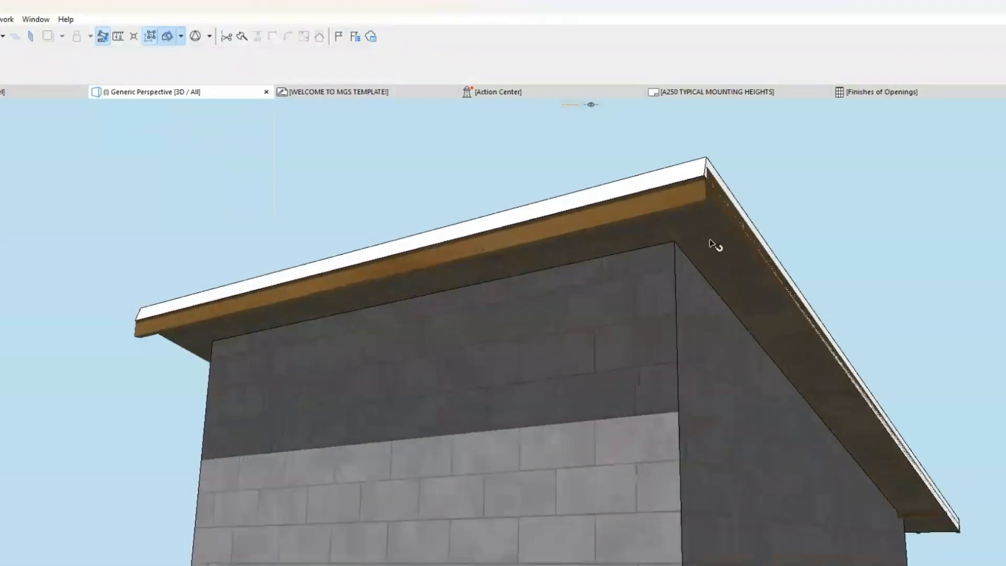
click(641, 233)
click(800, 175)
click(697, 172)
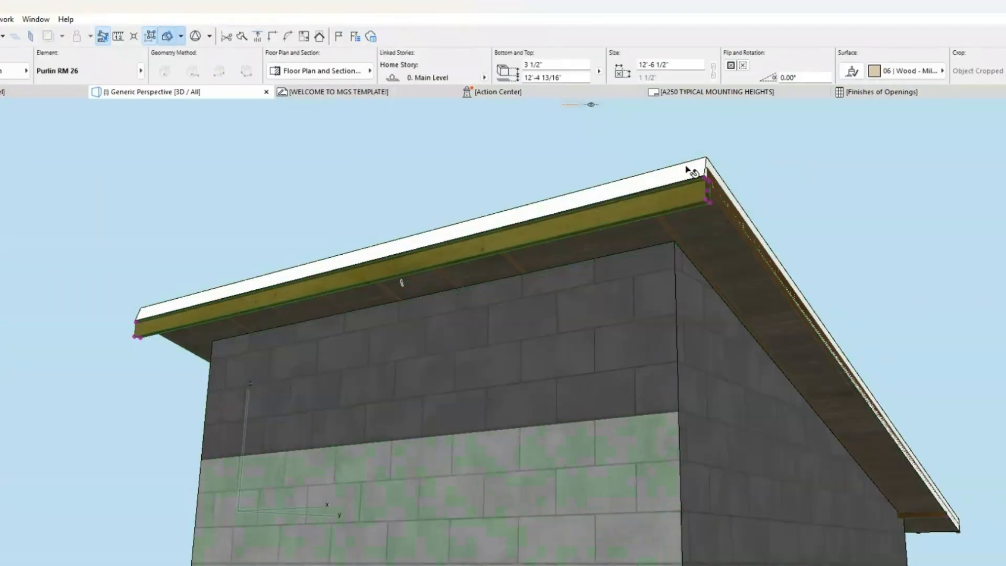
Step: Isolate the roof and its generated framing in the 3D view and select all the framing members under the roof
click(703, 170)
key(F5)
shift+middle_drag(680, 360, 717, 394)
click(910, 321)
shift+middle_drag(910, 321, 667, 216)
click(618, 274)
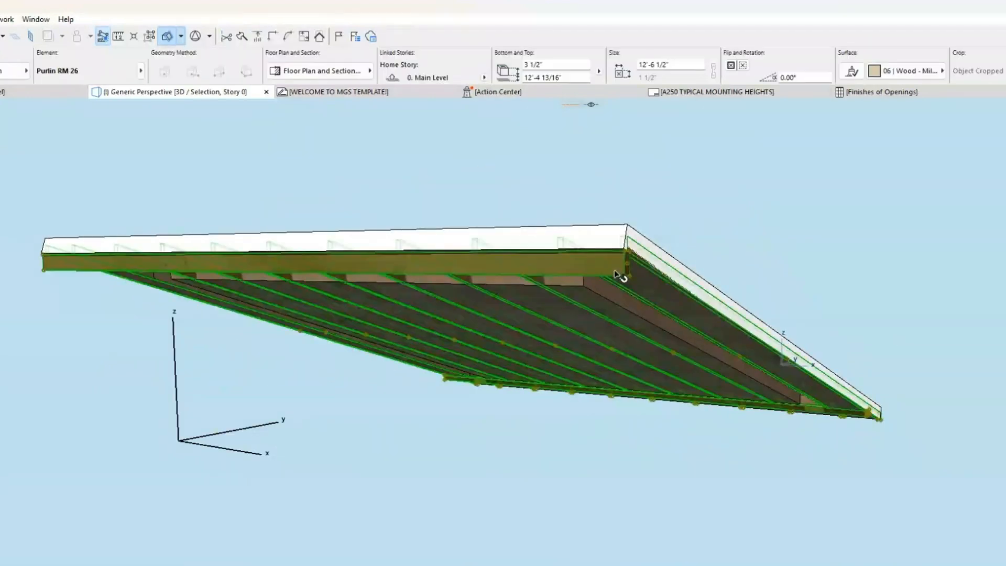
Step: Move the selected framing vertically down in two moves, the second from the roof's upper to its lower edge corner at the low end
drag(627, 237, 626, 246)
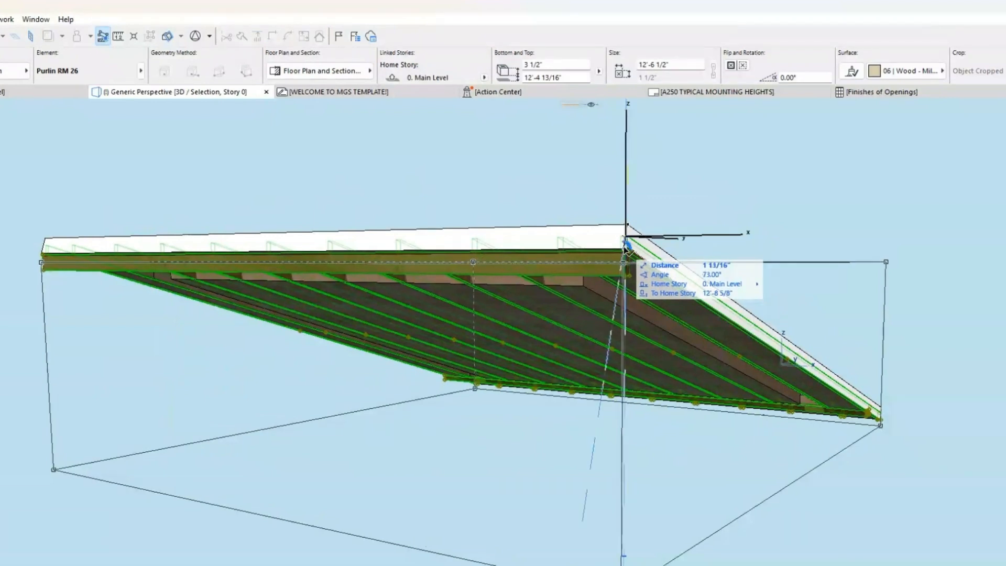
click(625, 247)
shift+middle_drag(974, 470, 593, 451)
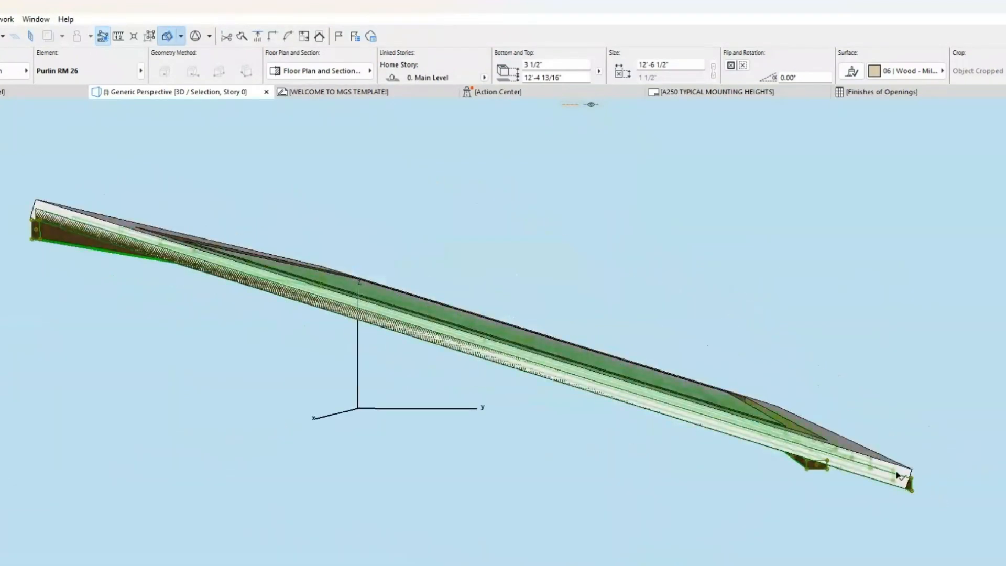
key(ctrl+d)
click(912, 479)
click(911, 491)
shift+middle_drag(802, 464, 859, 385)
key(Escape)
Step: Display the whole building in 3D again to check the lowered framing against the roof and walls
key(F5)
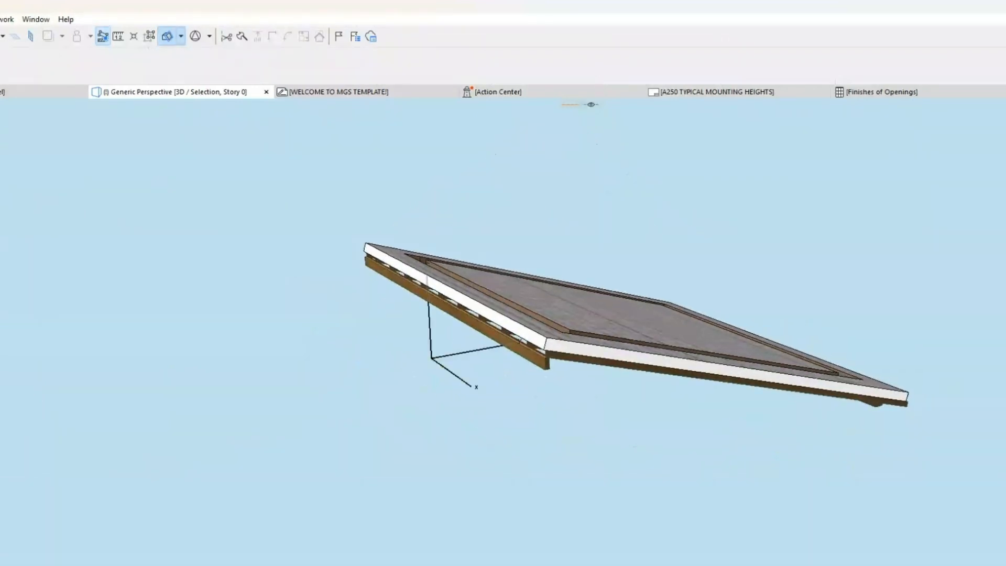
scroll(919, 398, down, 2)
shift+middle_drag(919, 398, 854, 387)
key(ctrl+F5)
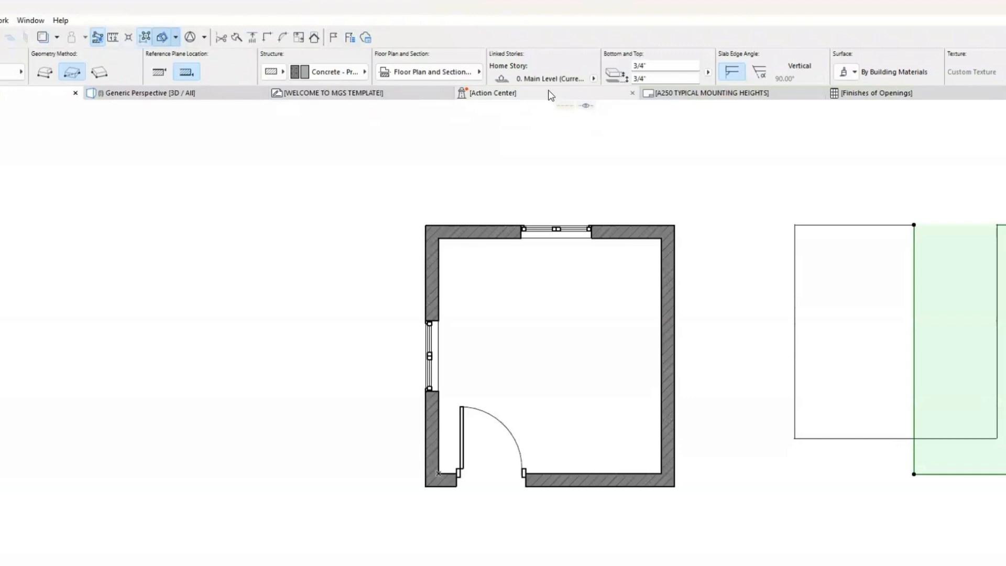
Step: Set the thickness of the selected slab beside the building to 1' on the floor plan
drag(684, 68, 635, 74)
key(Return)
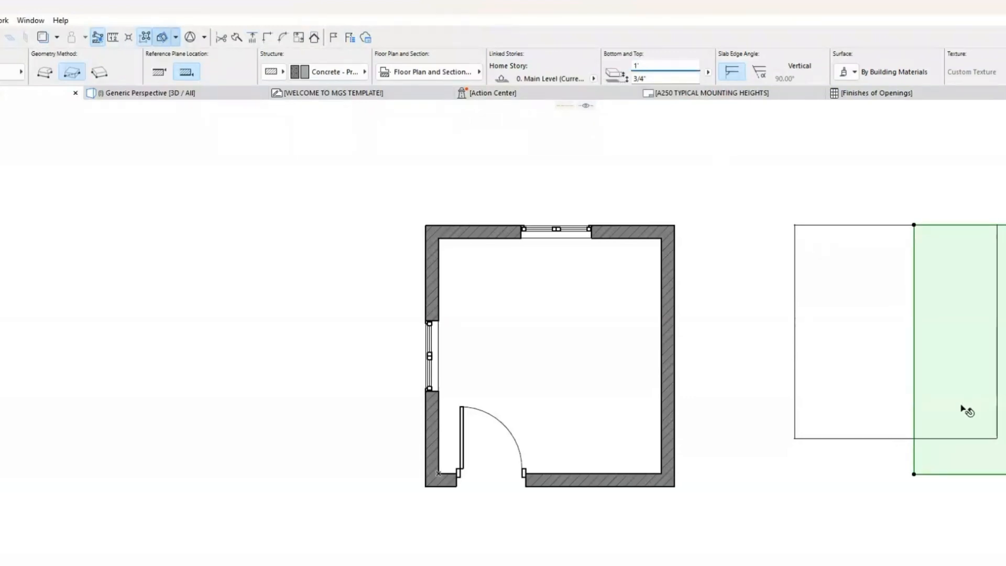
key(Escape)
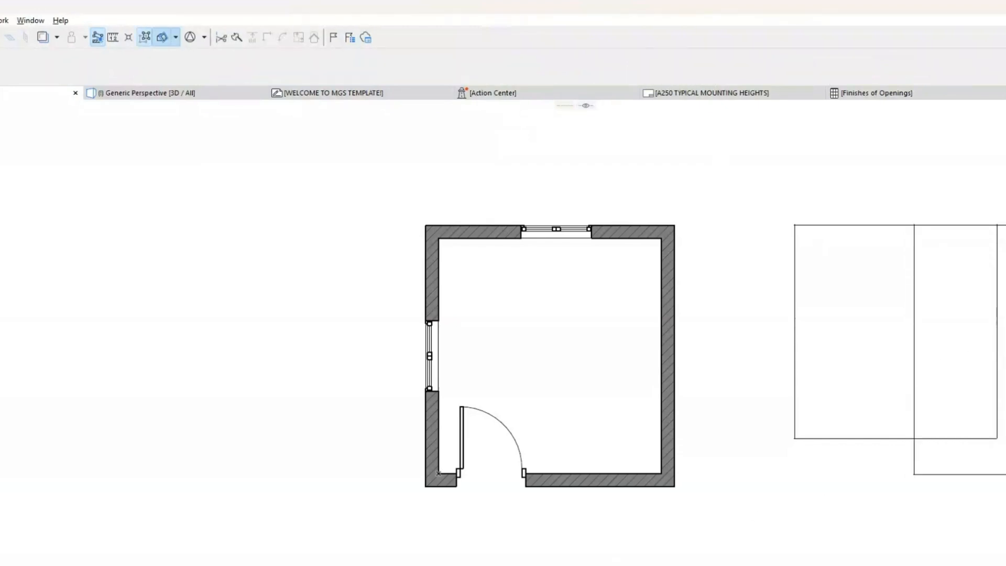
Step: Draw a rectangular Concrete - Precast slab over the building, between diagonally opposite outer wall corners
click(1002, 356)
key(Escape)
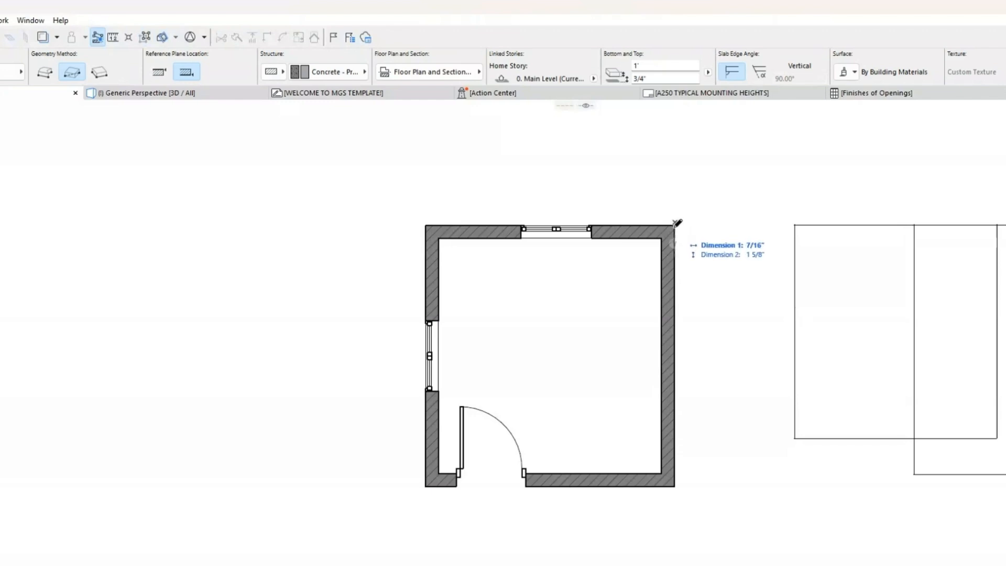
click(675, 225)
click(425, 486)
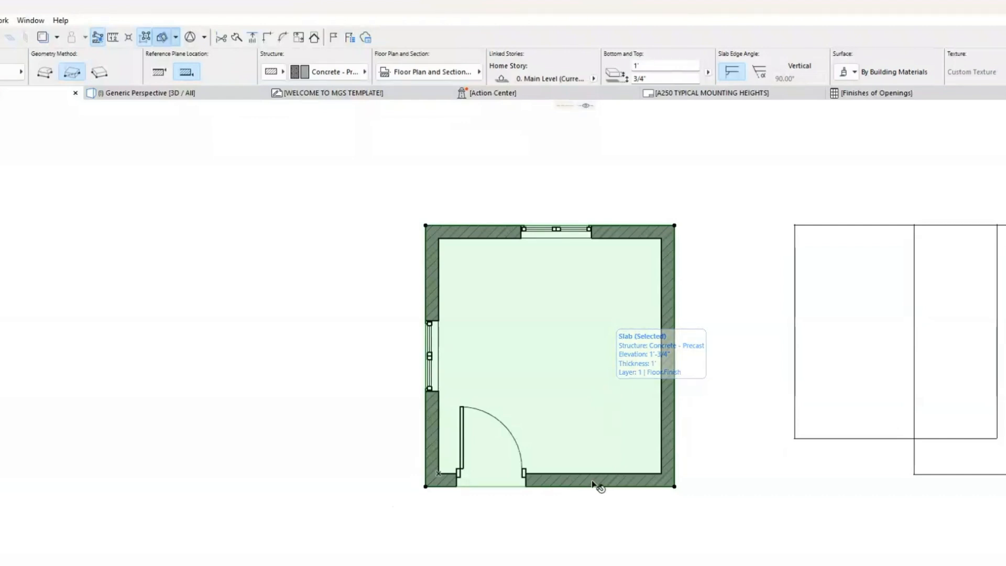
Step: Open the new slab's edge along the door wall for editing
click(501, 487)
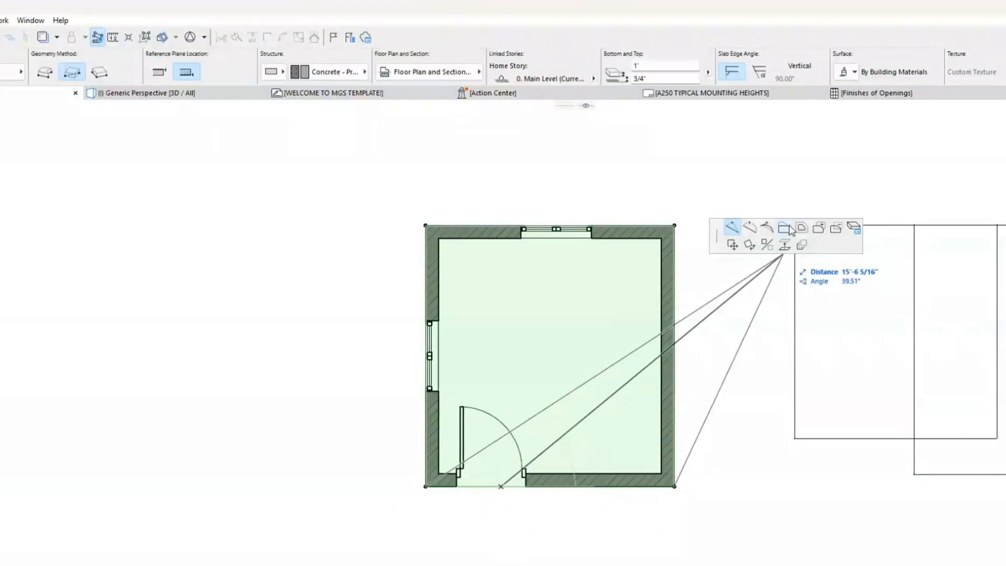